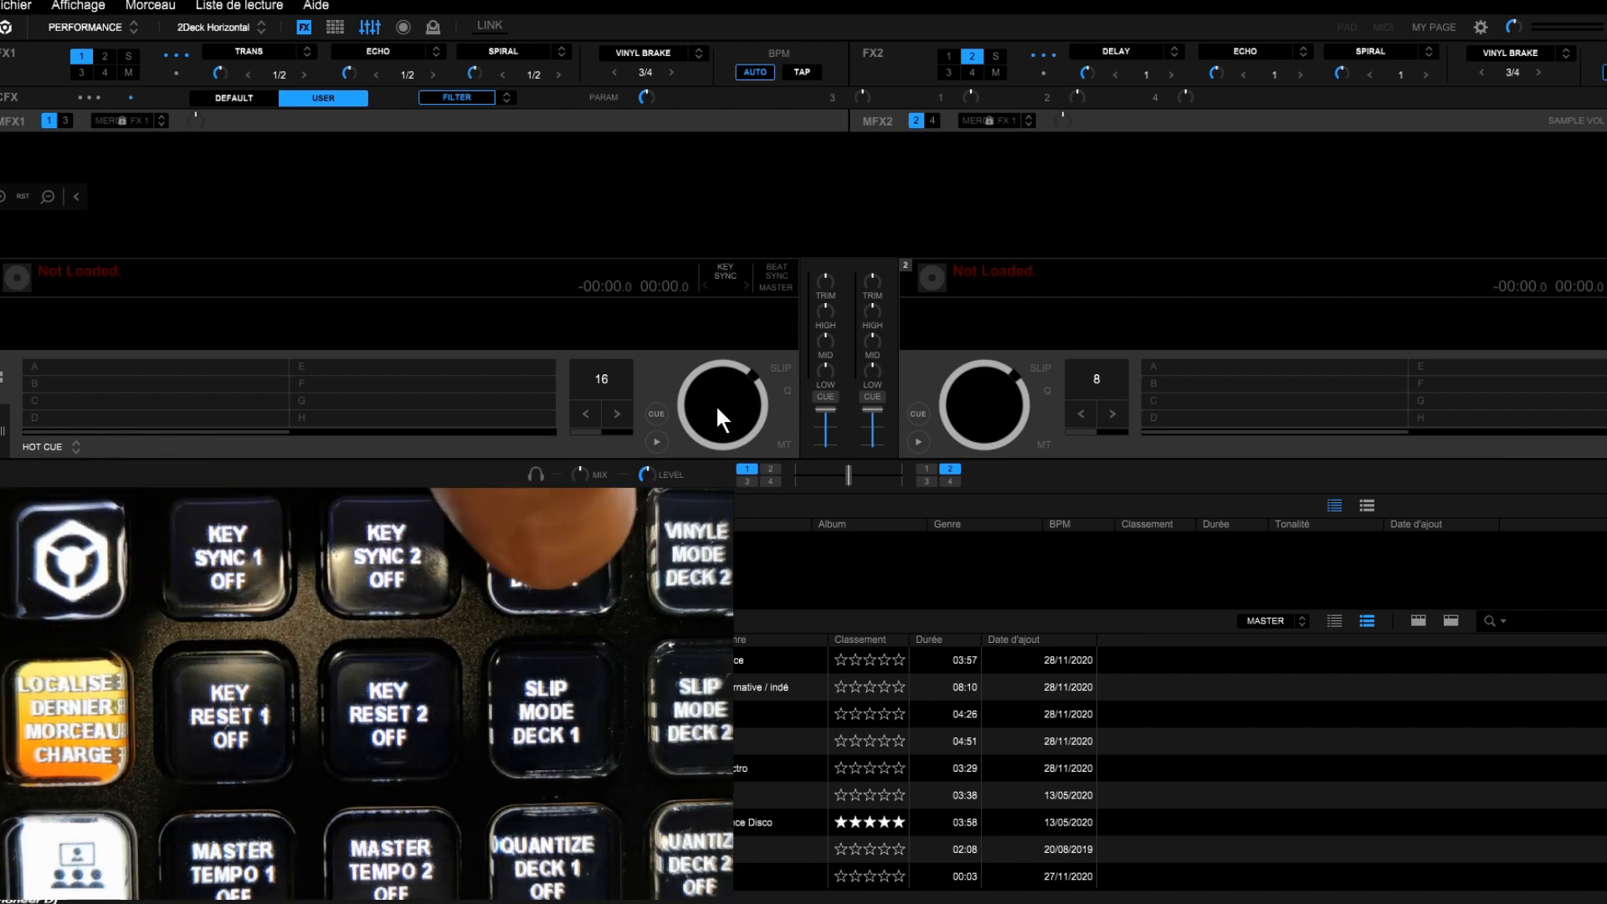
Step: Turn vinyl mode on for decks 1 and 2, then turn it back off for both decks
{"action": "key", "text": "v"}
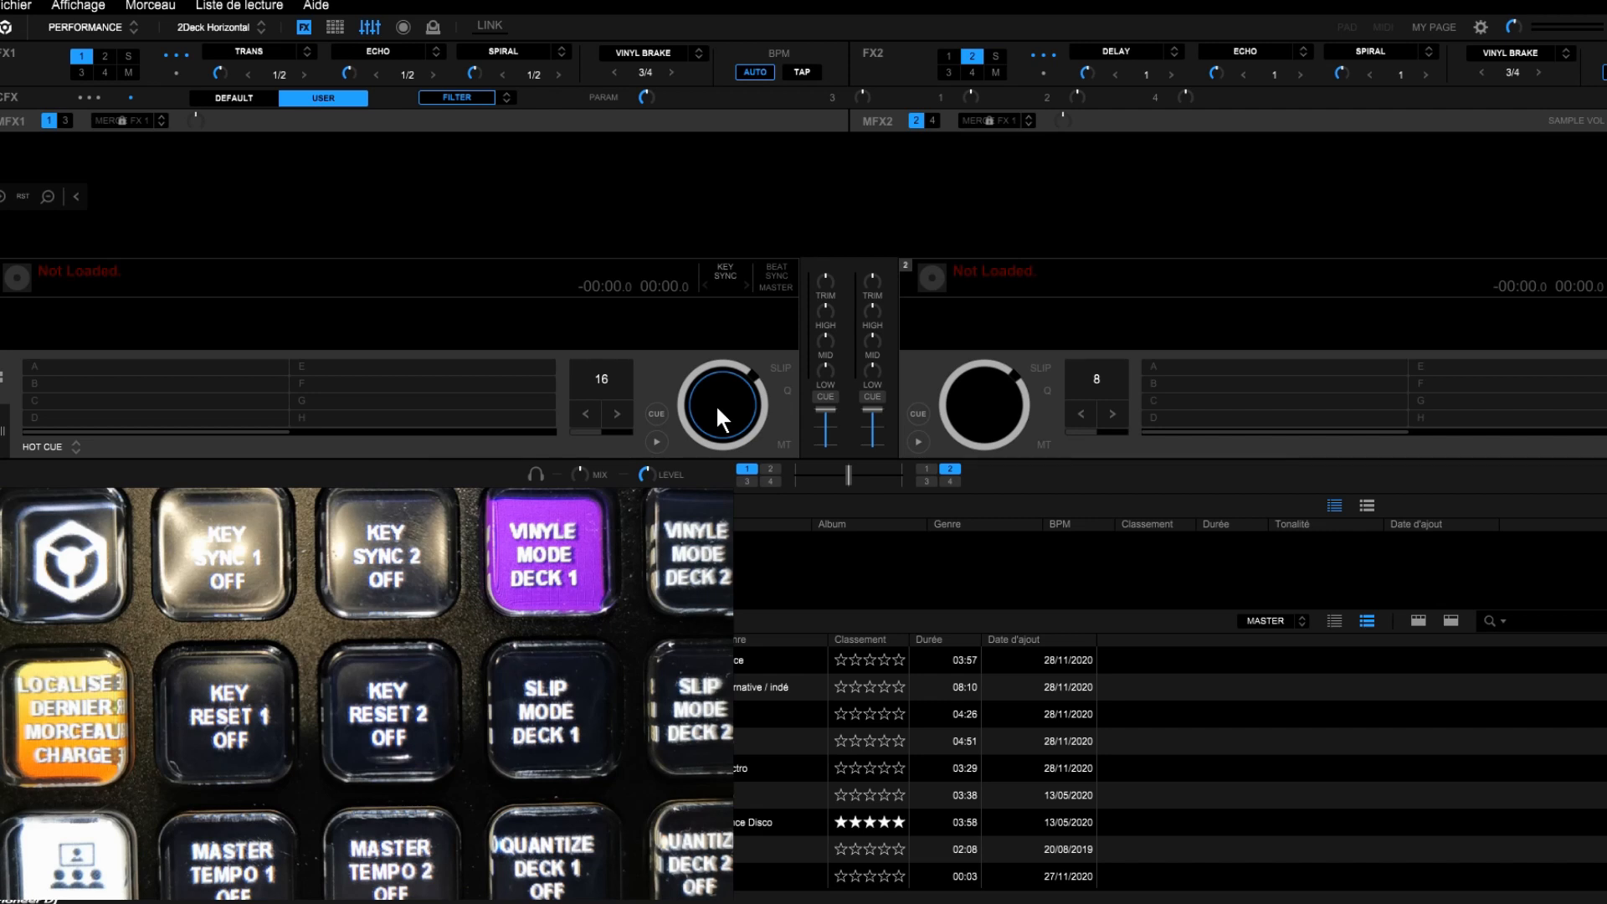
{"action": "key", "text": "shift+v"}
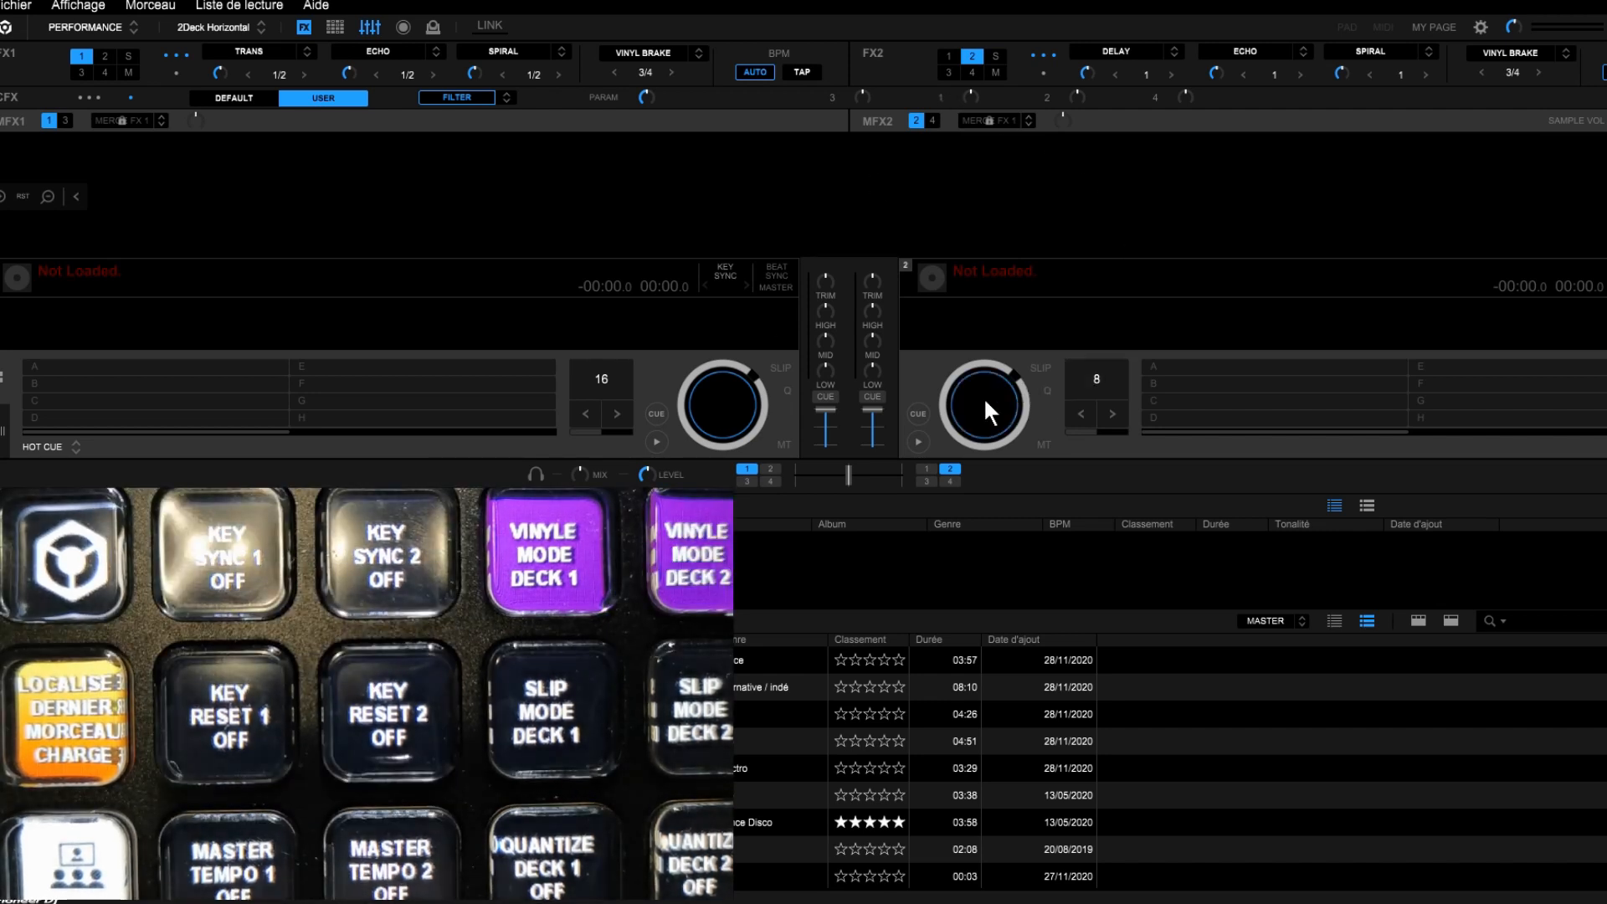
{"action": "key", "text": "shift+v"}
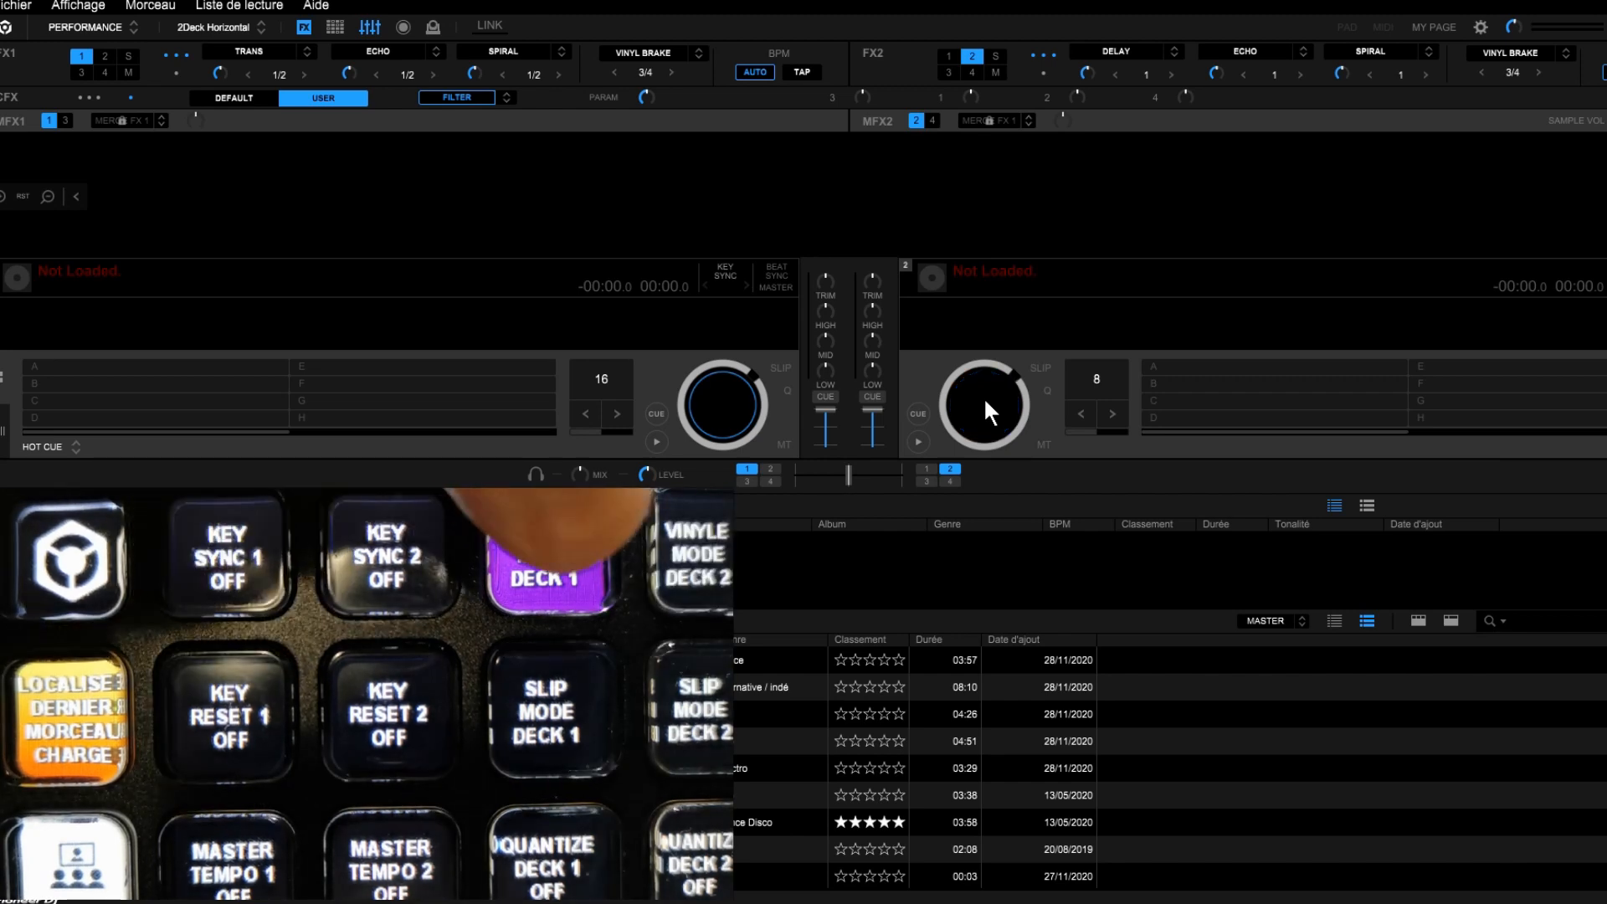
{"action": "key", "text": "v"}
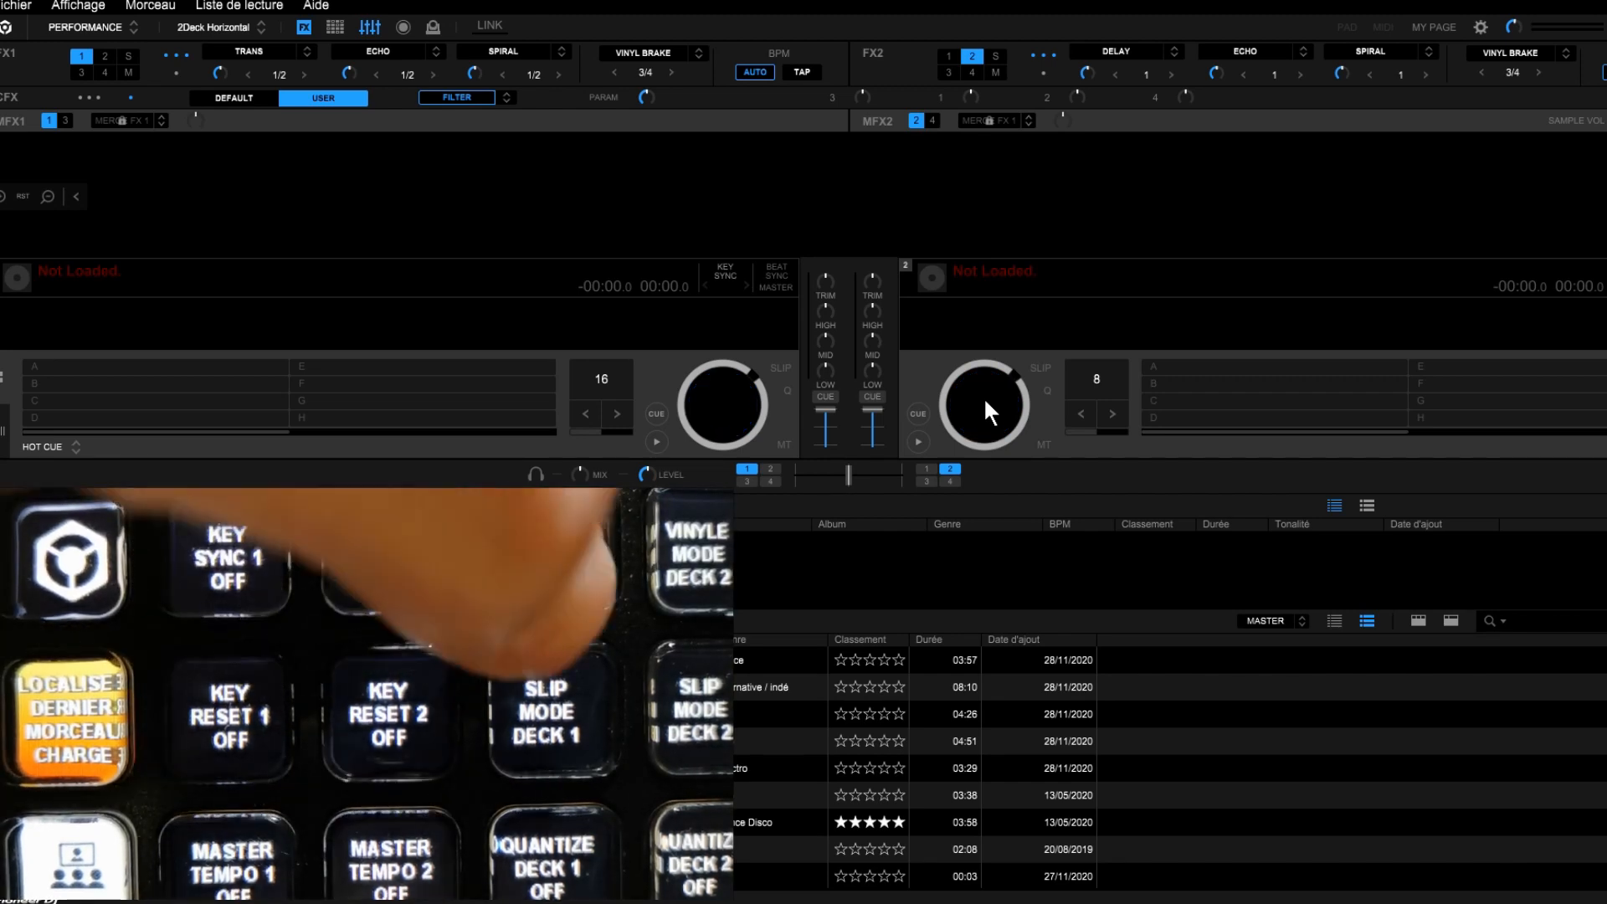
Step: Turn slip mode on and back off for deck 1 and deck 2 in turn
{"action": "key", "text": "s"}
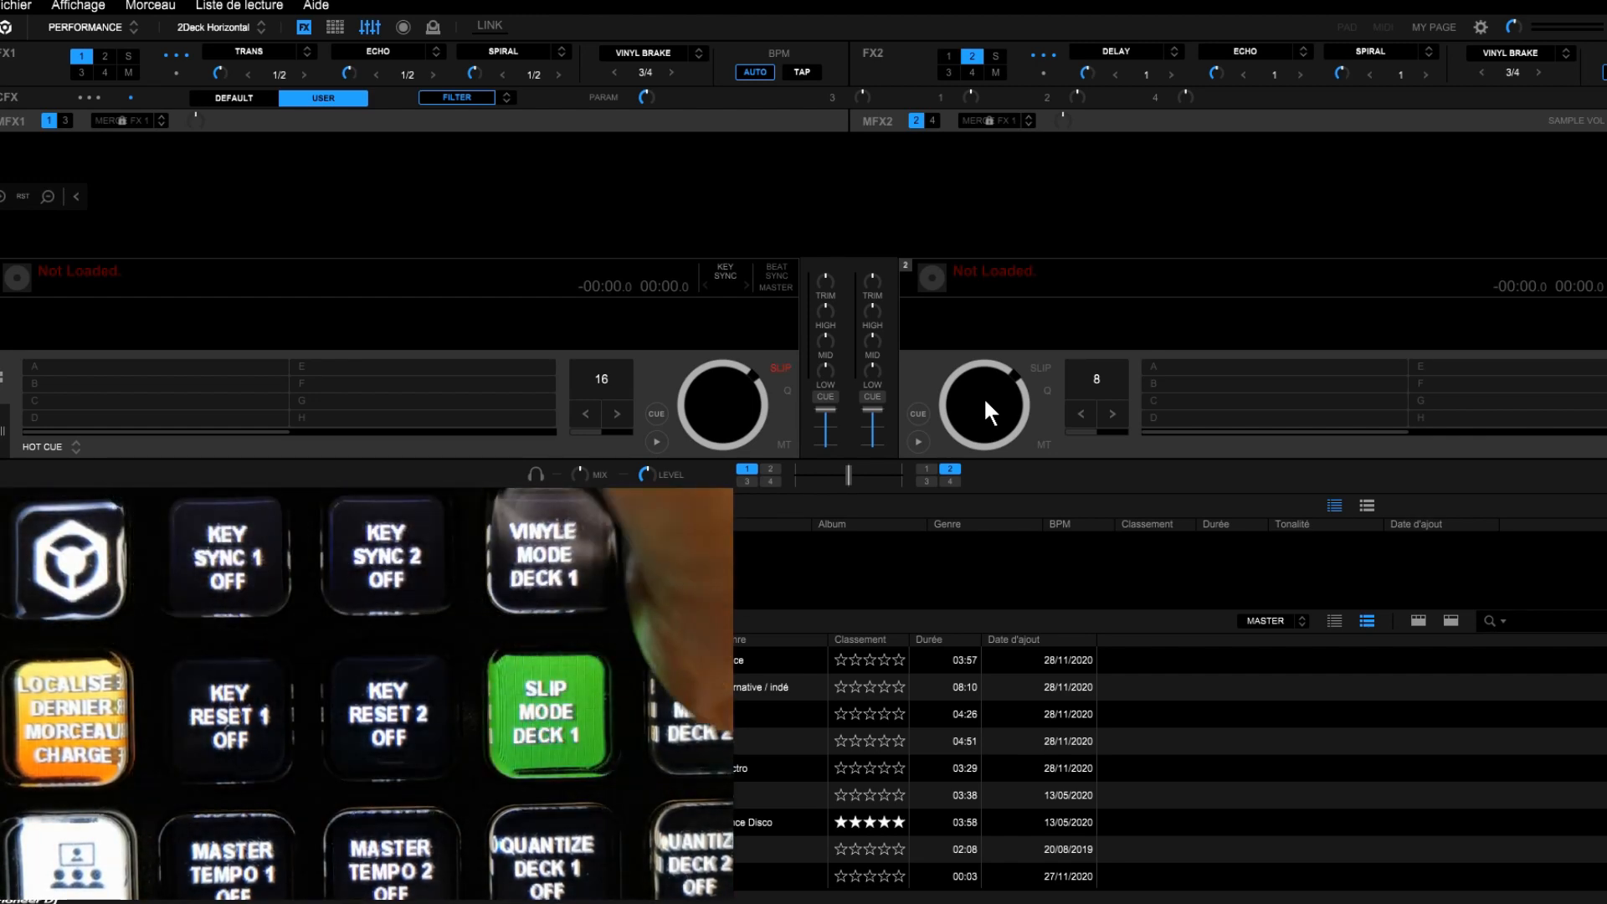
{"action": "key", "text": "shift+s"}
{"action": "key", "text": "s"}
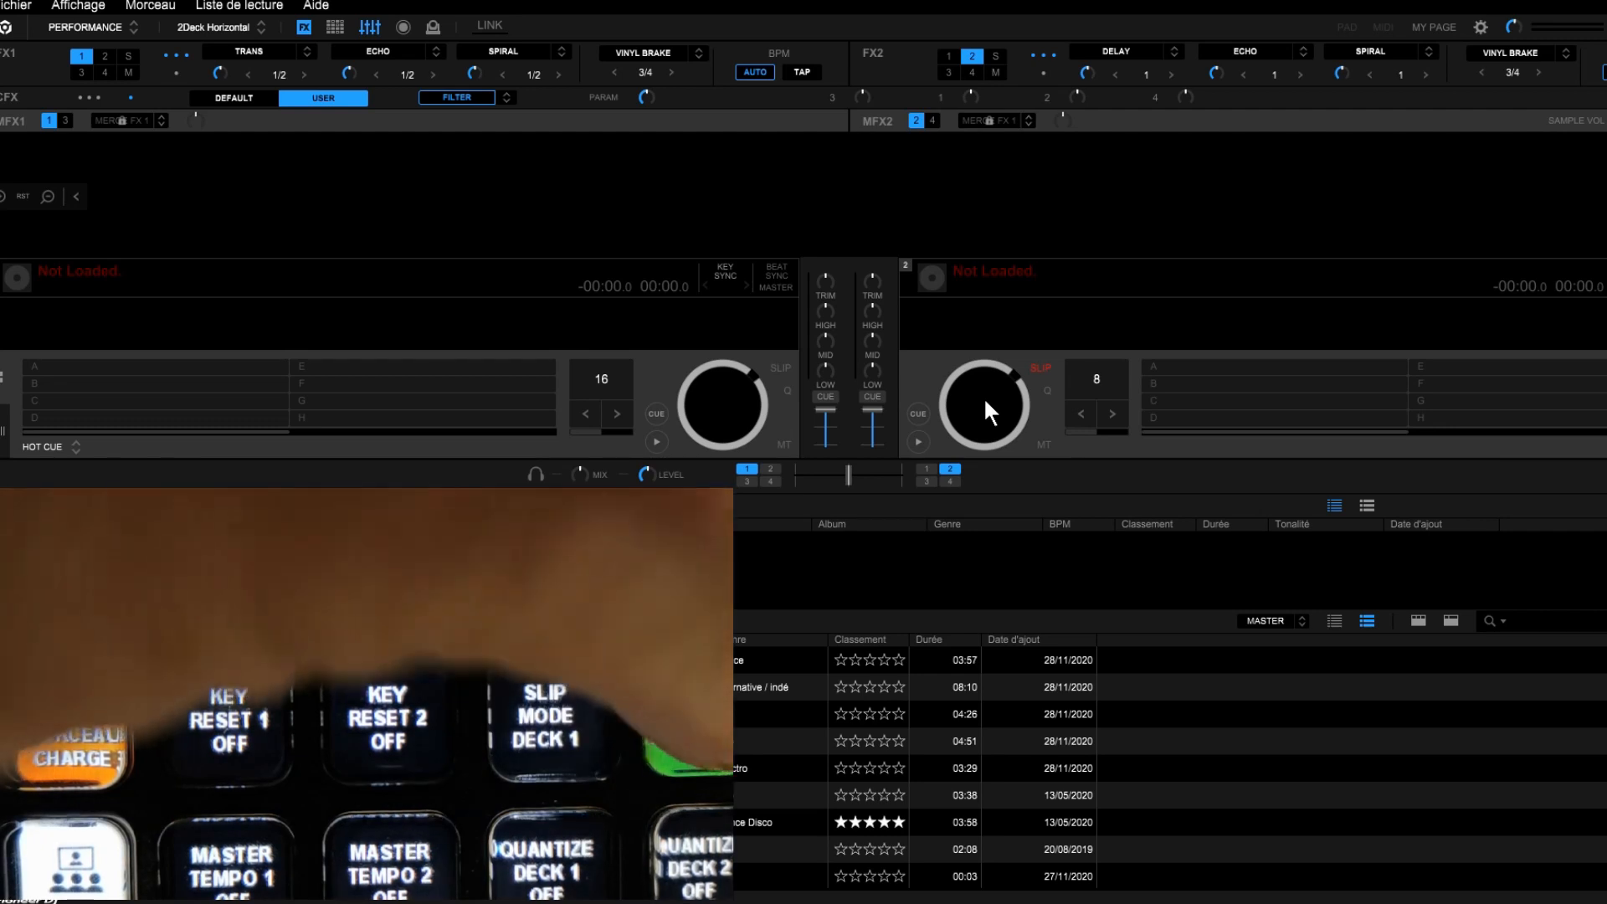
{"action": "key", "text": "shift+s"}
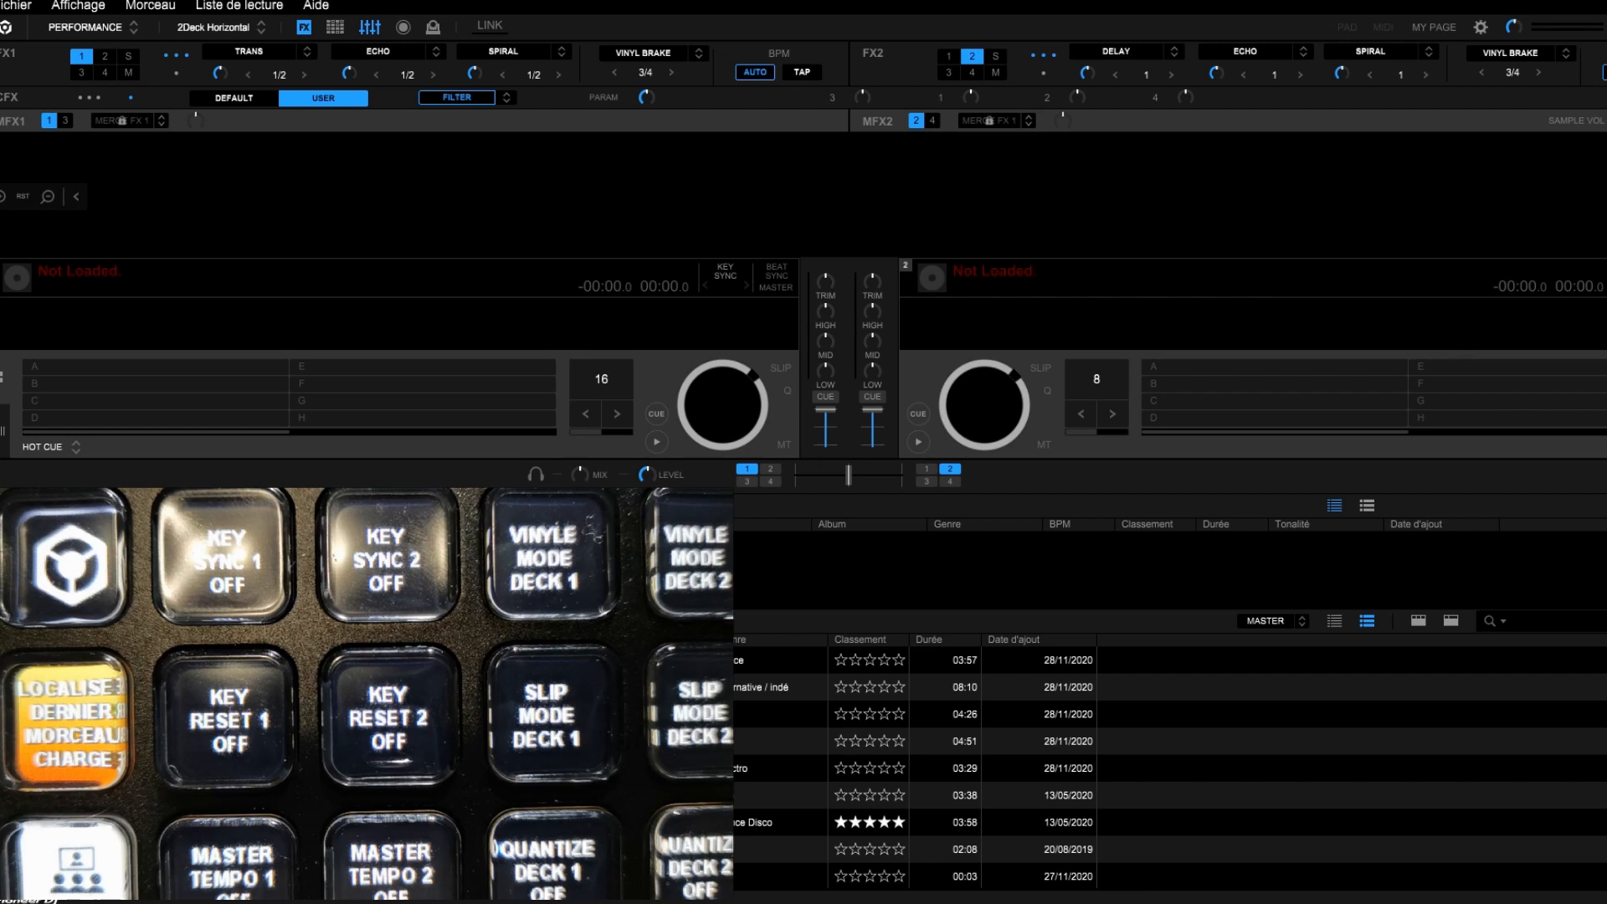
Step: Switch to VirtualDJ and view the advanced equalizer mode options for deck 1
{"action": "mouse_move", "coordinate": [1021, 903]}
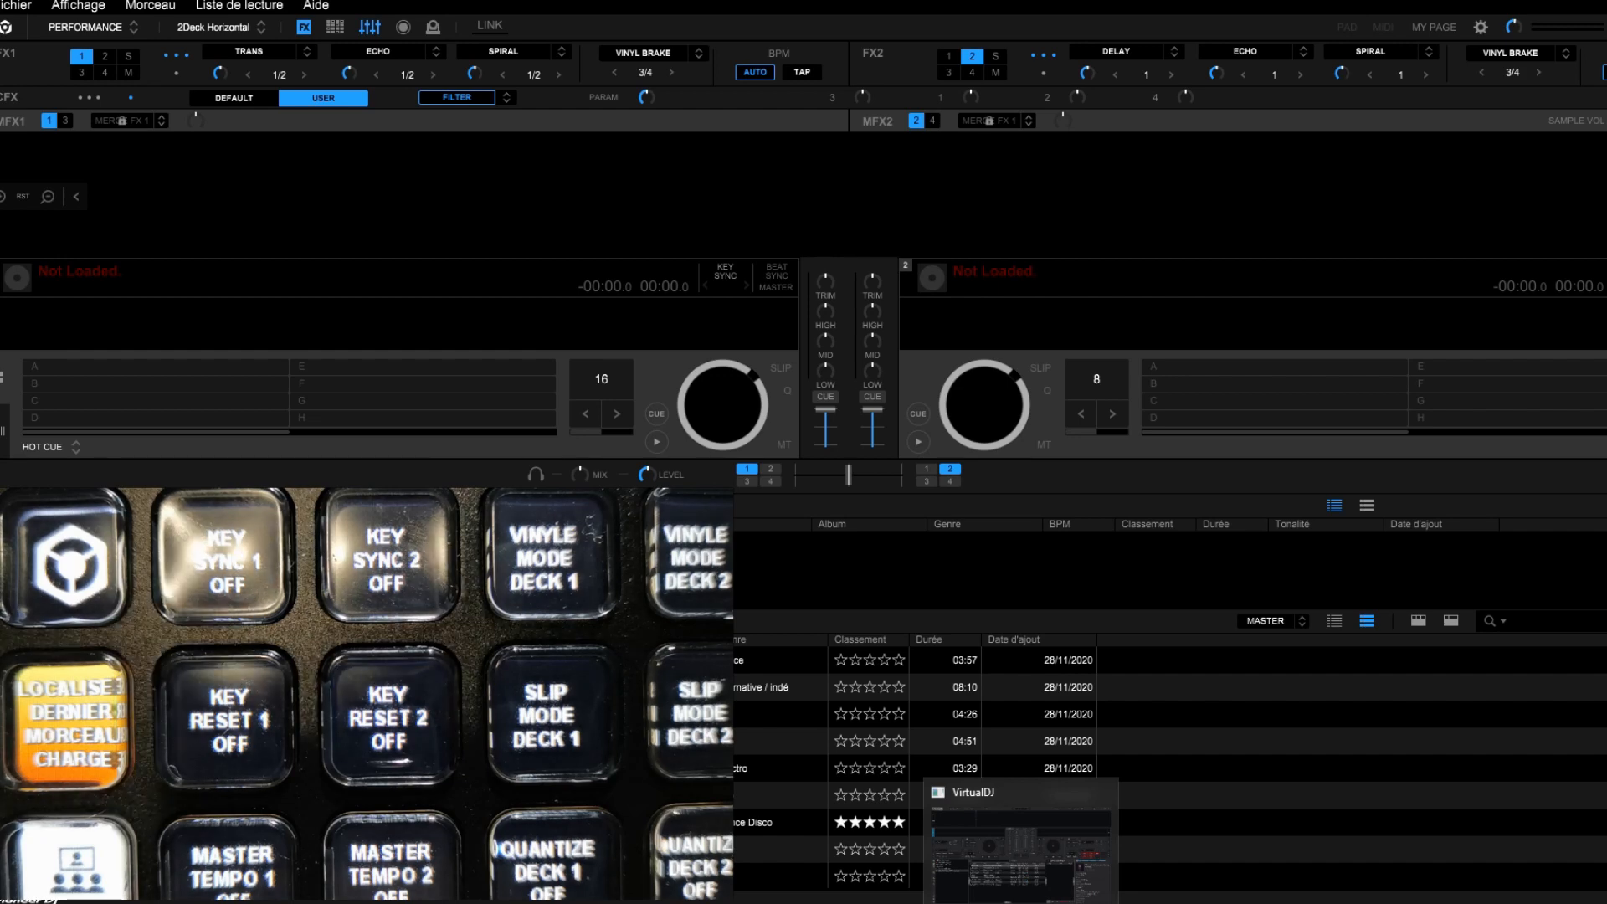
{"action": "left_click", "coordinate": [1021, 903]}
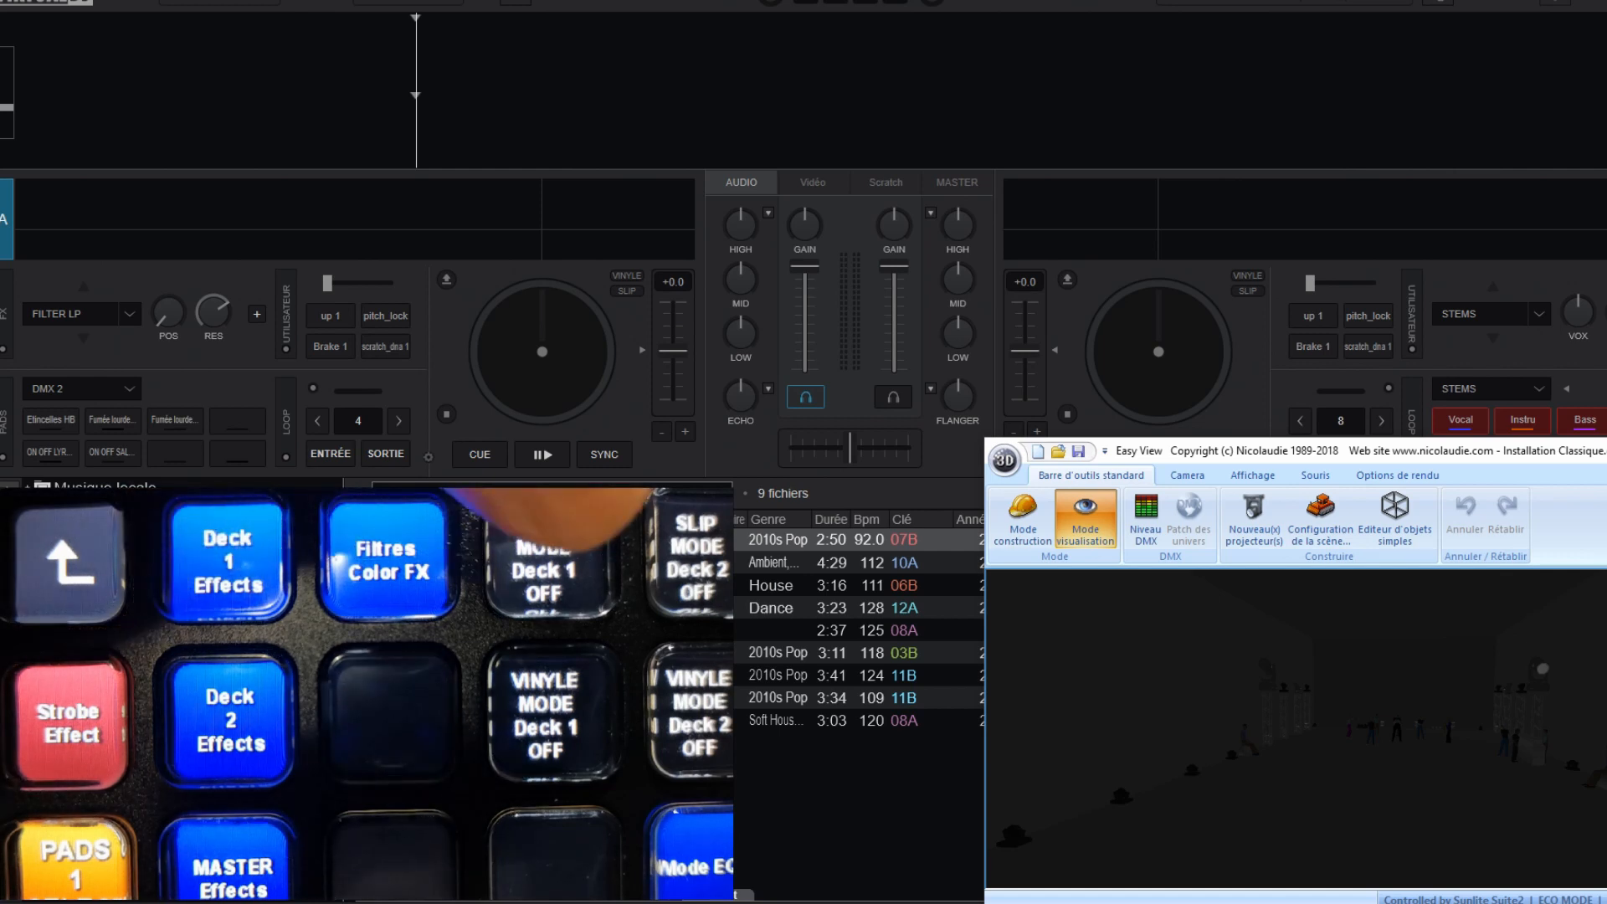
{"action": "left_click", "coordinate": [769, 214]}
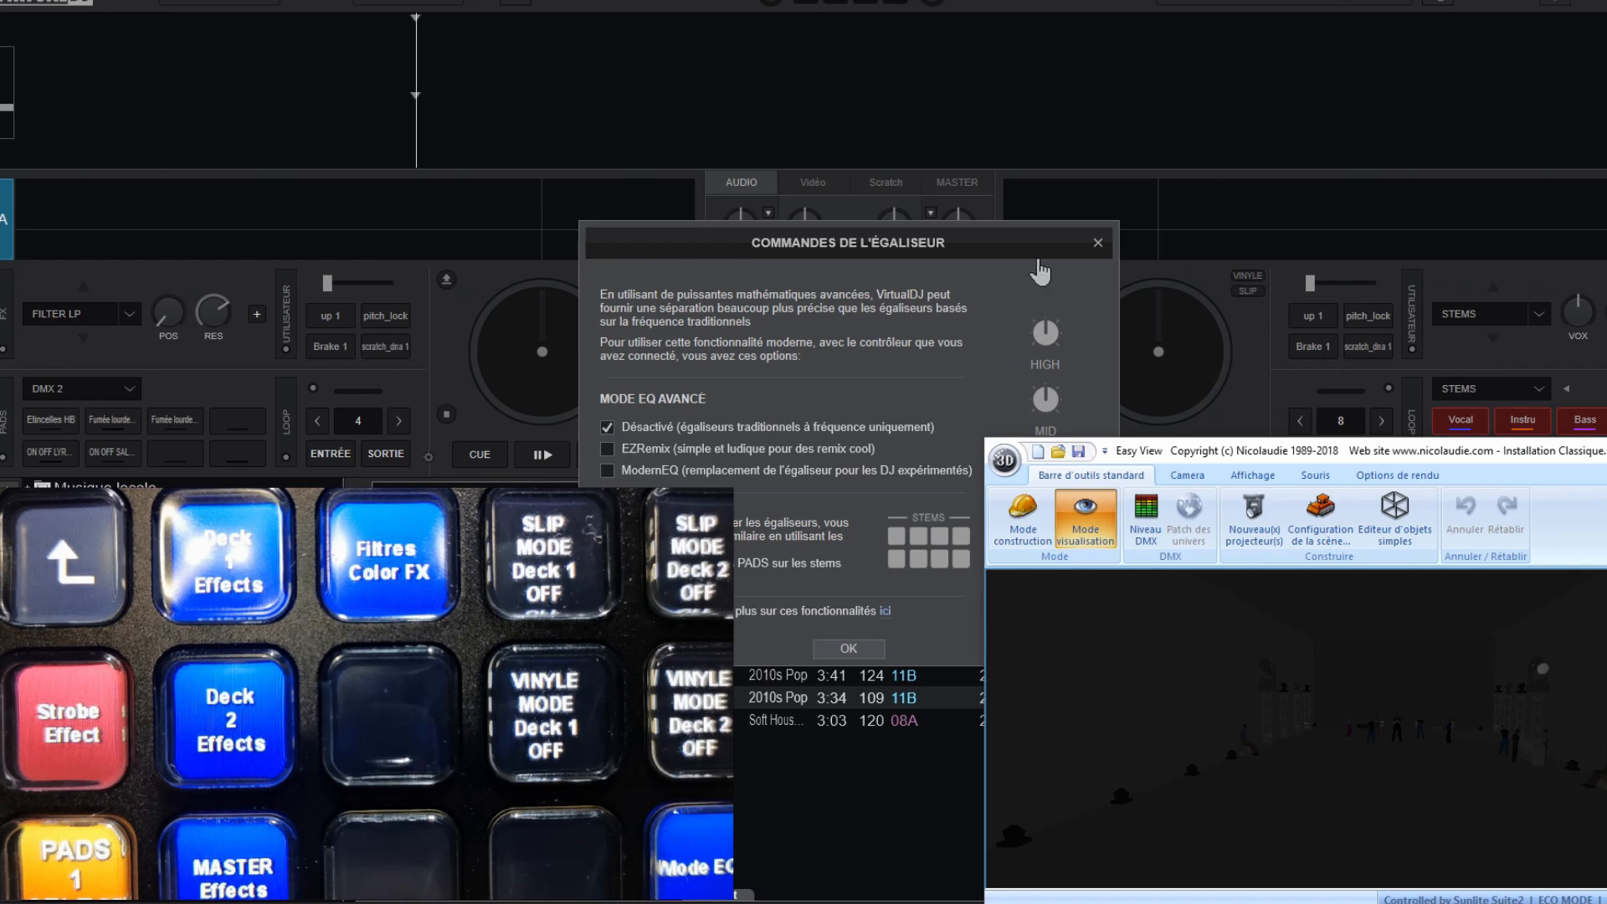
{"action": "left_click", "coordinate": [1095, 242]}
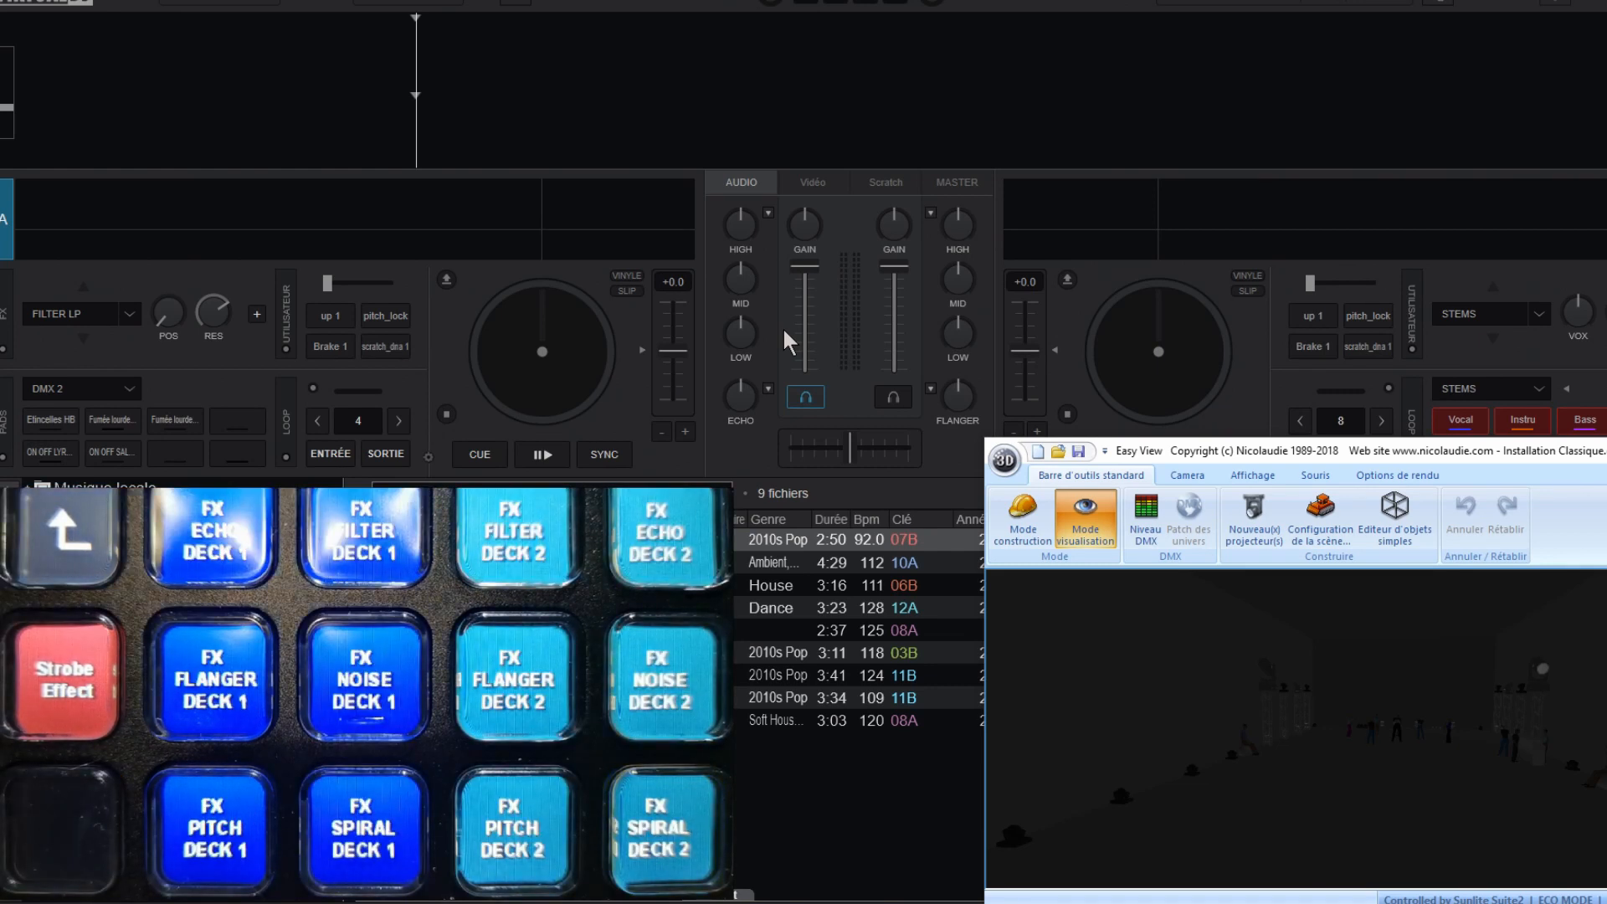
Step: Examine the color effects available for deck 1 and the page choices for its pads
{"action": "left_click", "coordinate": [767, 387]}
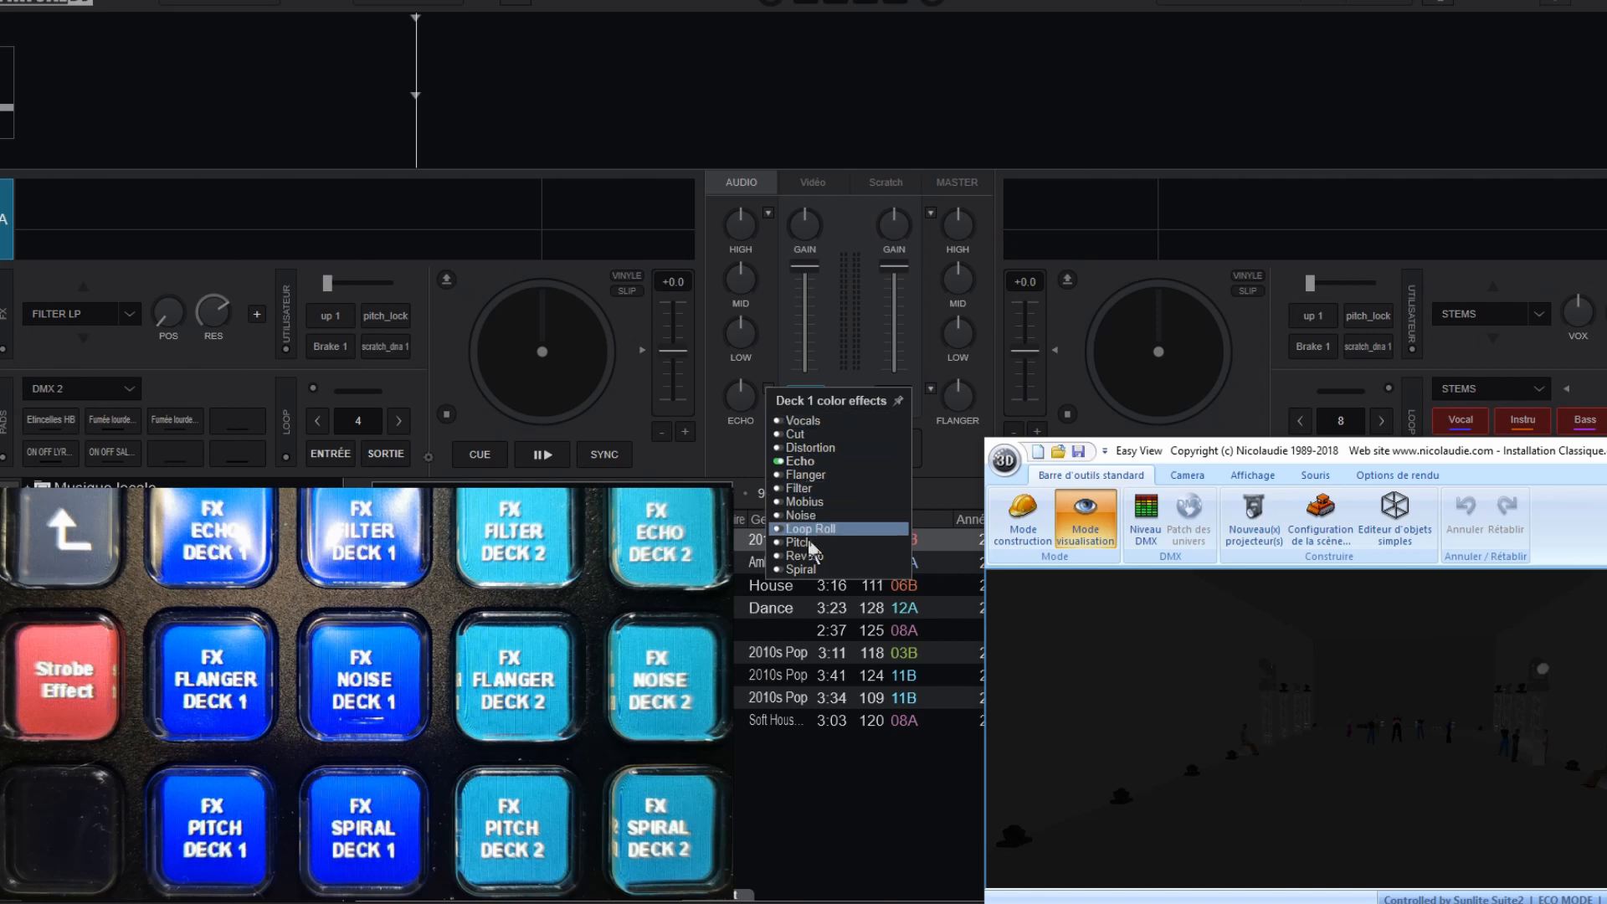
{"action": "left_click", "coordinate": [745, 453]}
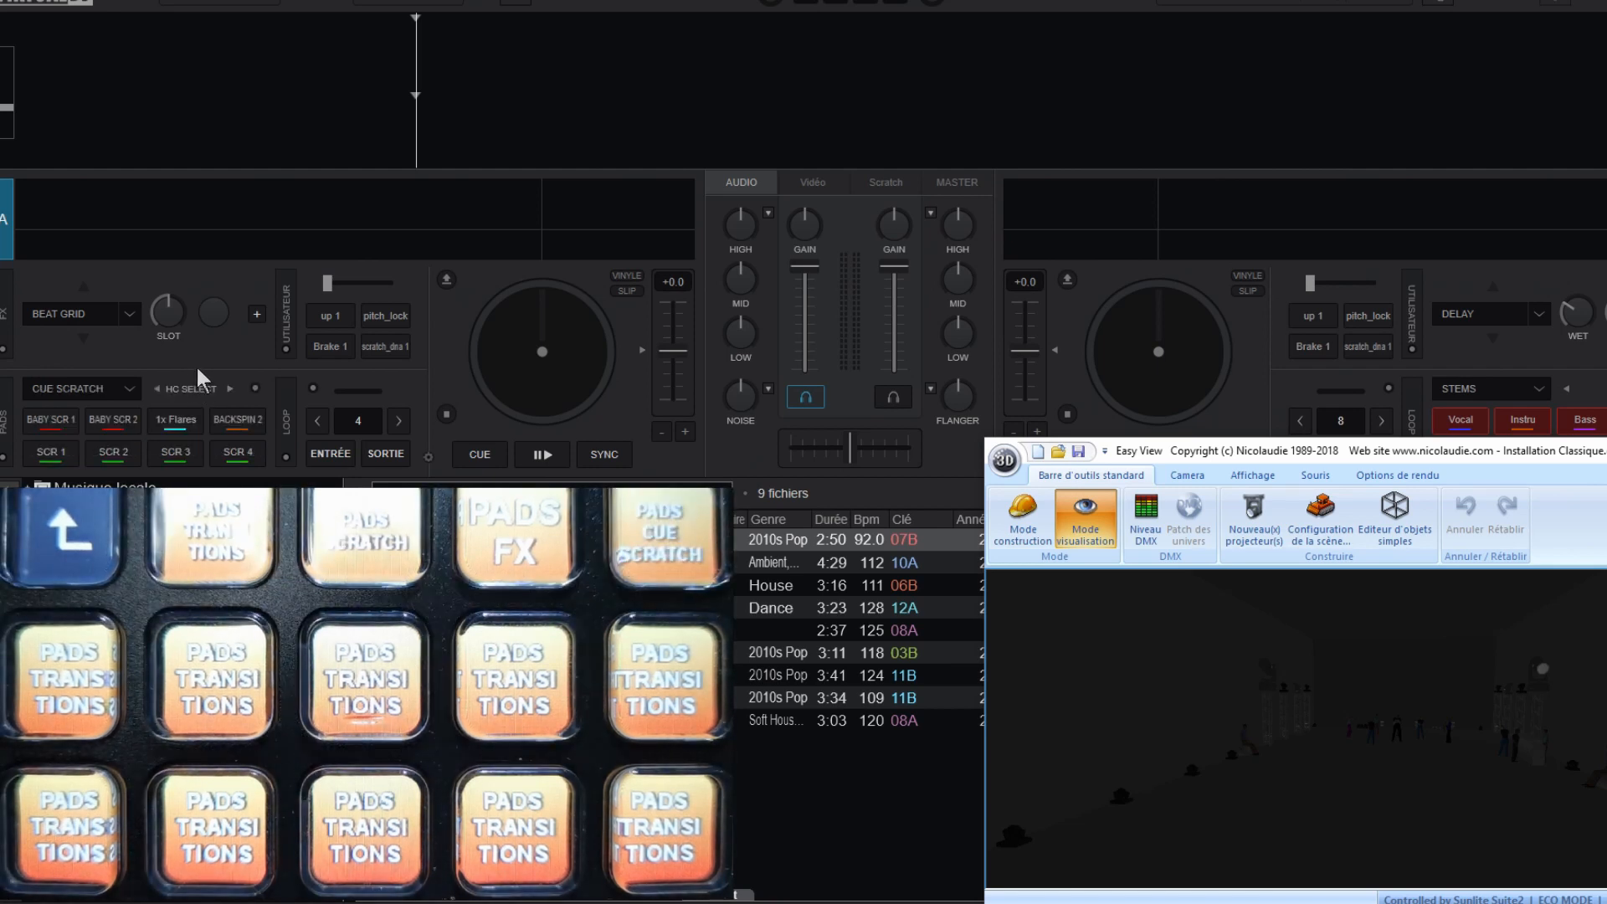
{"action": "left_click", "coordinate": [129, 387]}
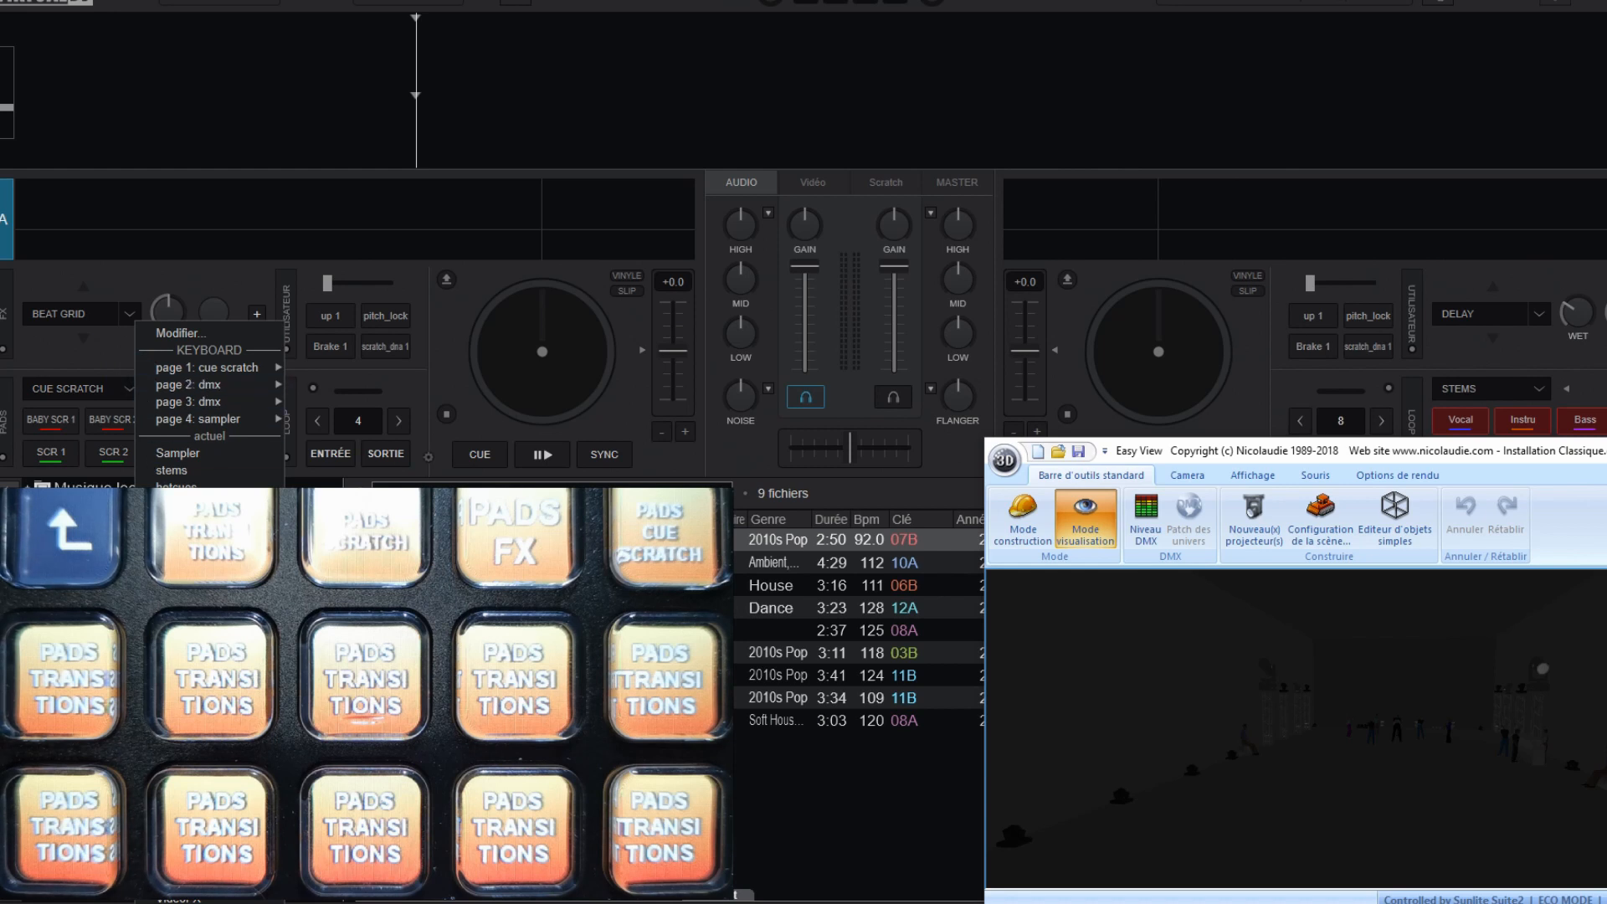
{"action": "left_click", "coordinate": [95, 351]}
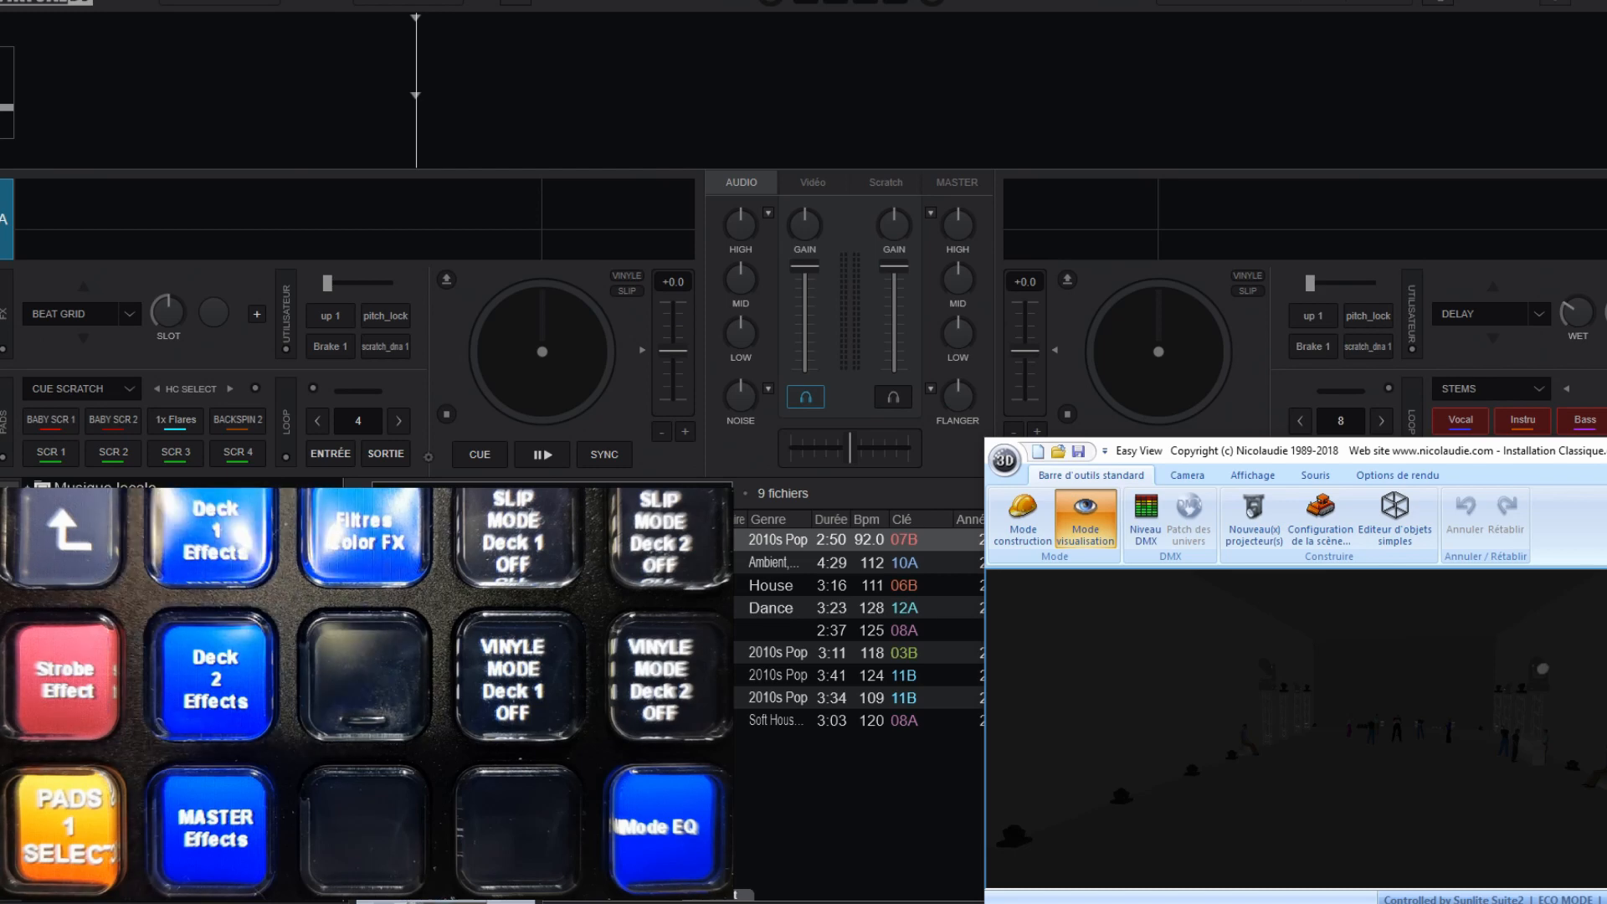
Step: Switch to the Stream Deck software and view the profiles of the Stream Deck Mobile device
{"action": "key", "text": "alt+Tab"}
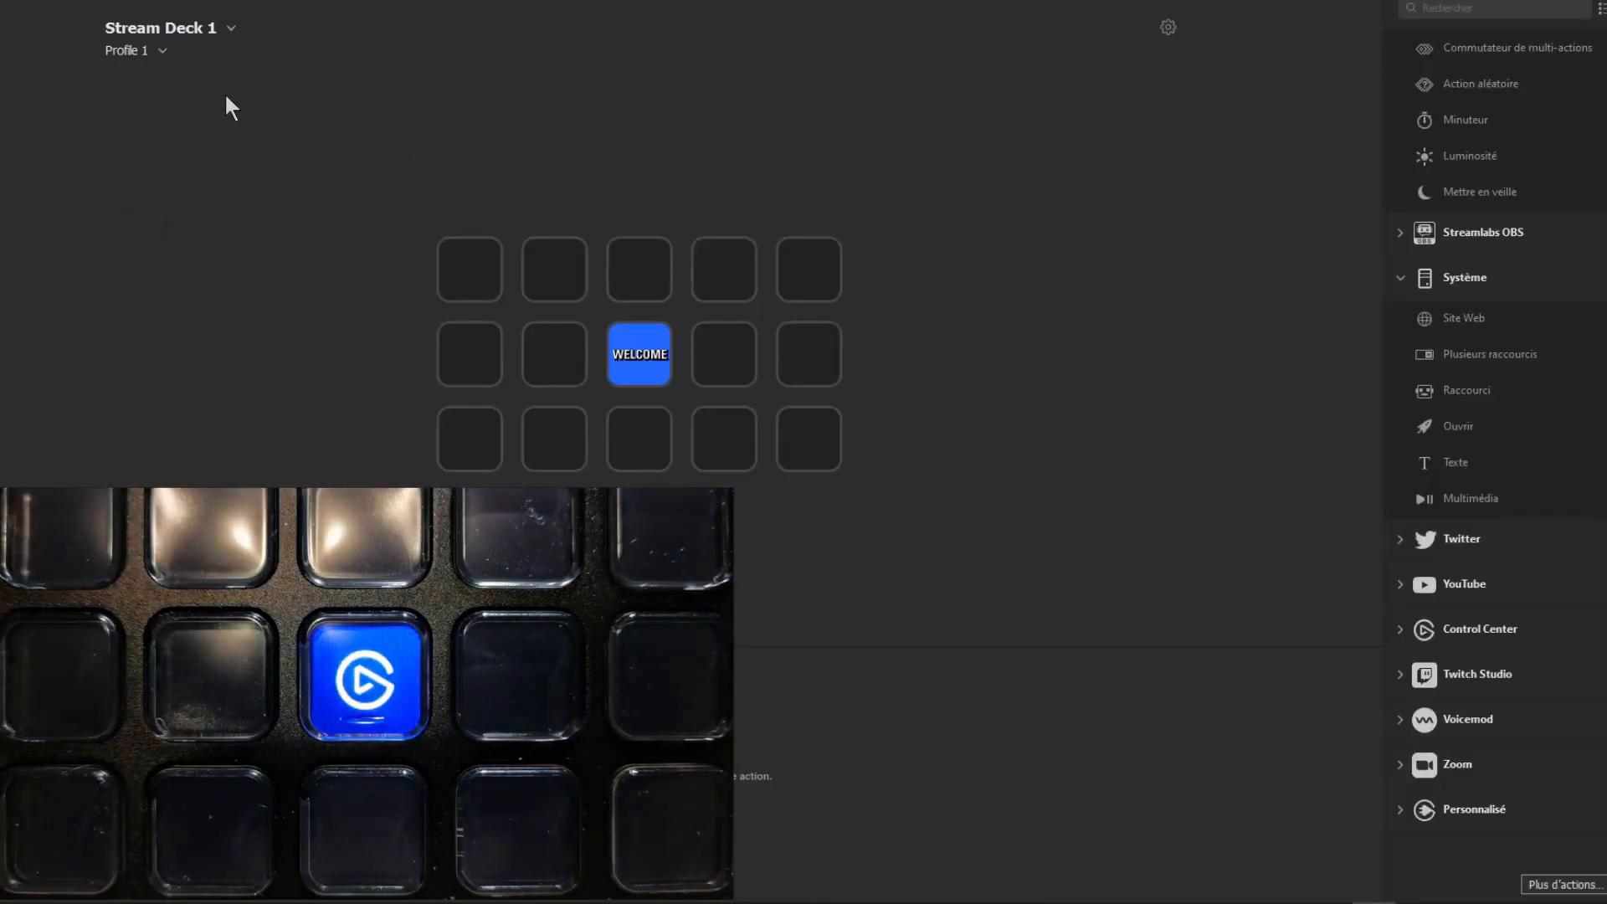
{"action": "left_click", "coordinate": [230, 29]}
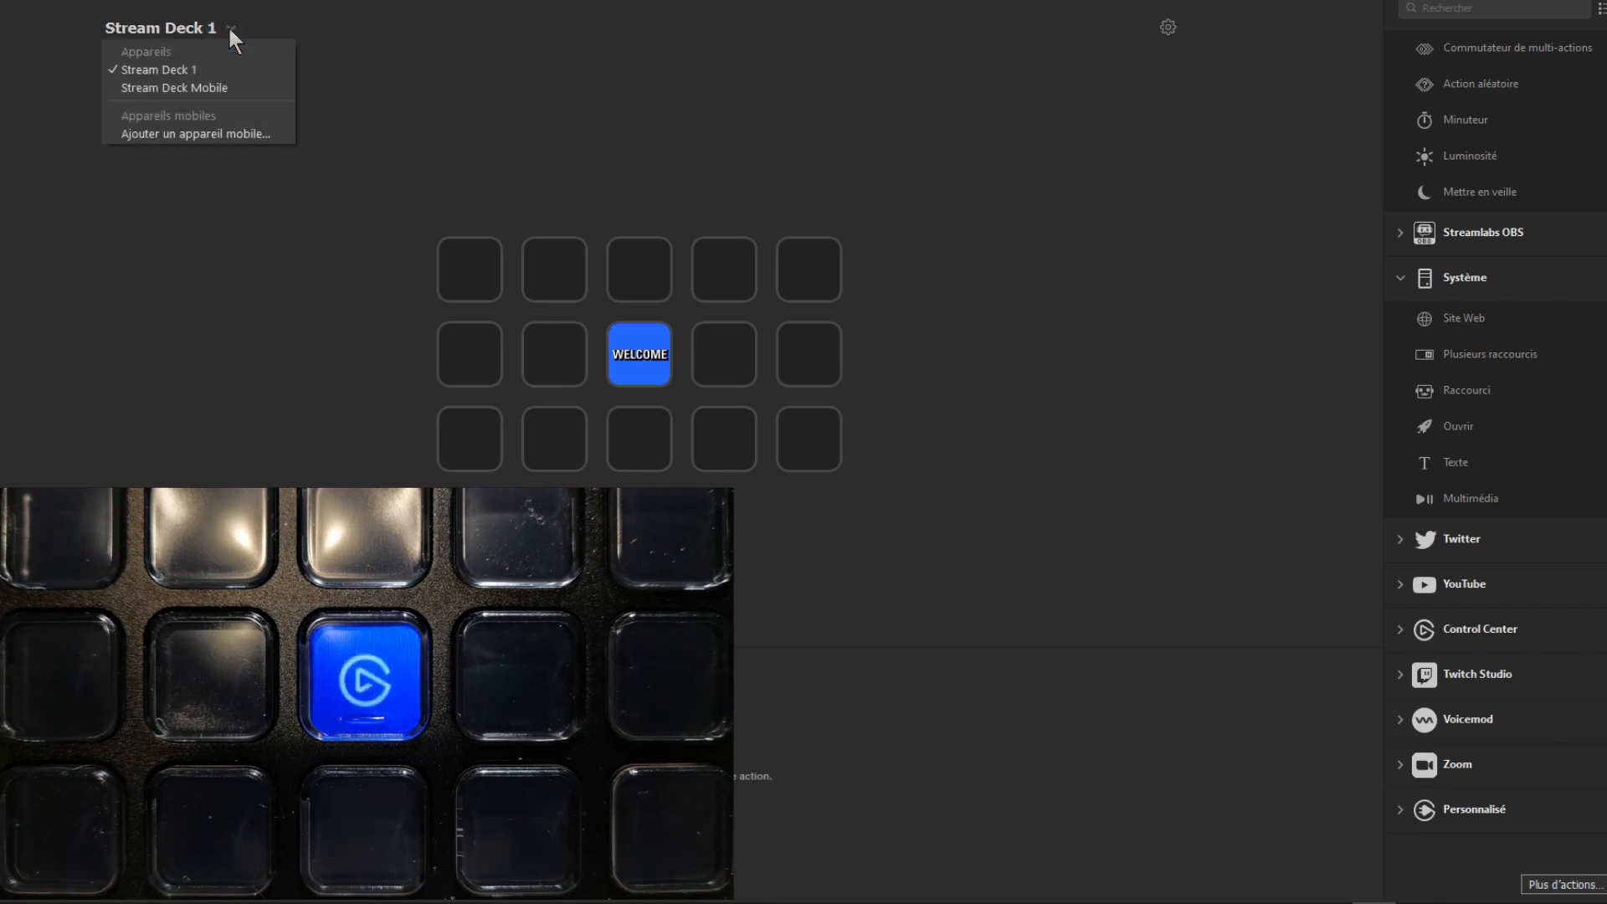
{"action": "left_click", "coordinate": [173, 88]}
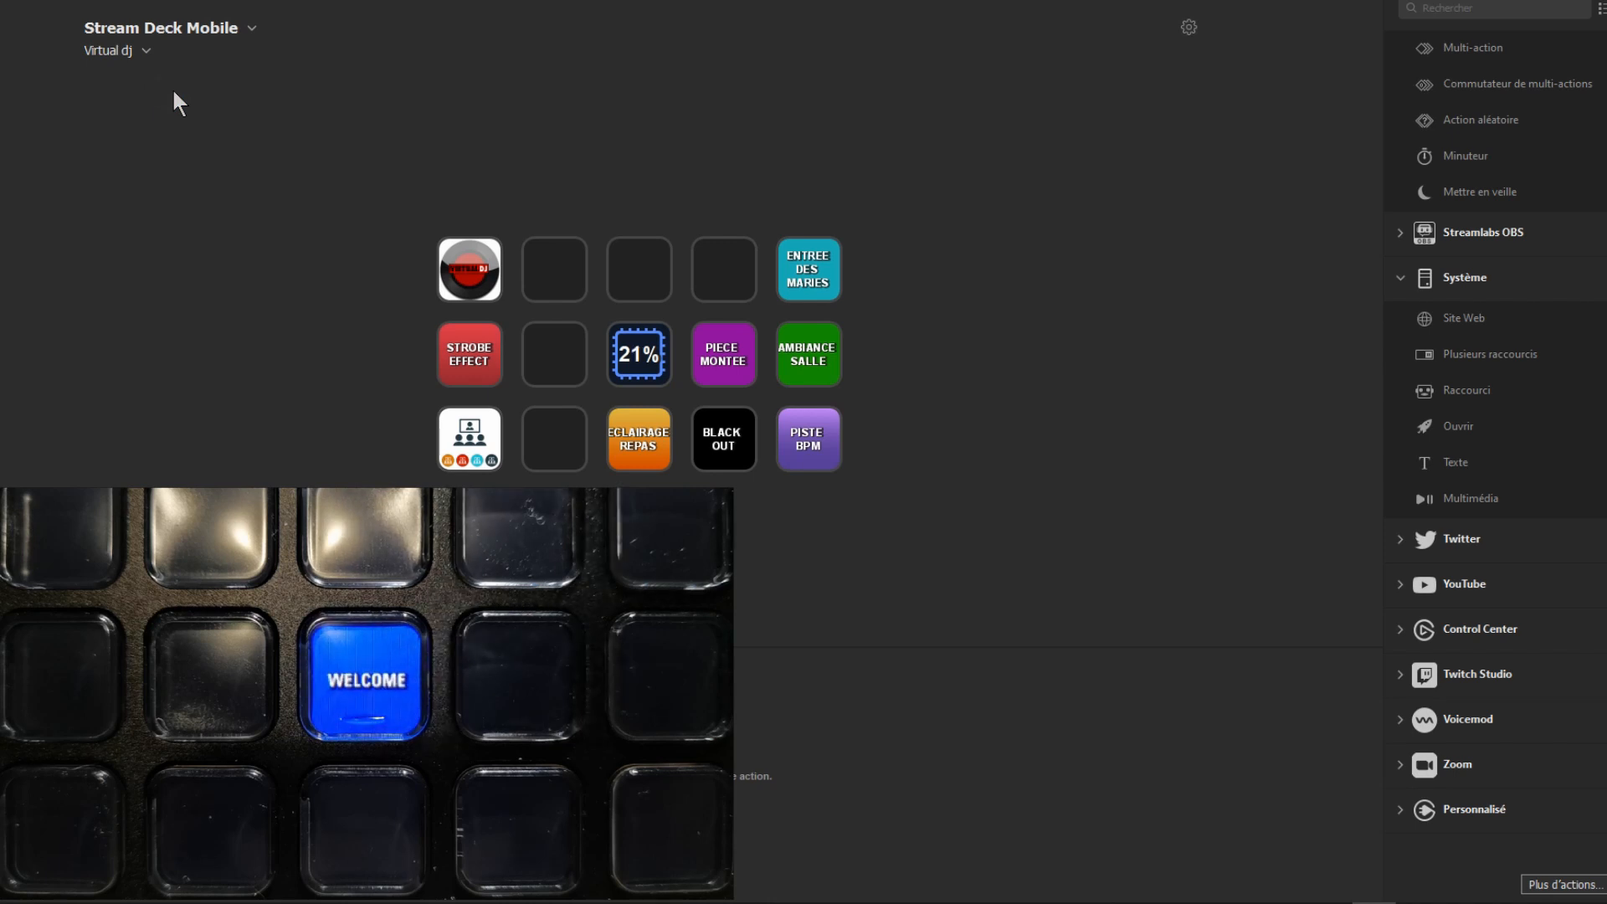
{"action": "left_click", "coordinate": [150, 50]}
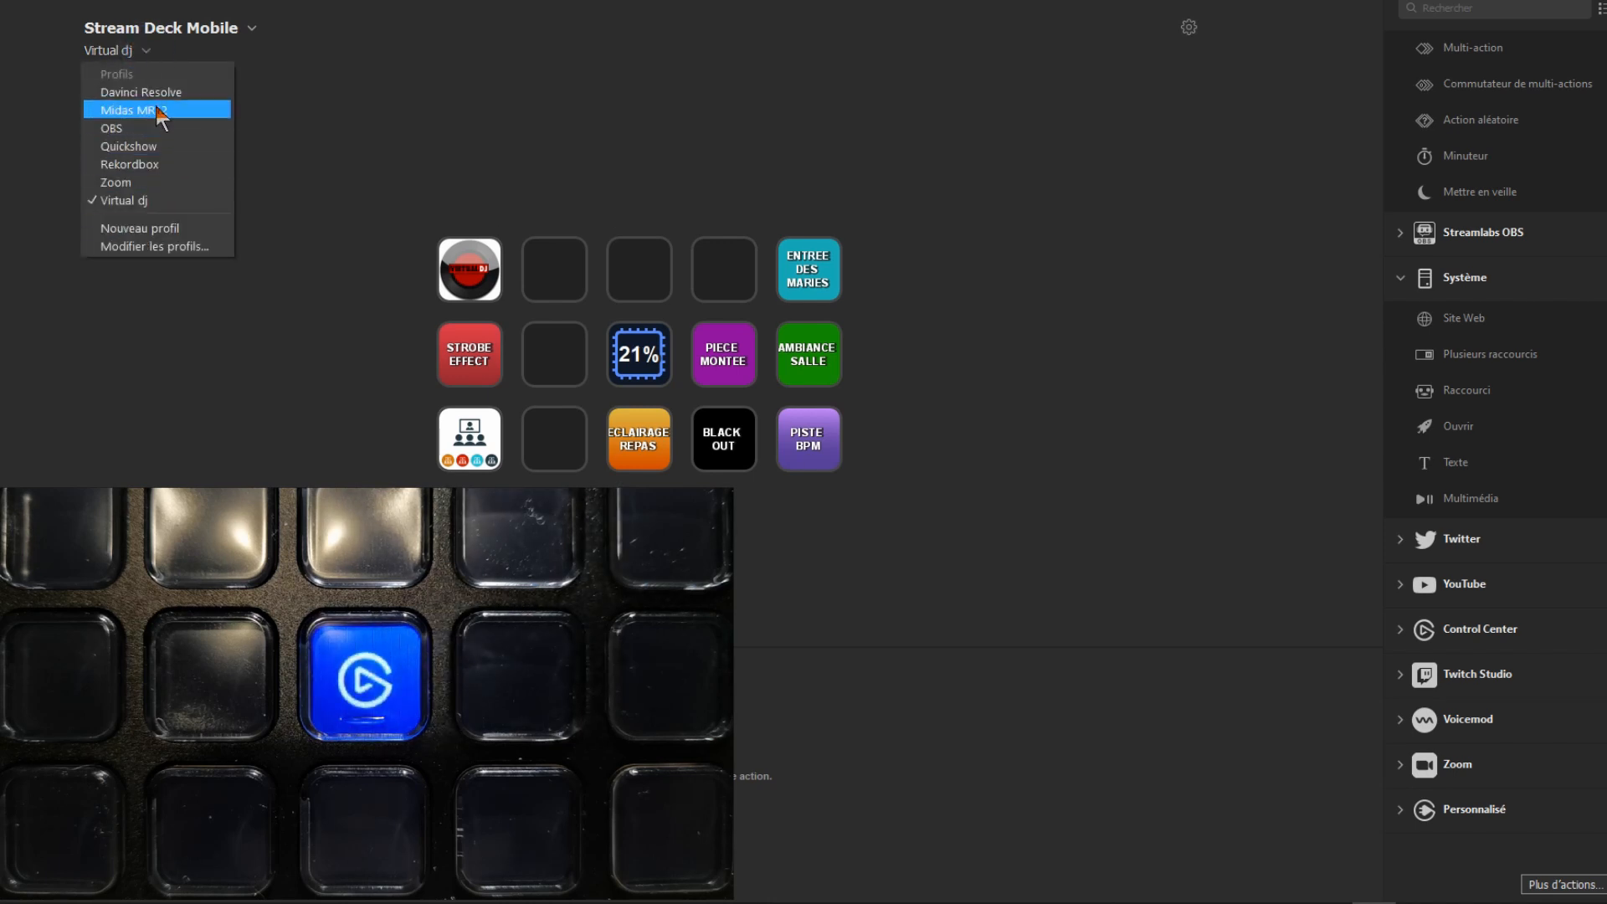
{"action": "left_click", "coordinate": [211, 32]}
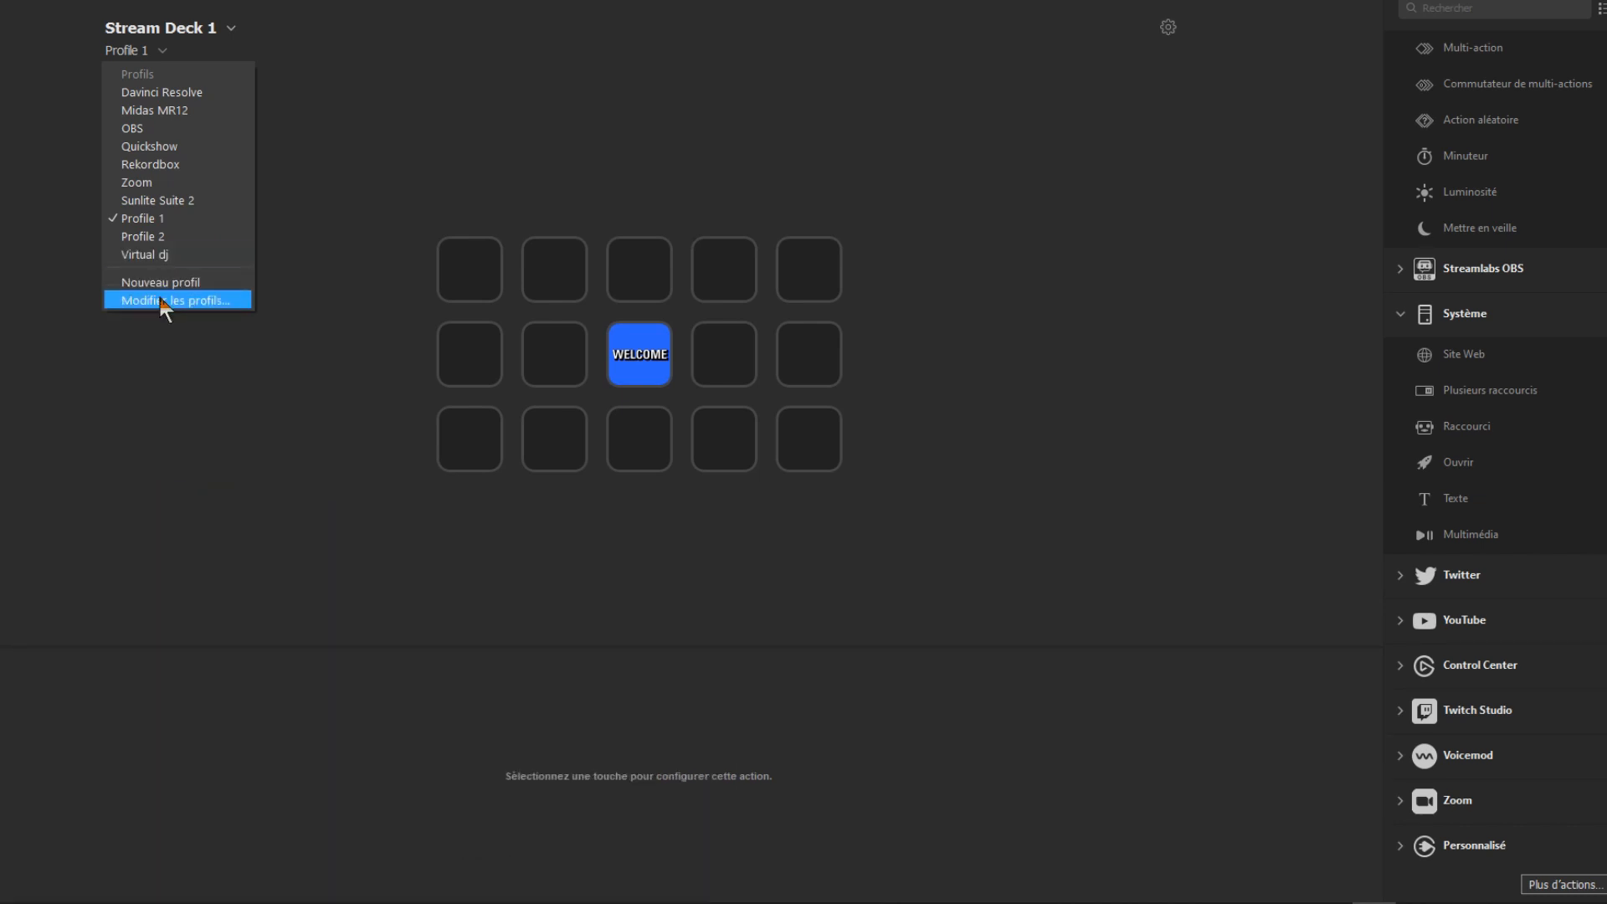
Step: Examine the management options for Profile 1 of Stream Deck 1 and the applications it can be linked to
{"action": "left_click", "coordinate": [164, 303]}
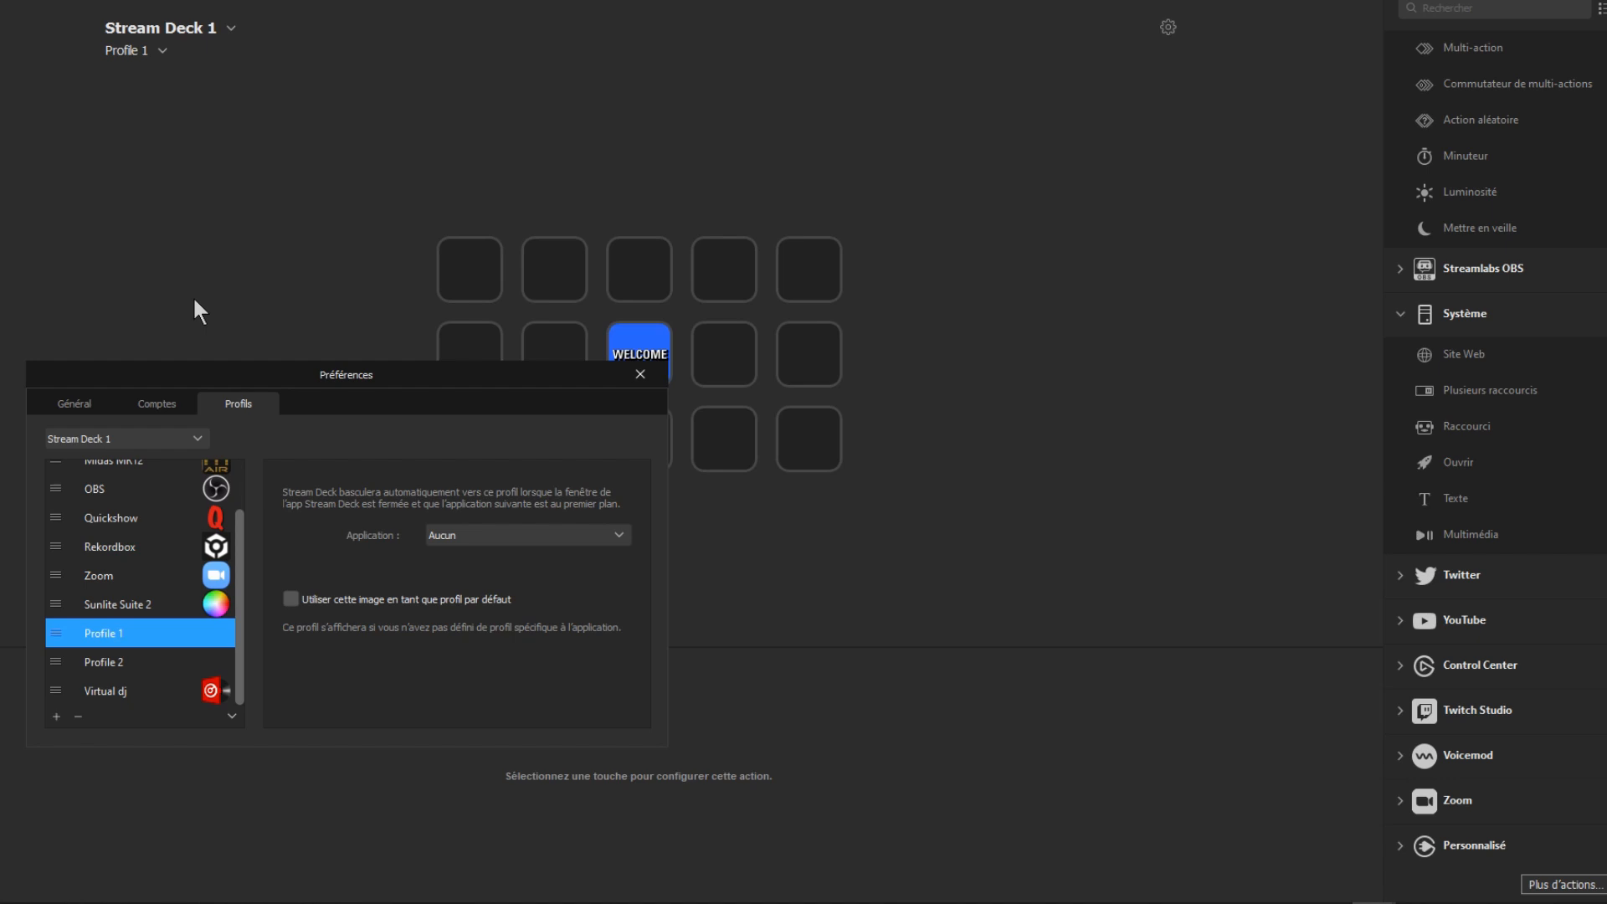
{"action": "right_click", "coordinate": [115, 635]}
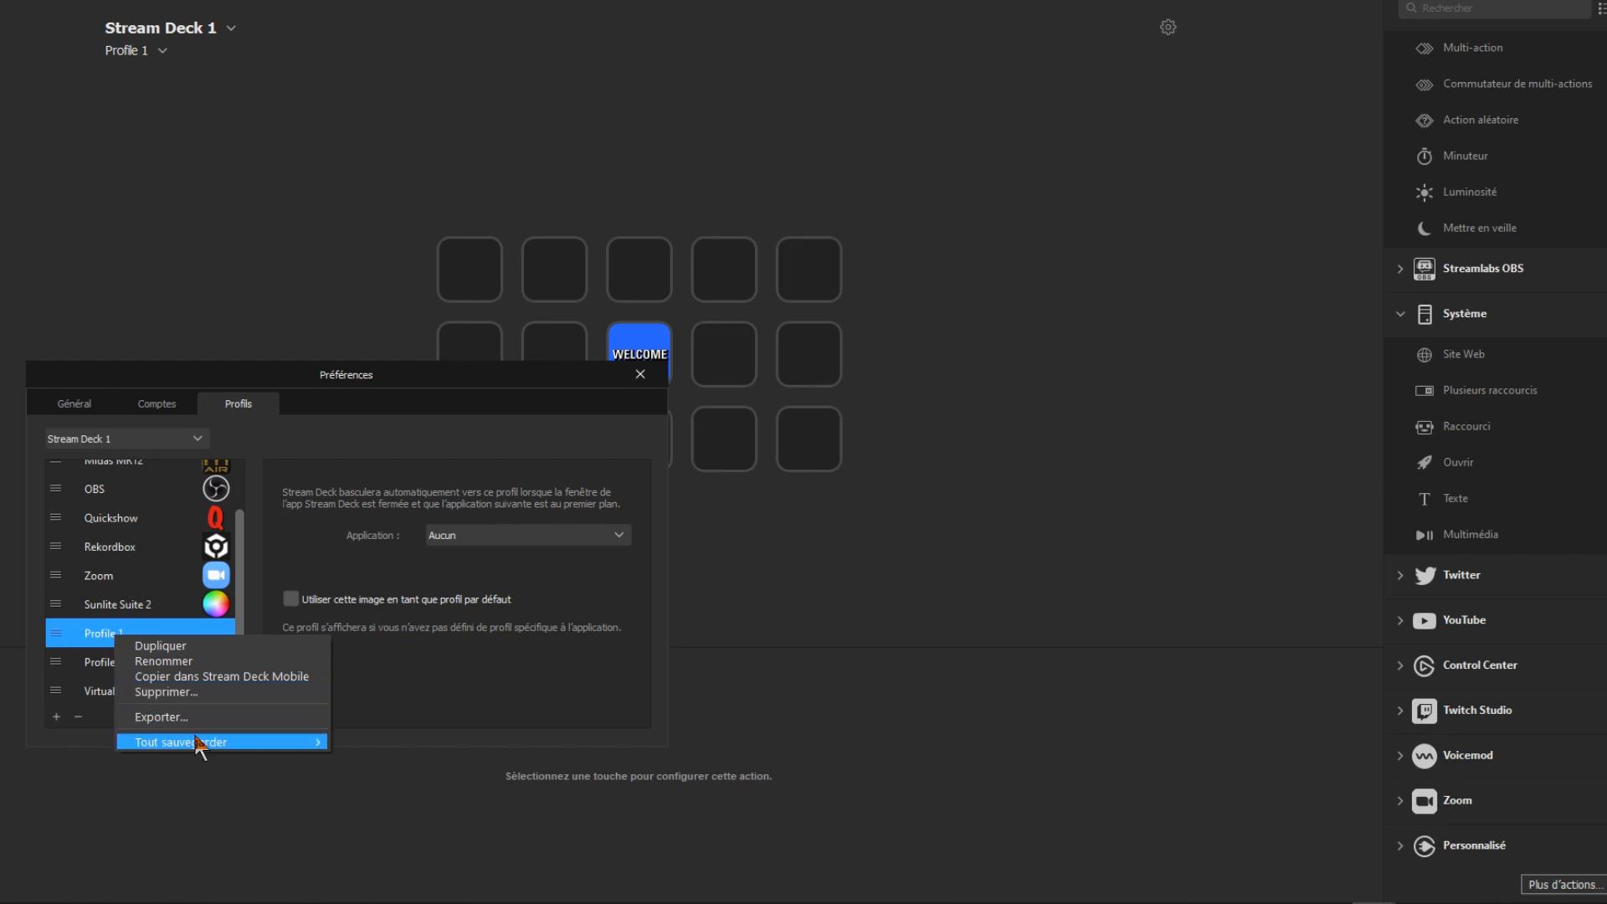
{"action": "mouse_move", "coordinate": [205, 751]}
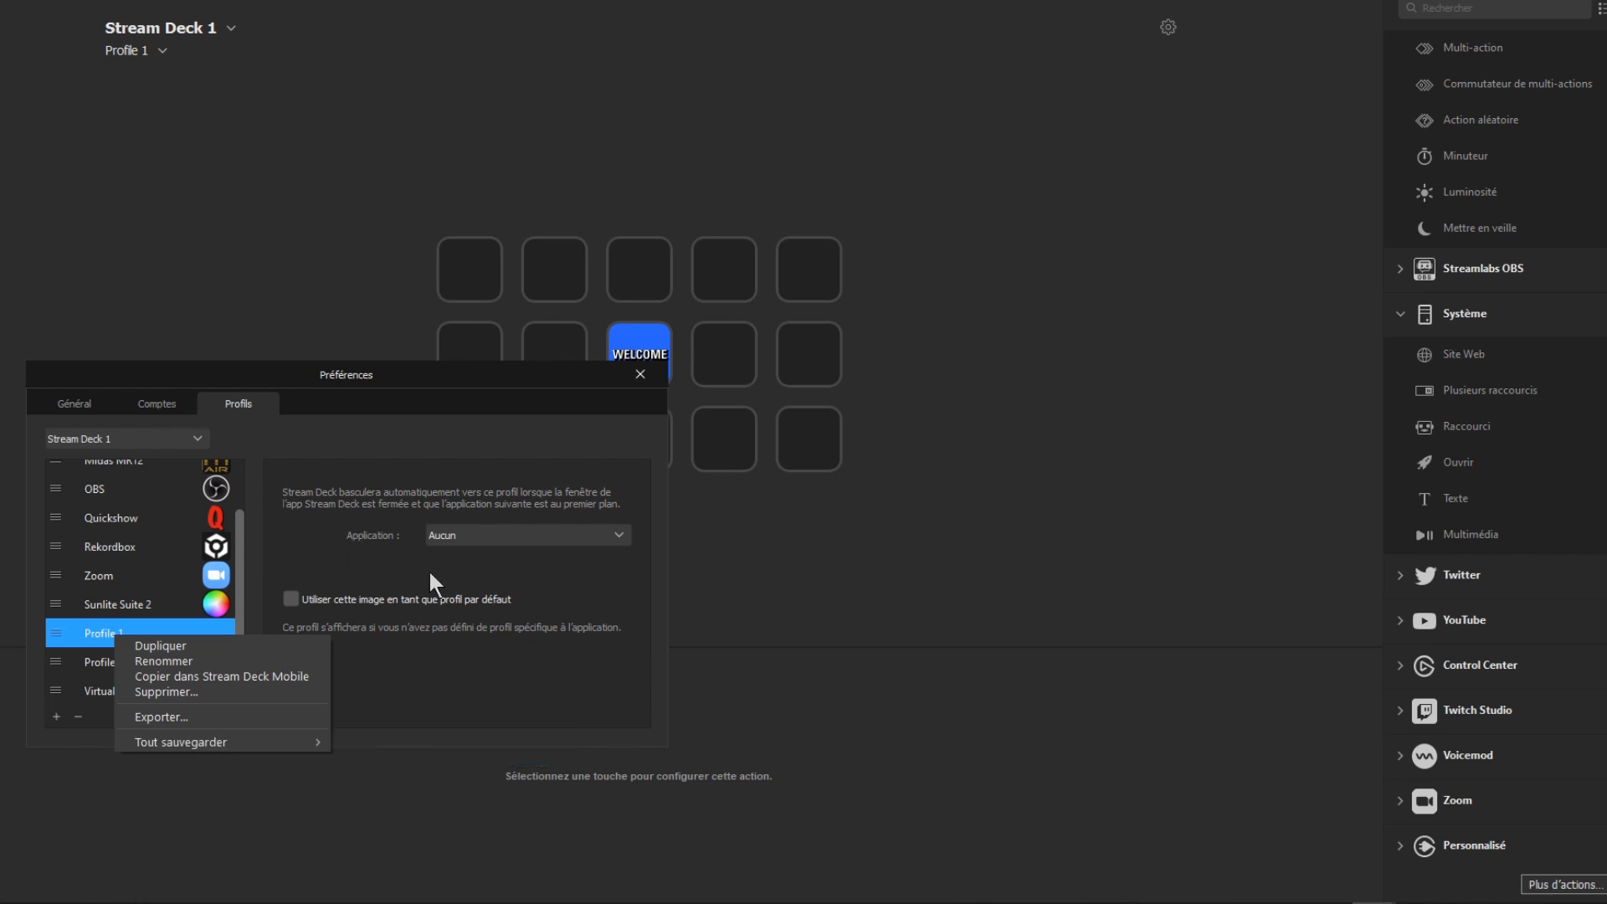
{"action": "left_click", "coordinate": [292, 549]}
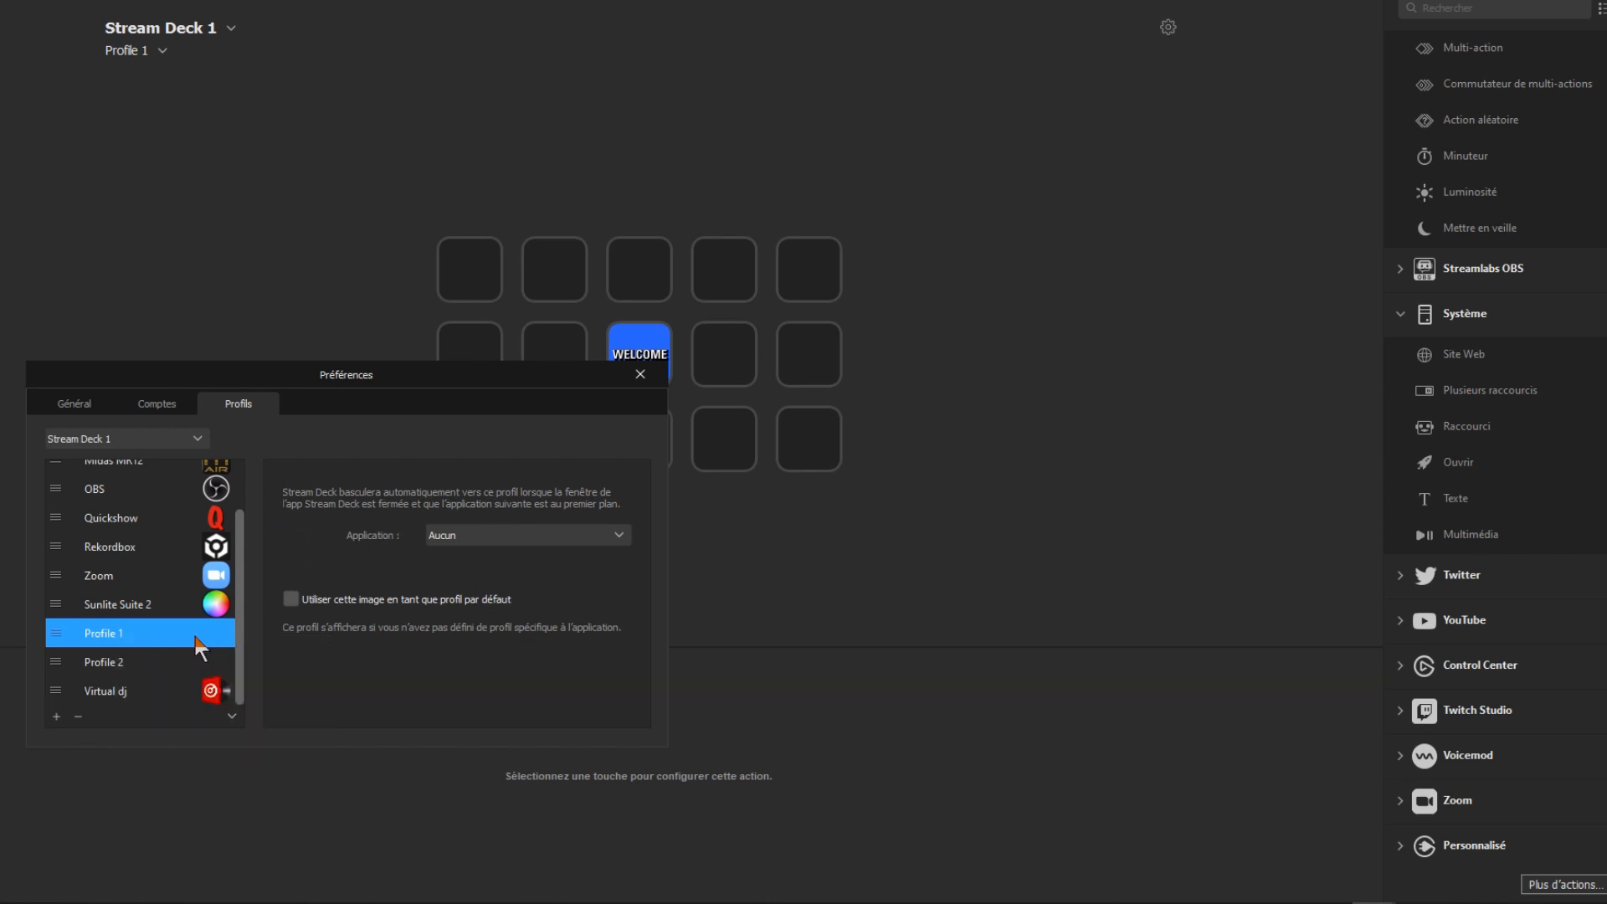
{"action": "left_click", "coordinate": [619, 536]}
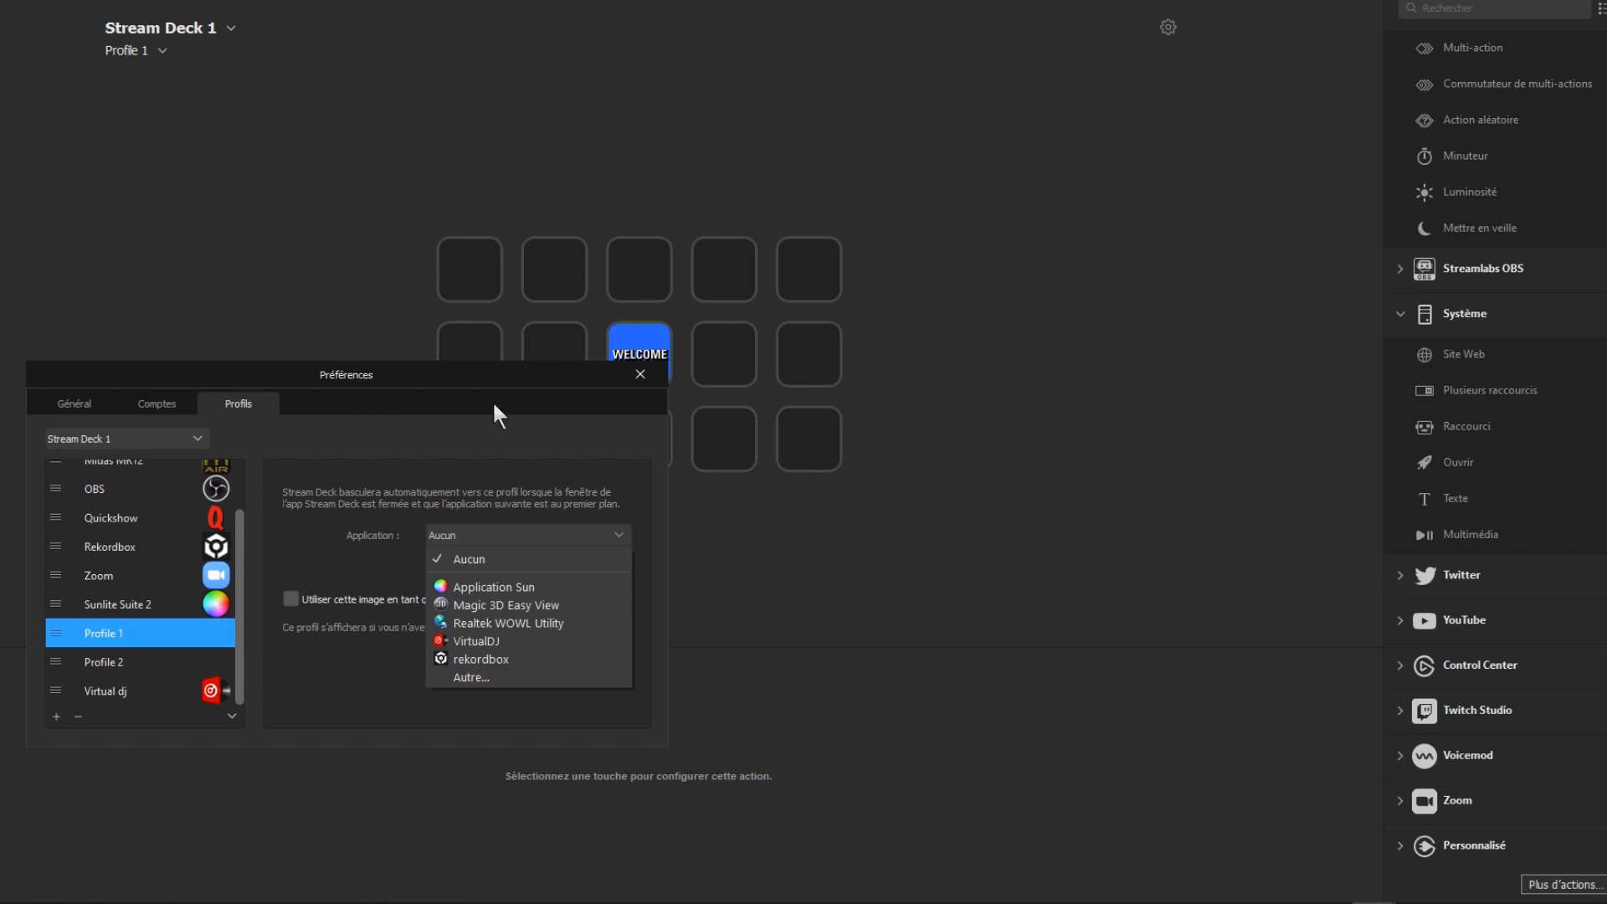
{"action": "left_click", "coordinate": [639, 374]}
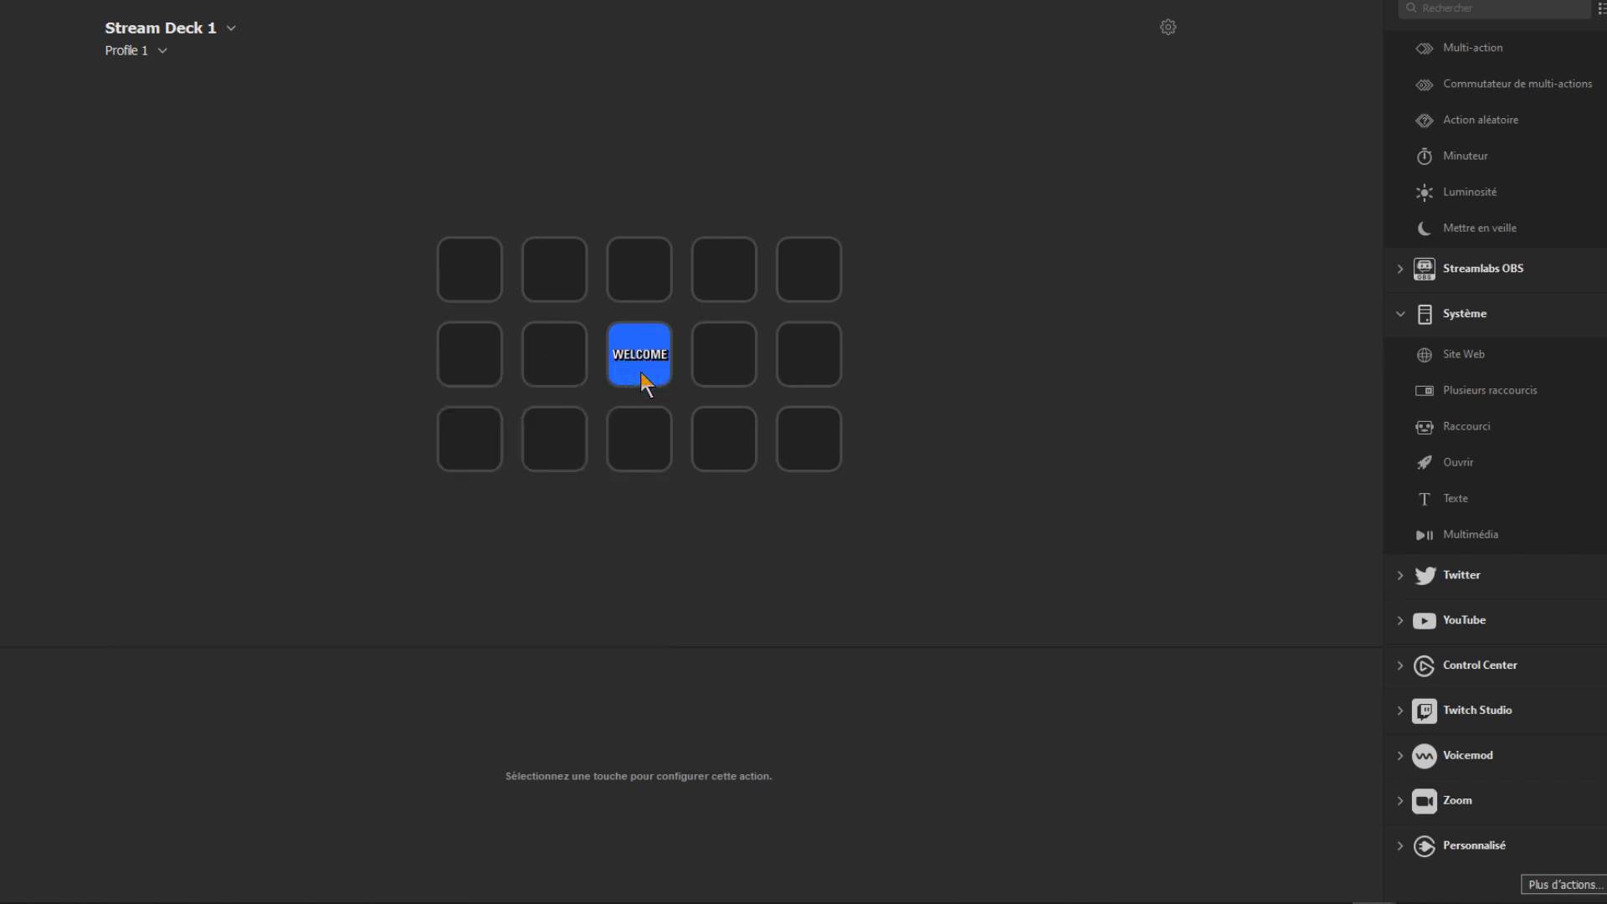
Step: Review the account and general preferences of Stream Deck 1
{"action": "left_click", "coordinate": [1168, 29]}
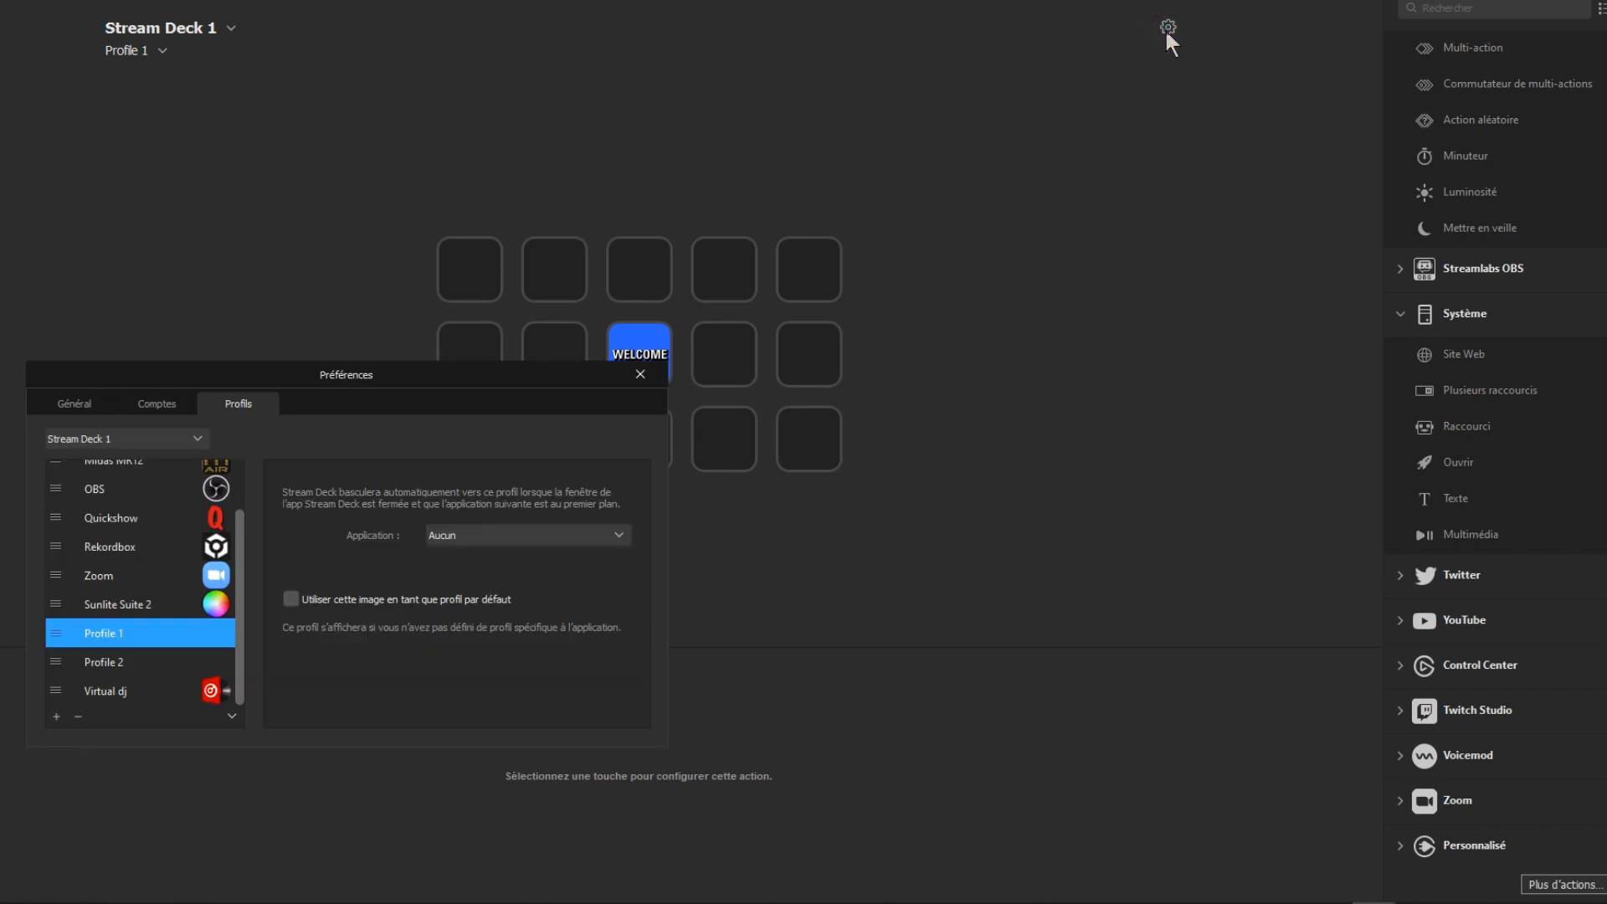
{"action": "left_click", "coordinate": [147, 402]}
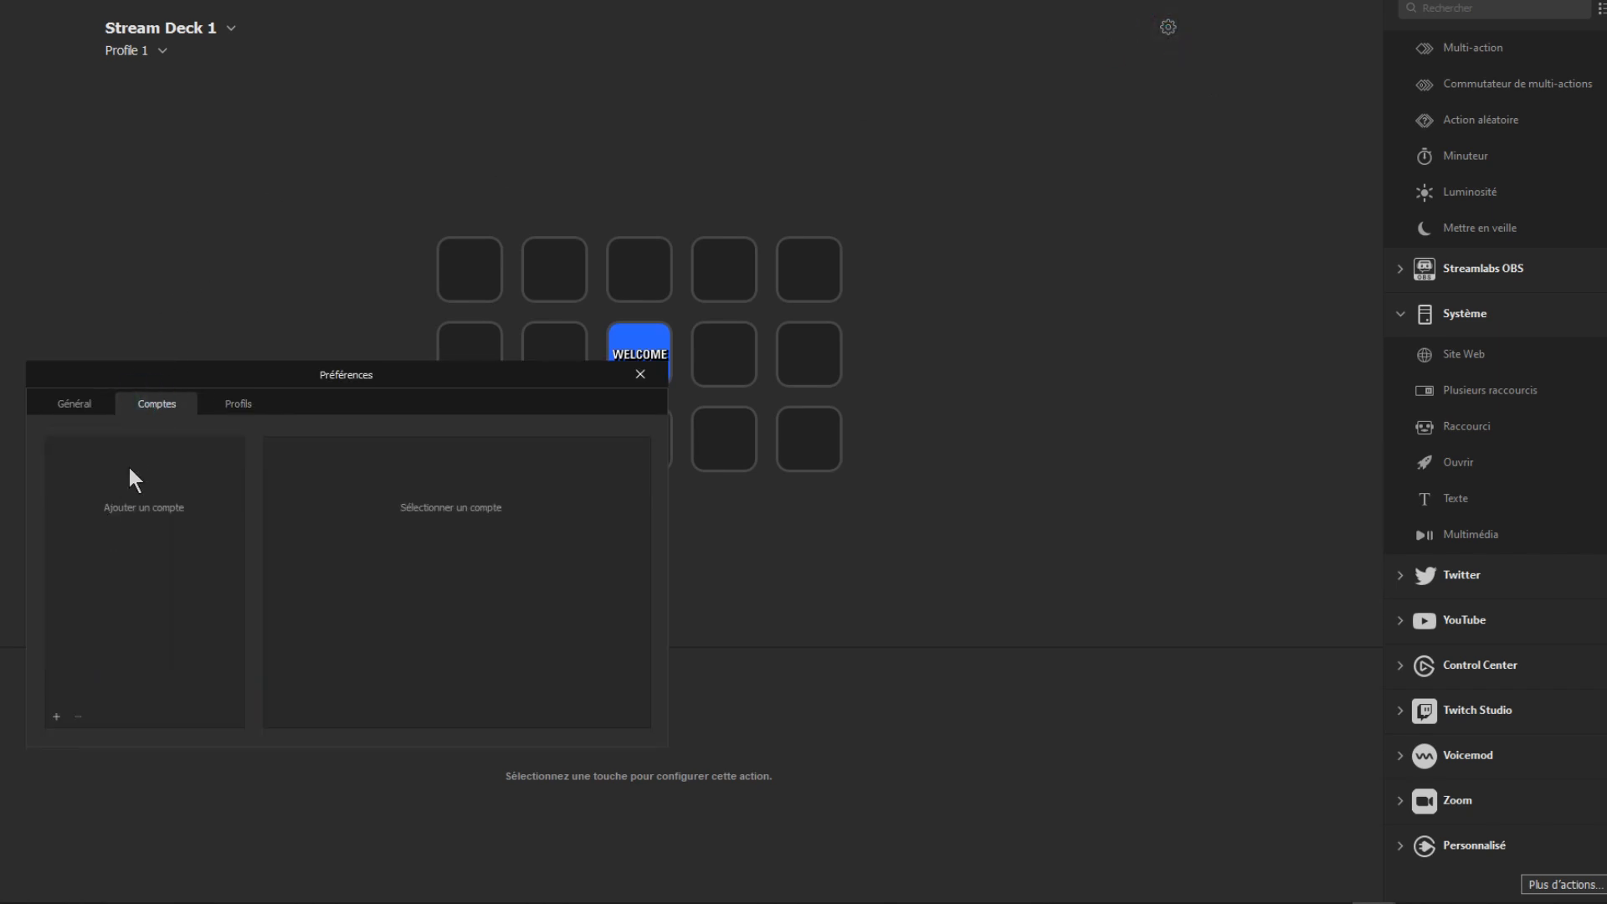
{"action": "left_click", "coordinate": [79, 402]}
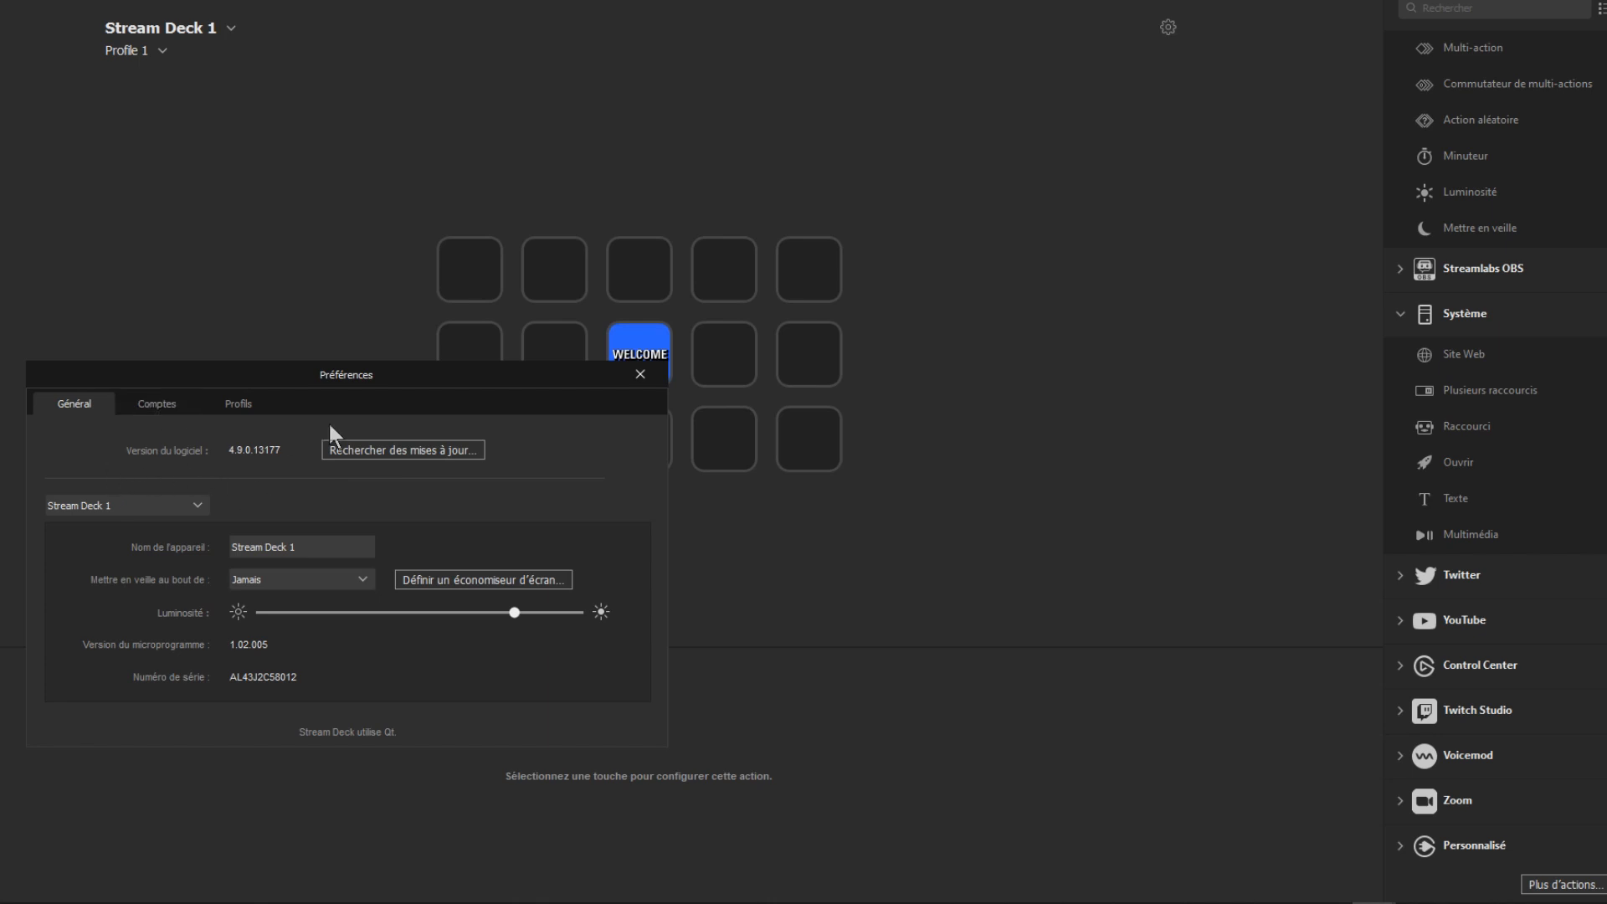
{"action": "left_click", "coordinate": [639, 377]}
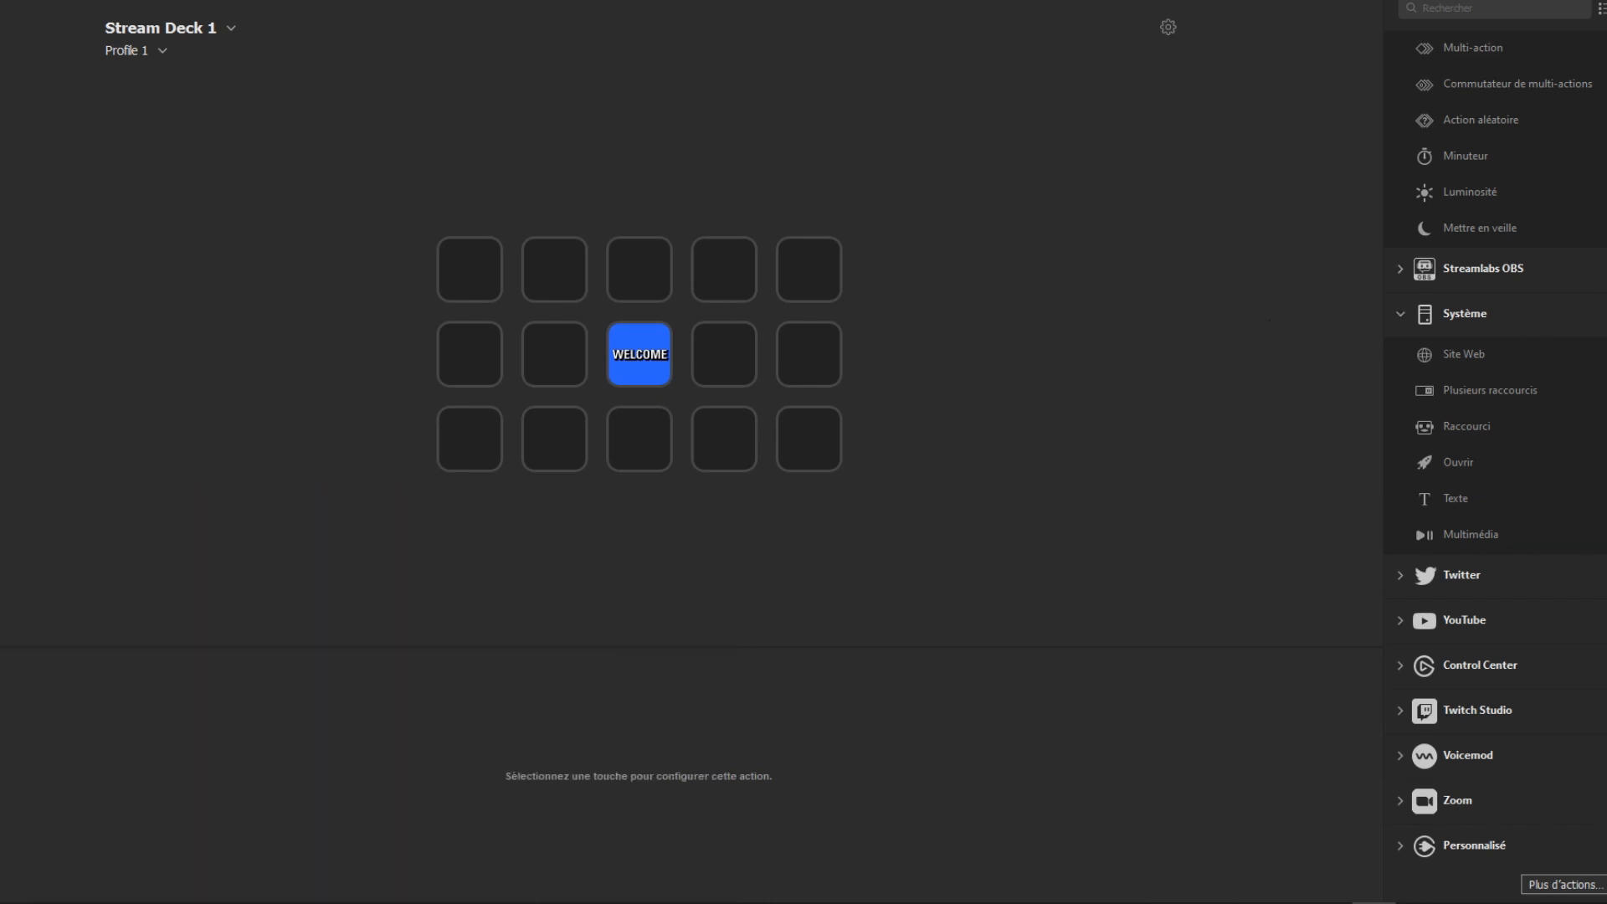
Step: Assign a Créer un dossier action to the first key in the top row of Profile 1
{"action": "scroll", "coordinate": [1494, 451], "scroll_direction": "up", "scroll_amount": 3}
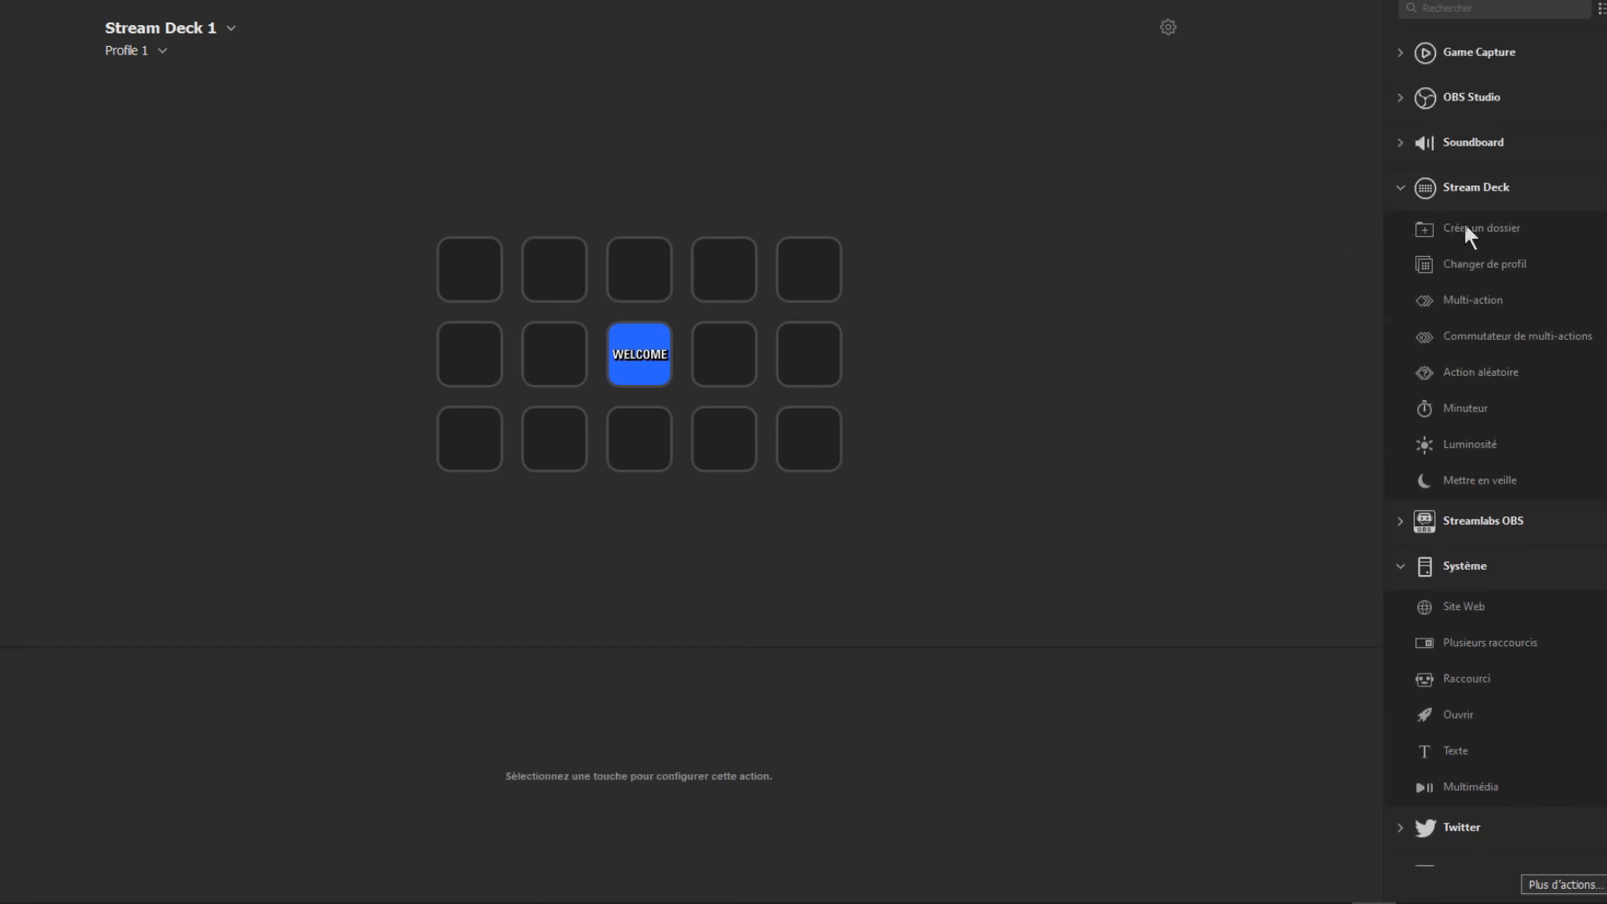
{"action": "left_click_drag", "start_coordinate": [1462, 219], "coordinate": [473, 270]}
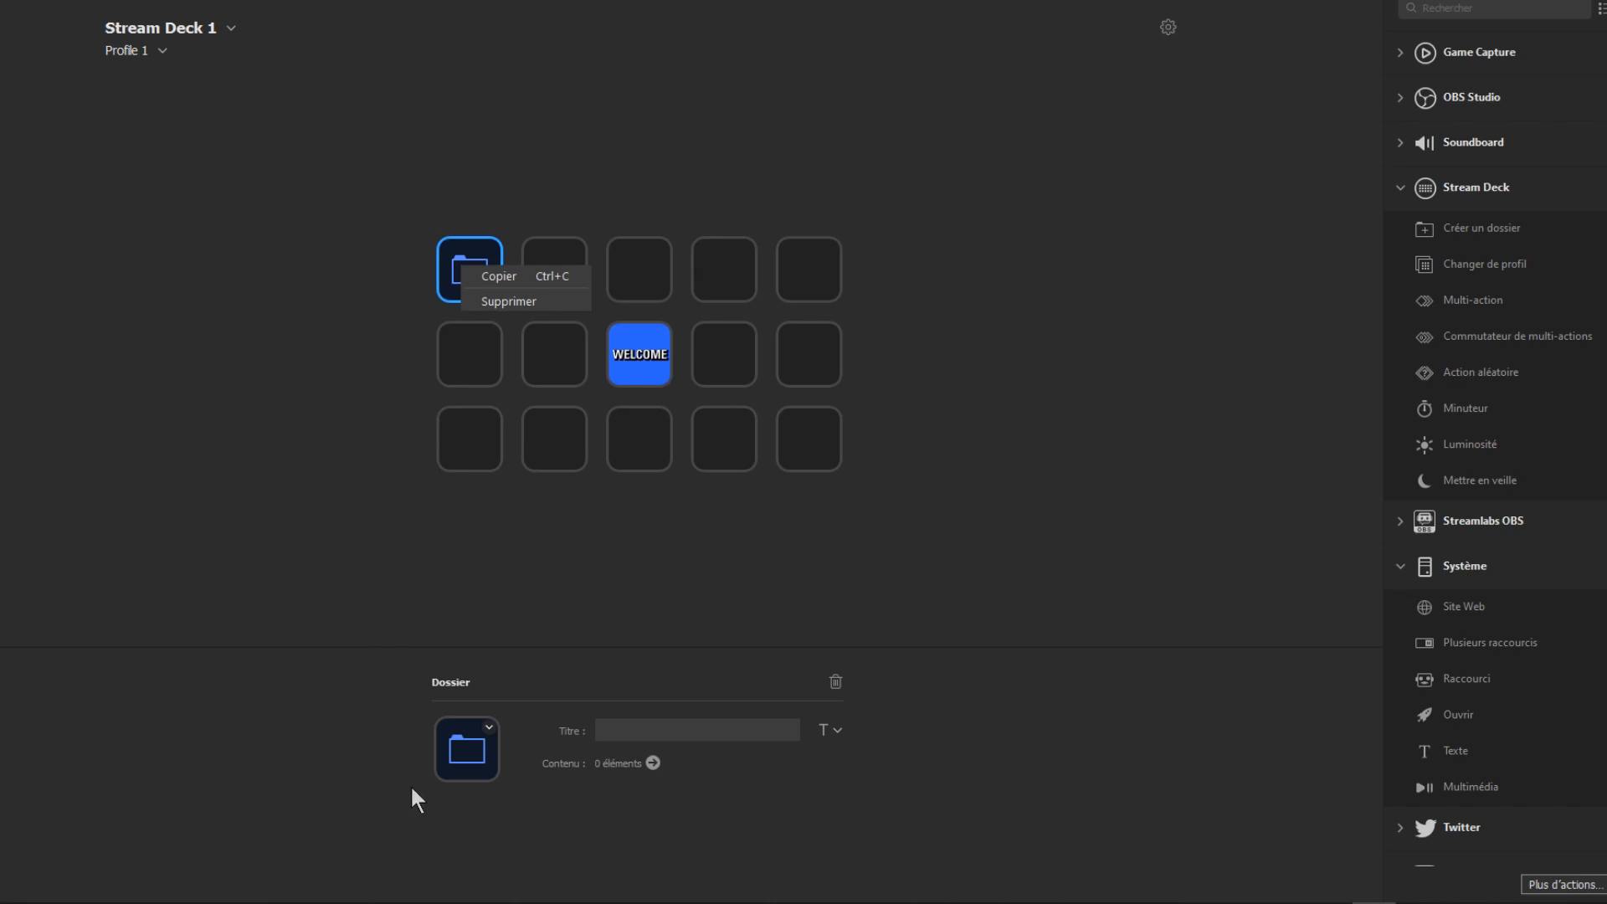
Step: View the online Key Creator for the folder key's icon and open the key's title formatting options
{"action": "left_click", "coordinate": [489, 727]}
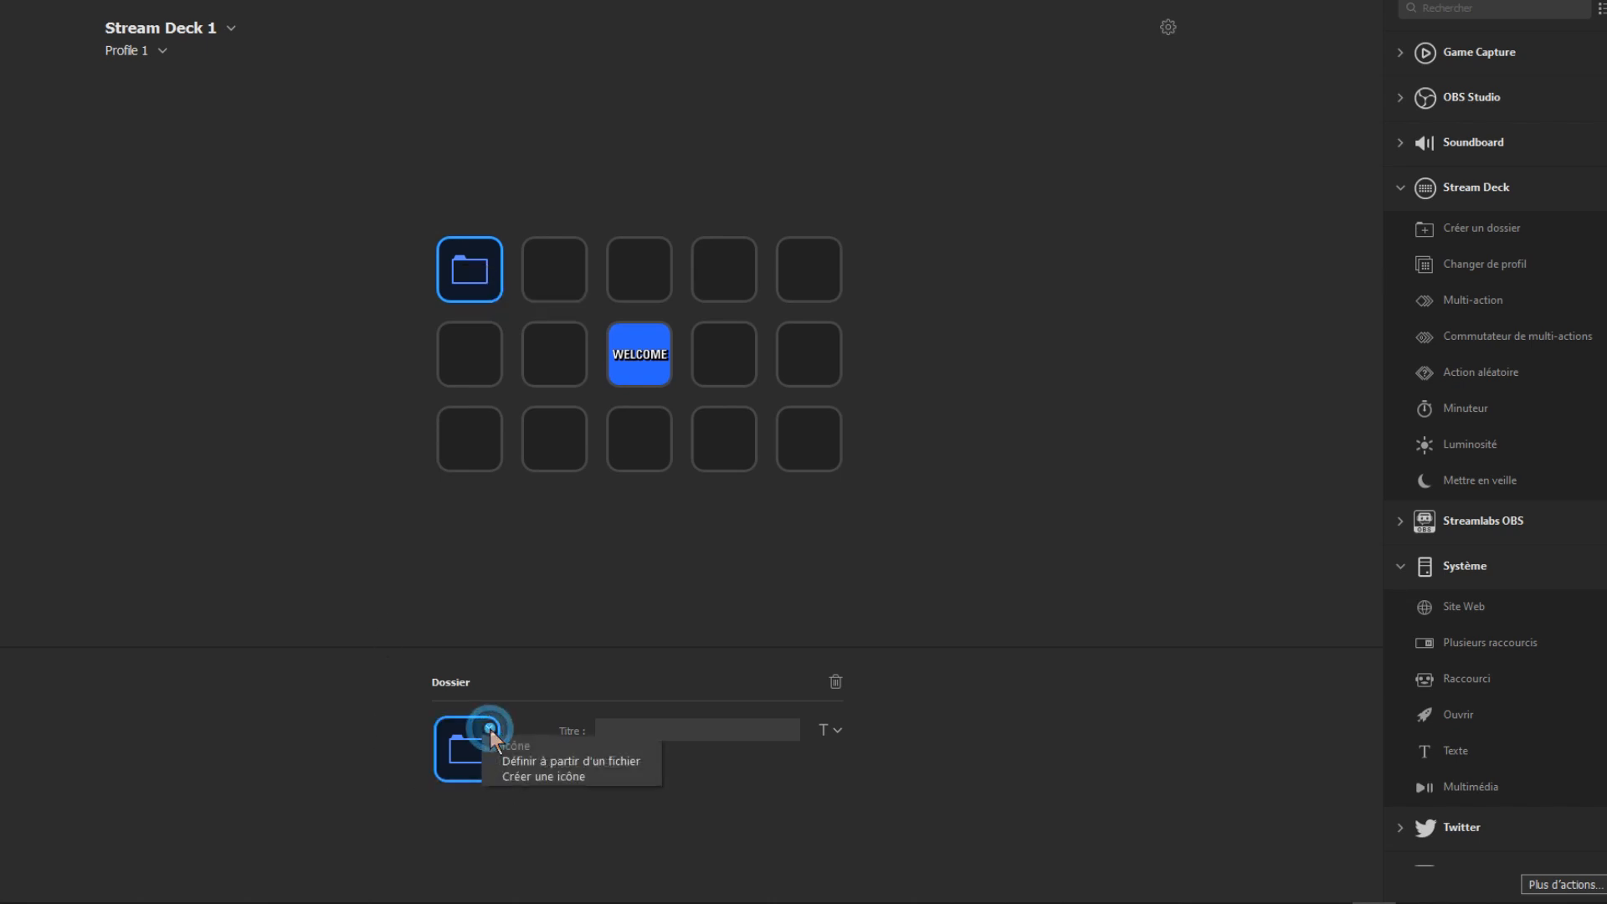
{"action": "left_click", "coordinate": [544, 777]}
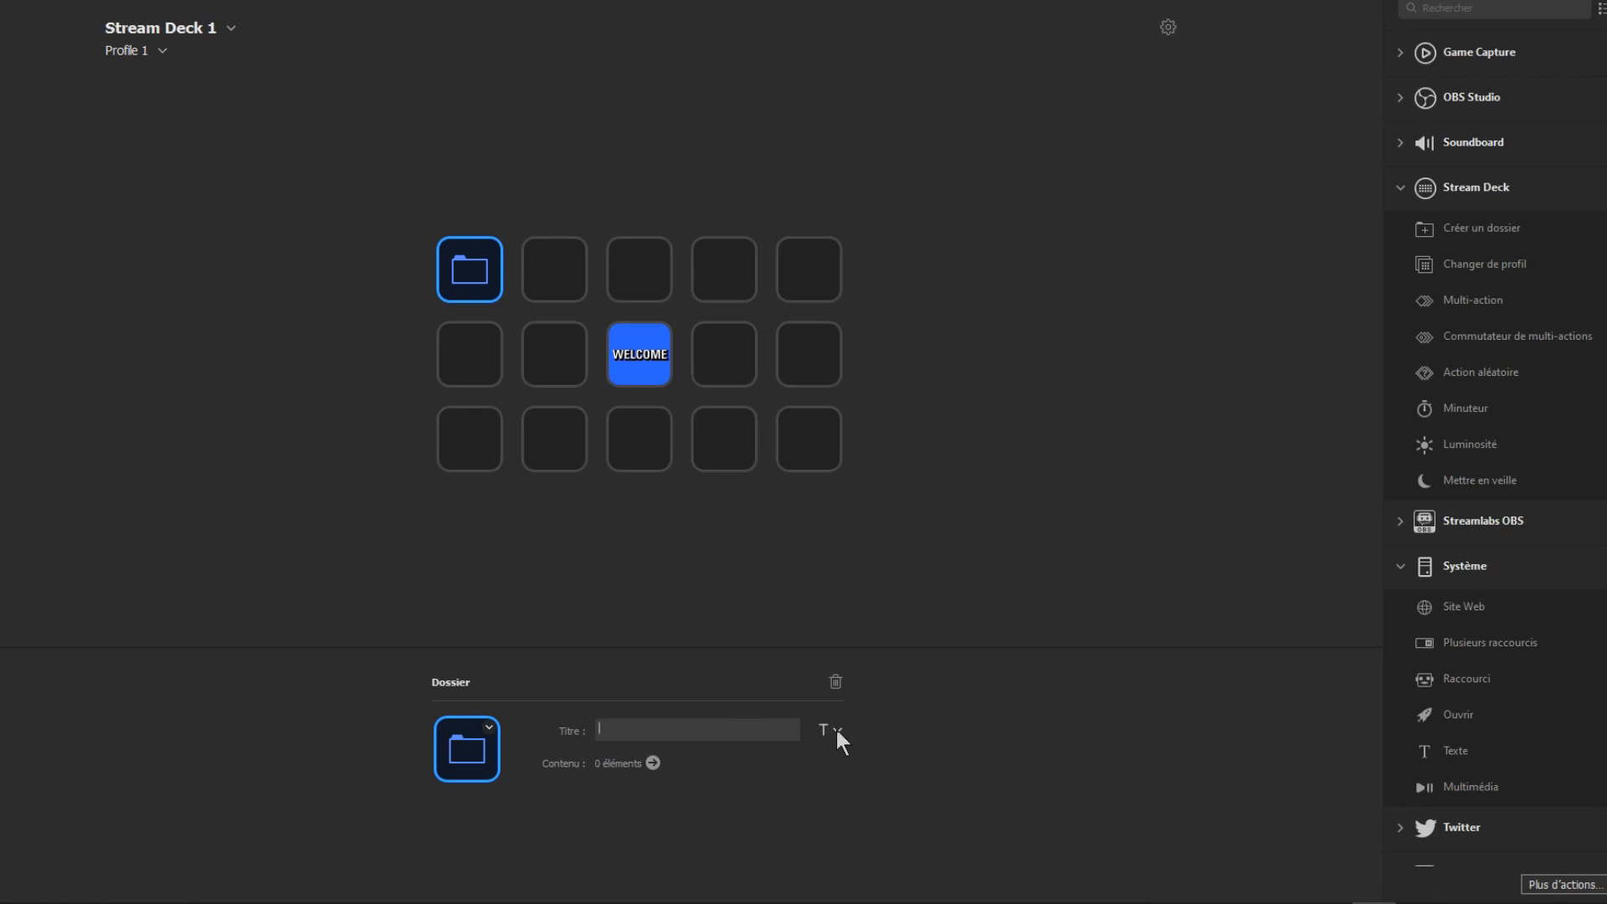
{"action": "left_click", "coordinate": [835, 730]}
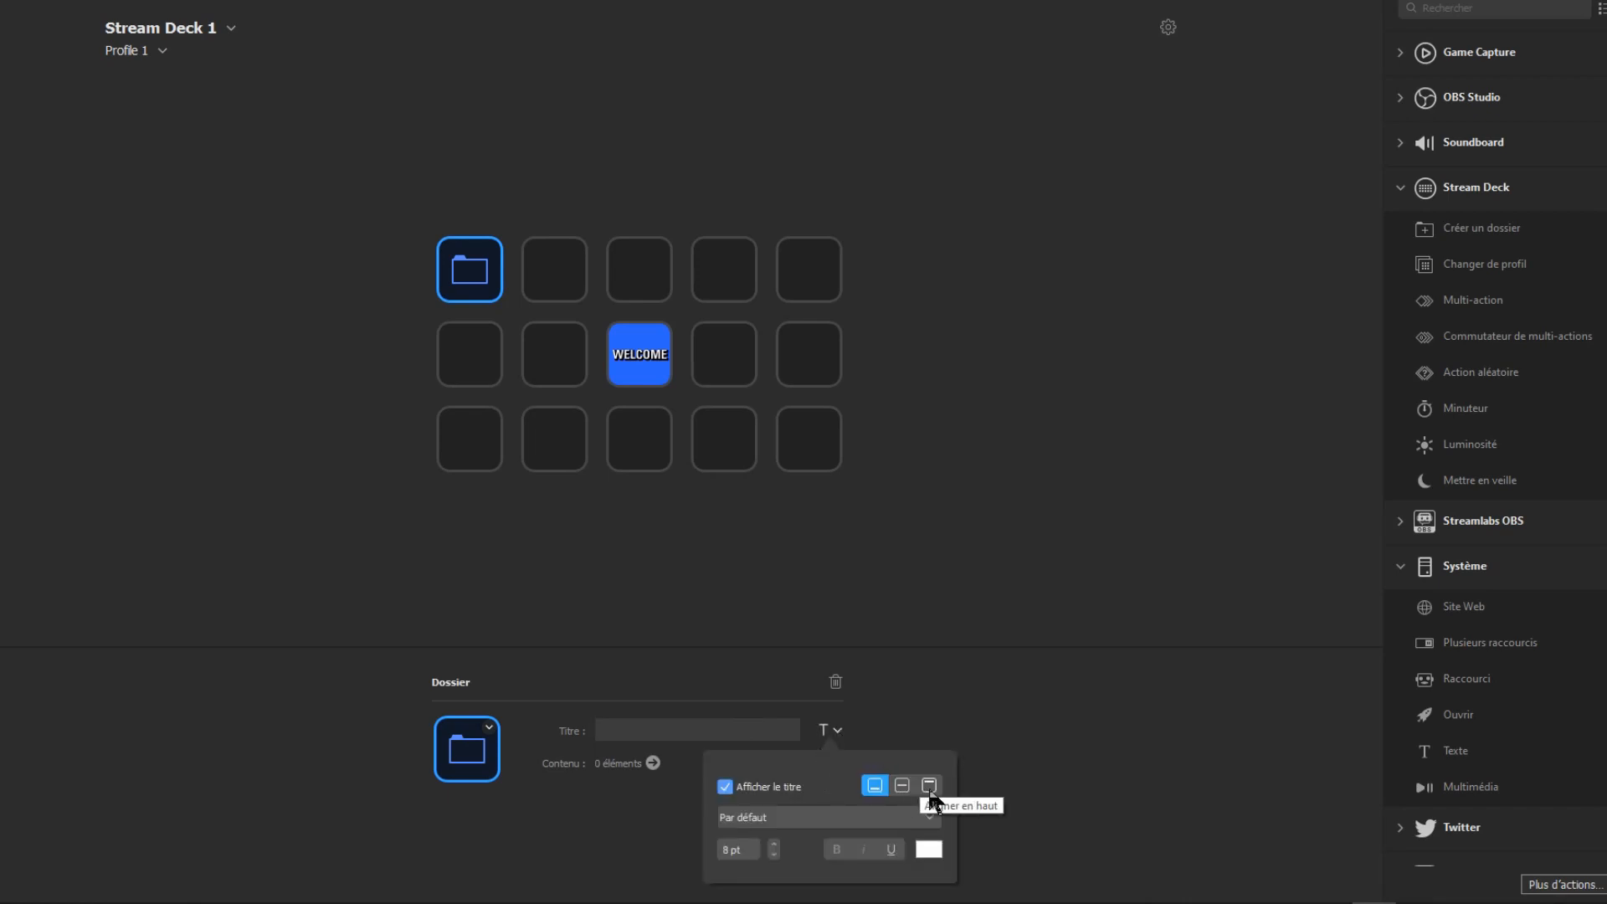
Step: Review the fonts available for the folder key's title and close the title formatting options
{"action": "left_click", "coordinate": [813, 823]}
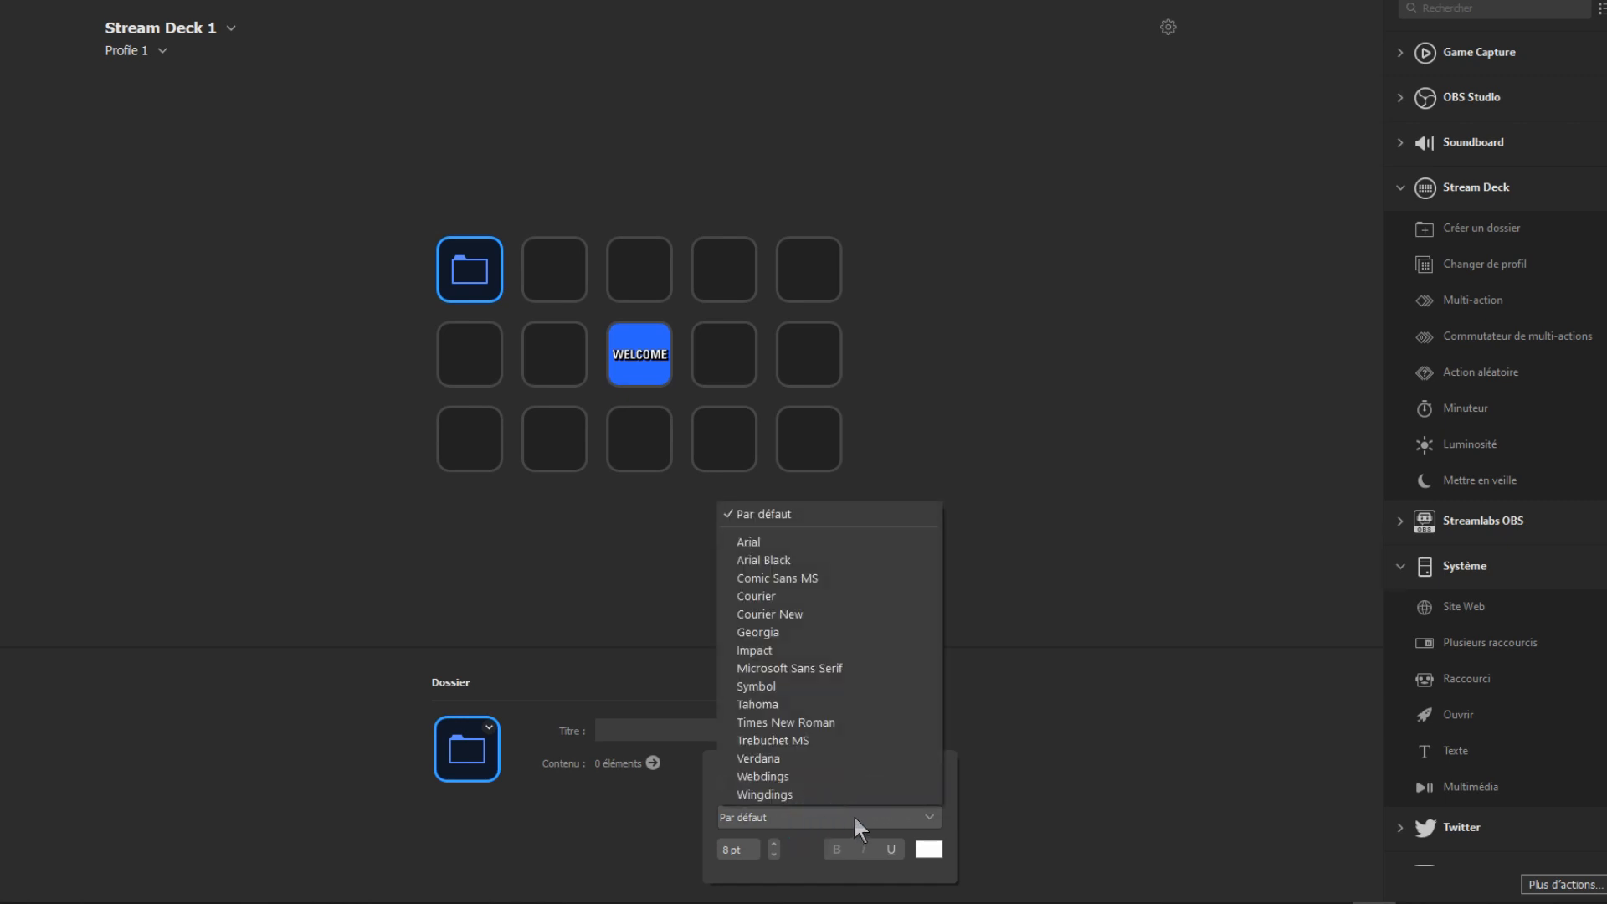
{"action": "left_click", "coordinate": [852, 815]}
{"action": "left_click", "coordinate": [1028, 601]}
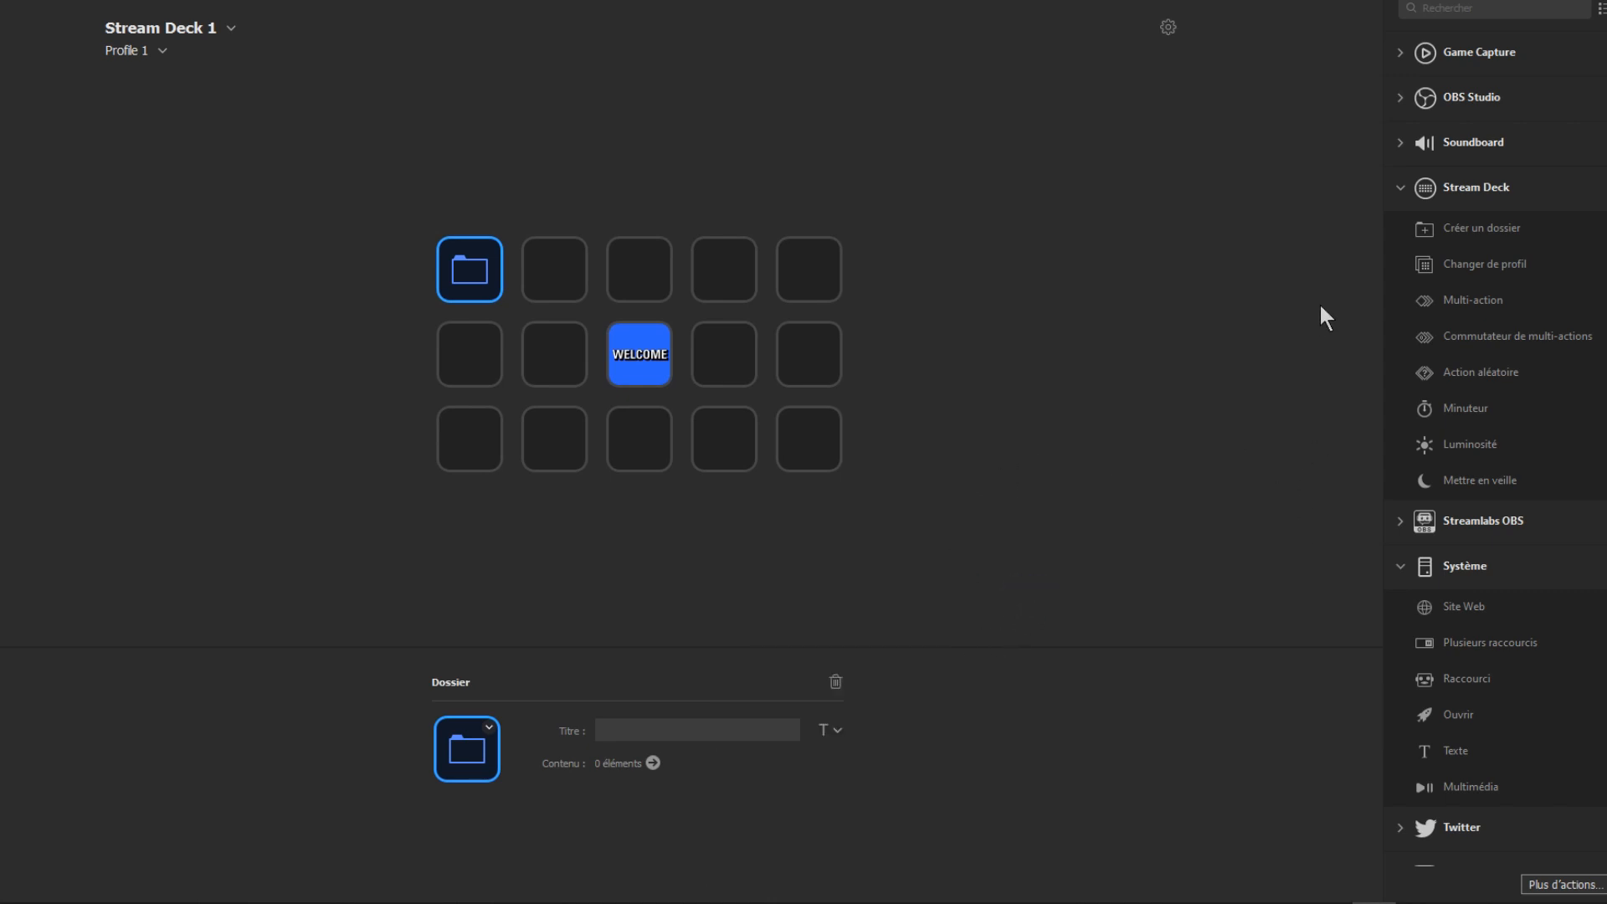
Step: Assign a Raccourci action to the first key in the middle row and start capturing its shortcut
{"action": "scroll", "coordinate": [1548, 402], "scroll_direction": "down", "scroll_amount": 3}
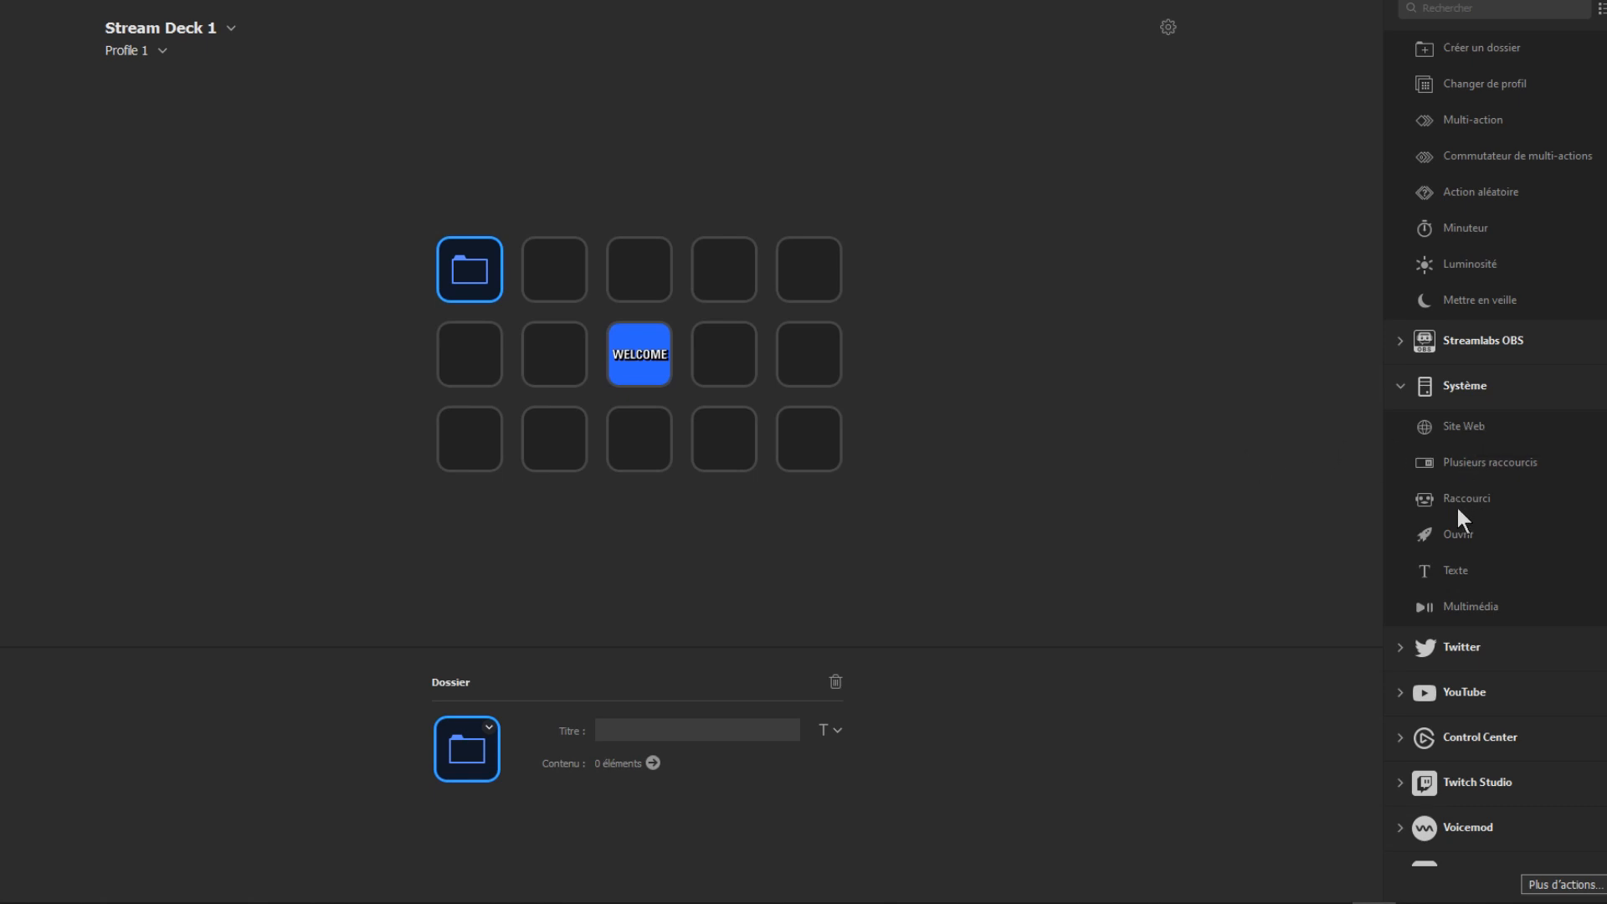
{"action": "left_click_drag", "start_coordinate": [1455, 496], "coordinate": [475, 354]}
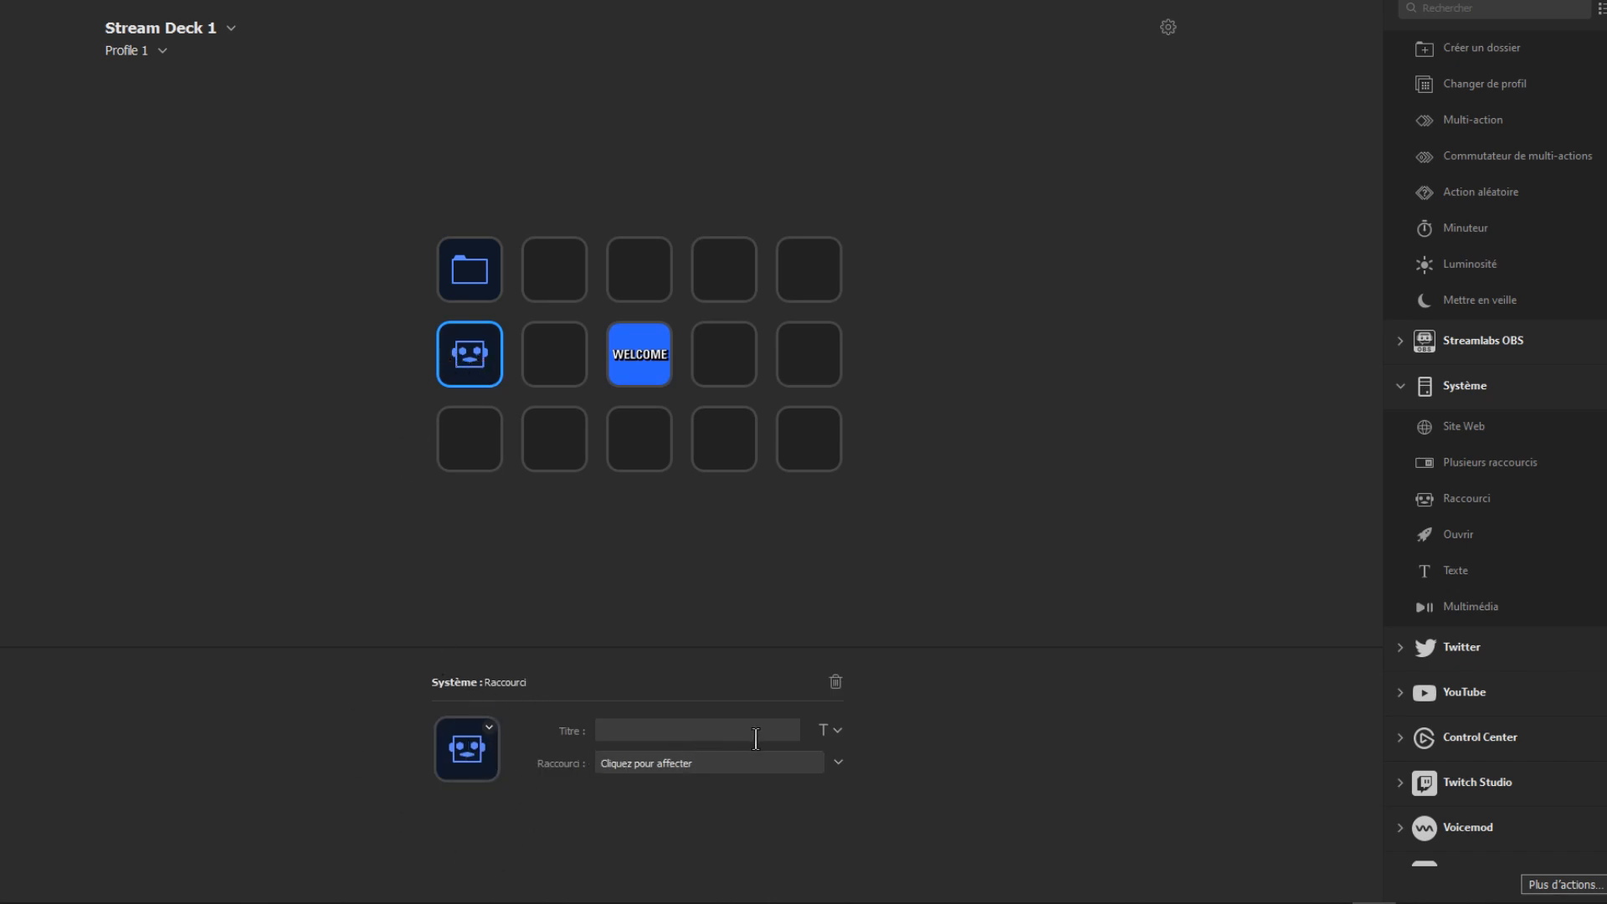
{"action": "left_click", "coordinate": [694, 764]}
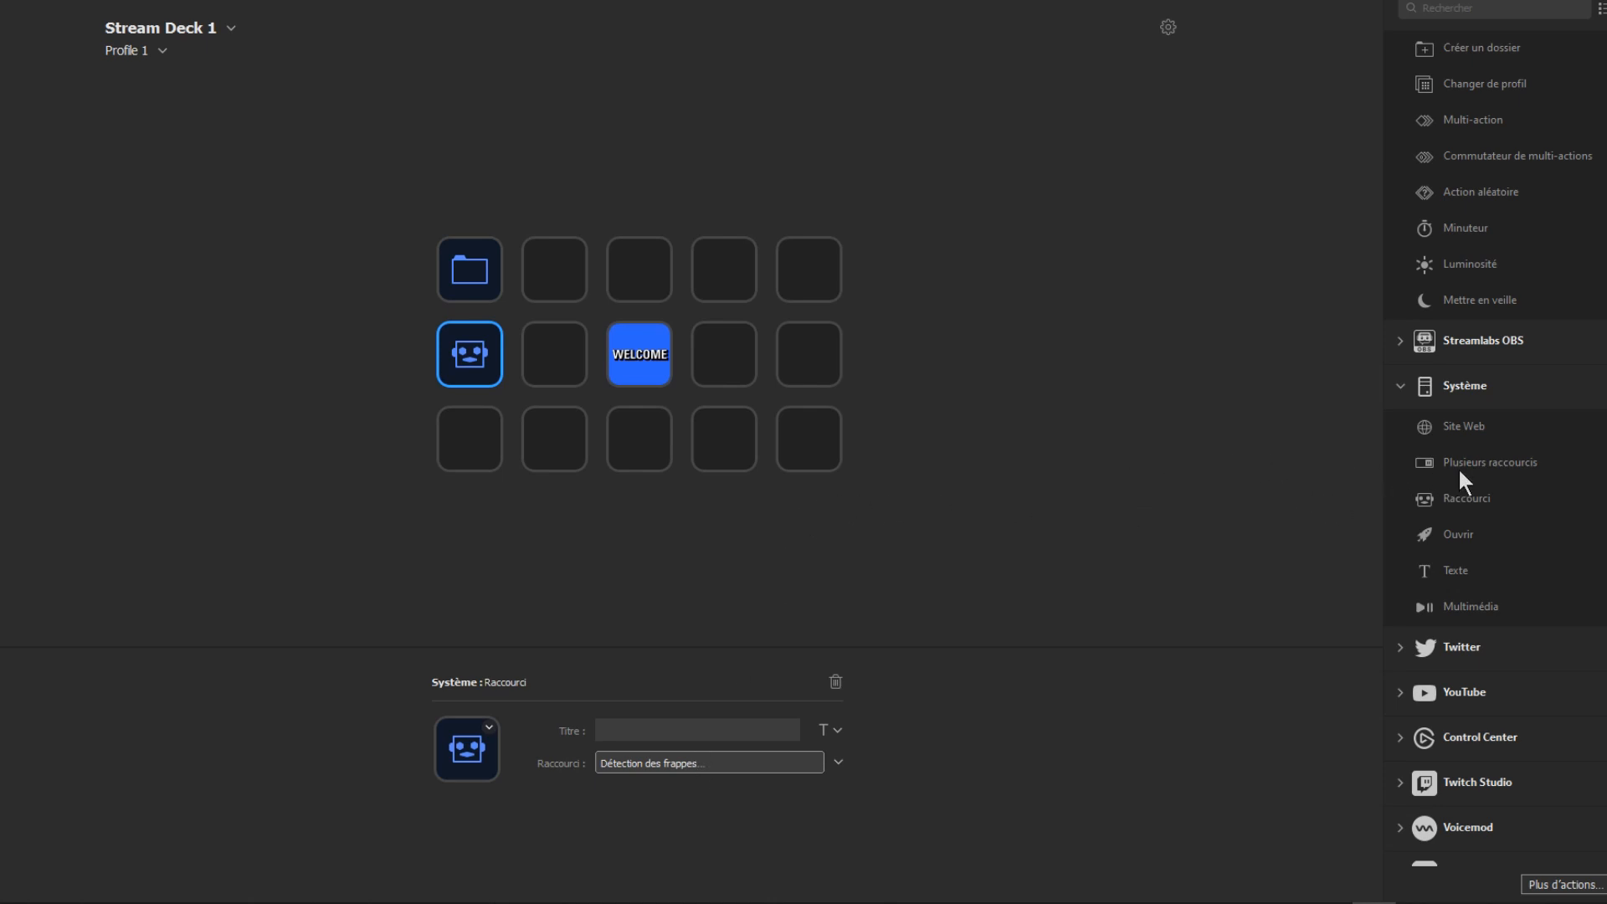
Step: Assign a Plusieurs raccourcis action to the first key in the bottom row and show its first state
{"action": "left_click_drag", "start_coordinate": [1458, 467], "coordinate": [445, 438]}
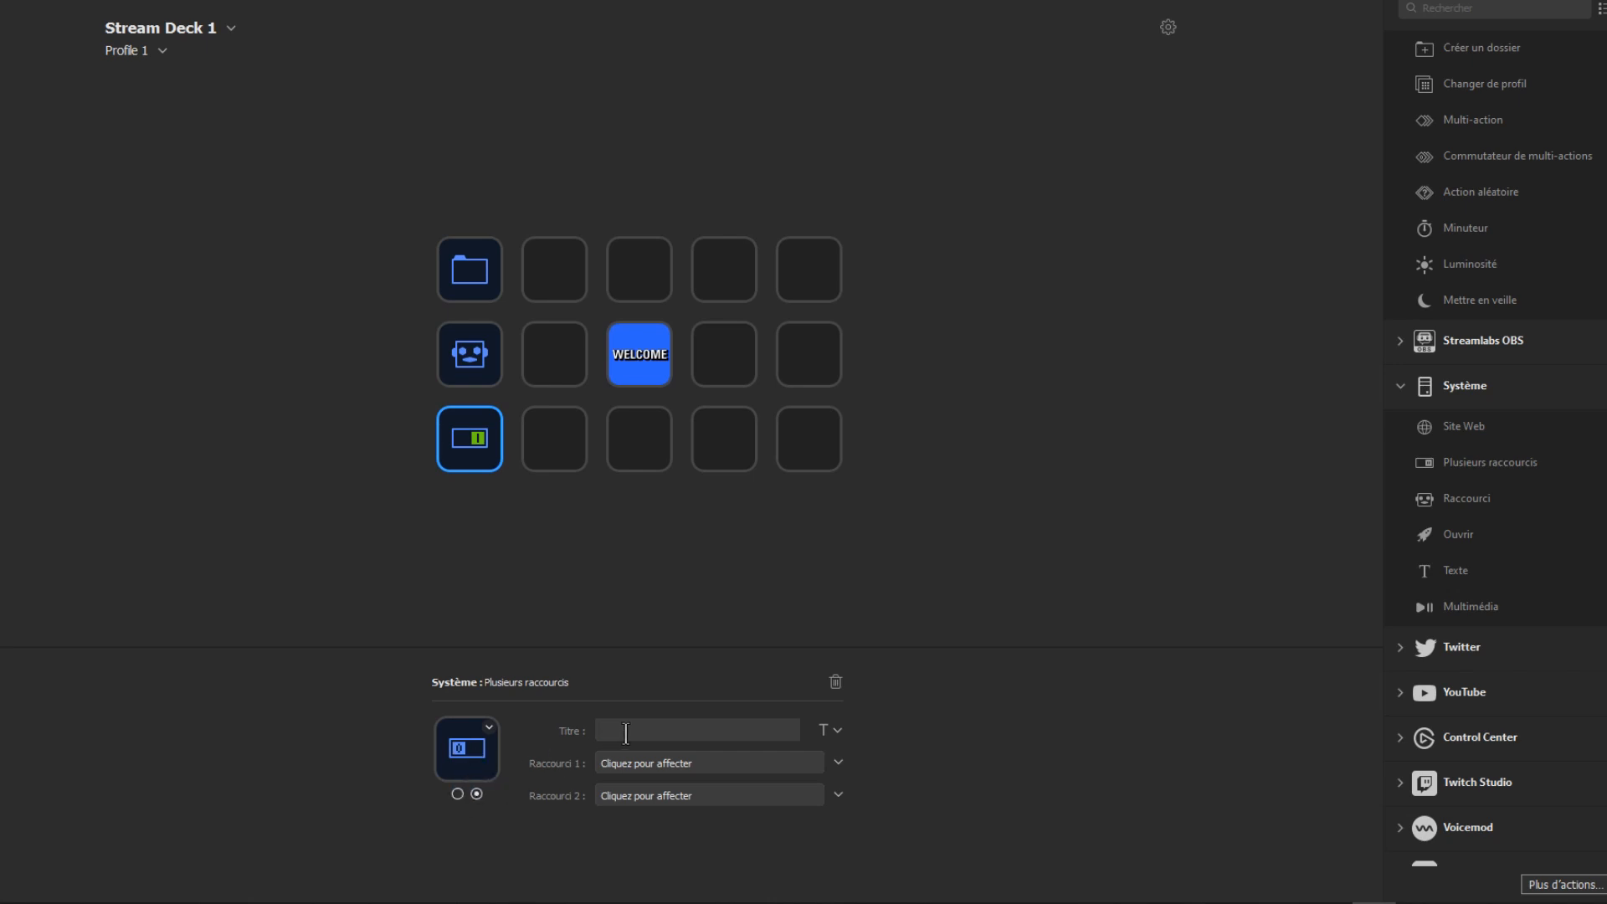
{"action": "left_click", "coordinate": [457, 793]}
Step: Browse the catalogue of additional installable actions and close it
{"action": "scroll", "coordinate": [1493, 452], "scroll_direction": "down", "scroll_amount": 2}
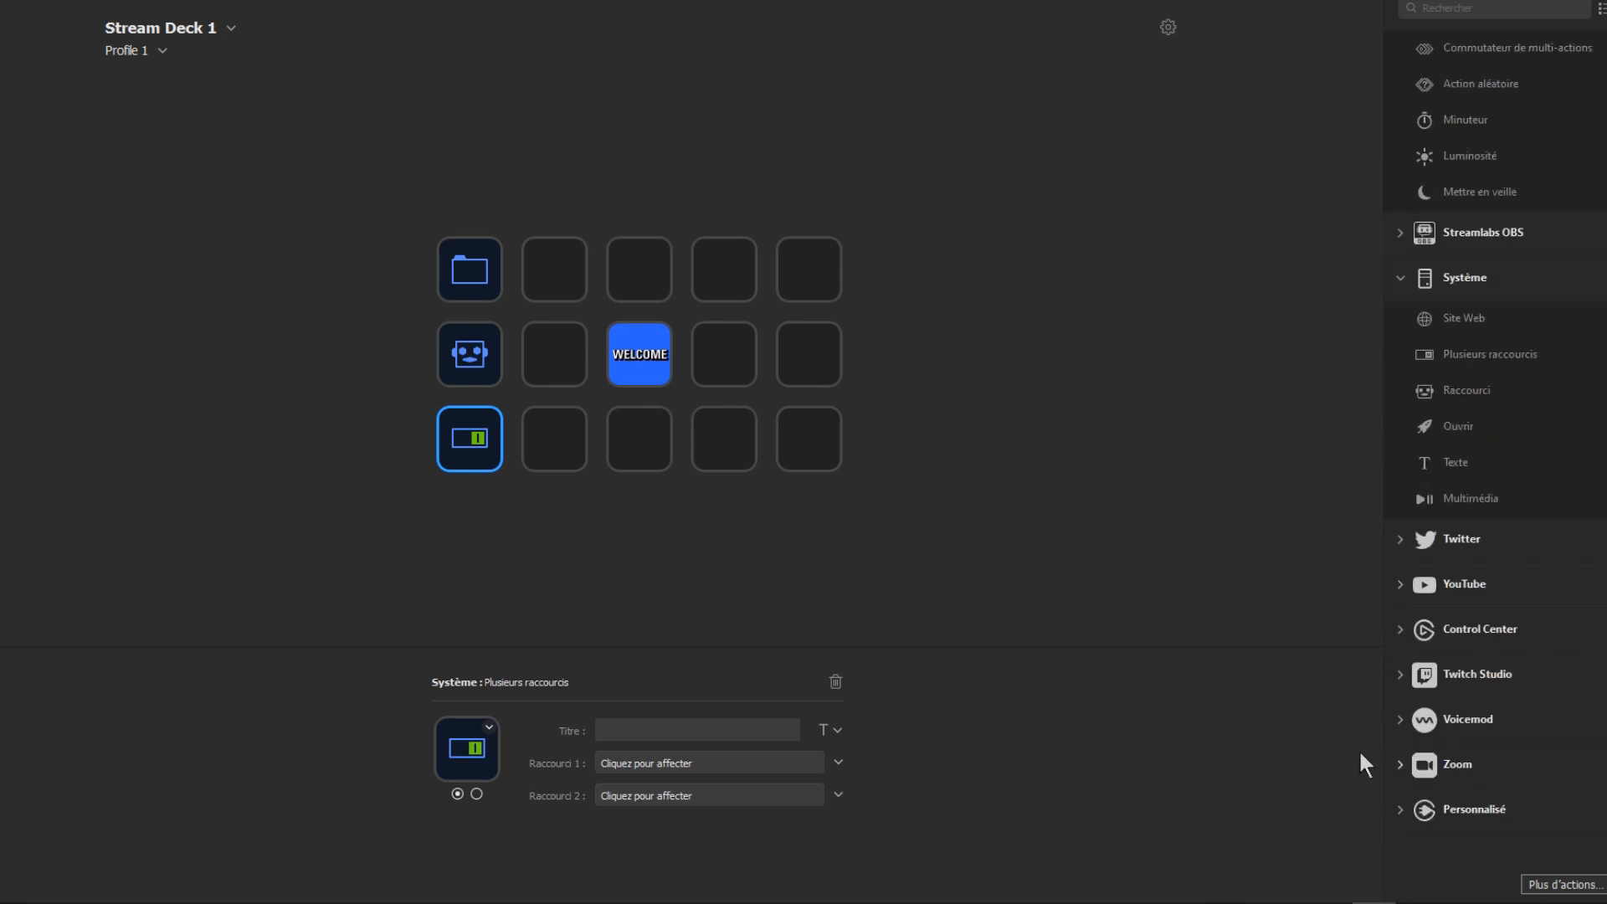
{"action": "left_click", "coordinate": [1569, 884]}
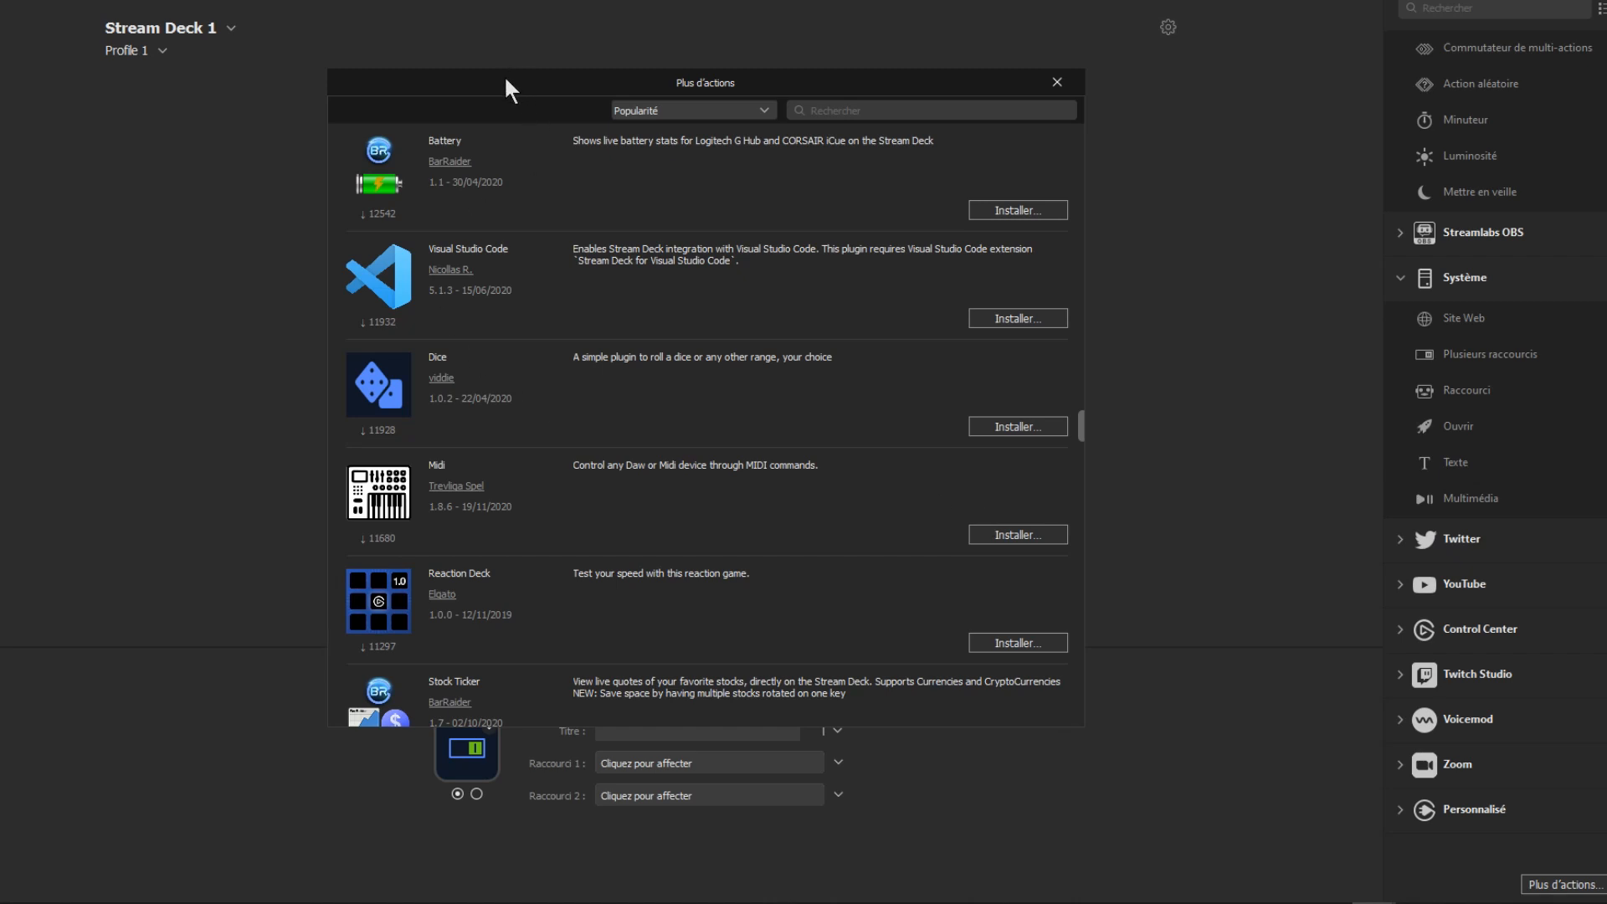
{"action": "scroll", "coordinate": [1064, 355], "scroll_direction": "down", "scroll_amount": 5}
{"action": "scroll", "coordinate": [1064, 422], "scroll_direction": "up", "scroll_amount": 5}
{"action": "left_click", "coordinate": [1056, 82]}
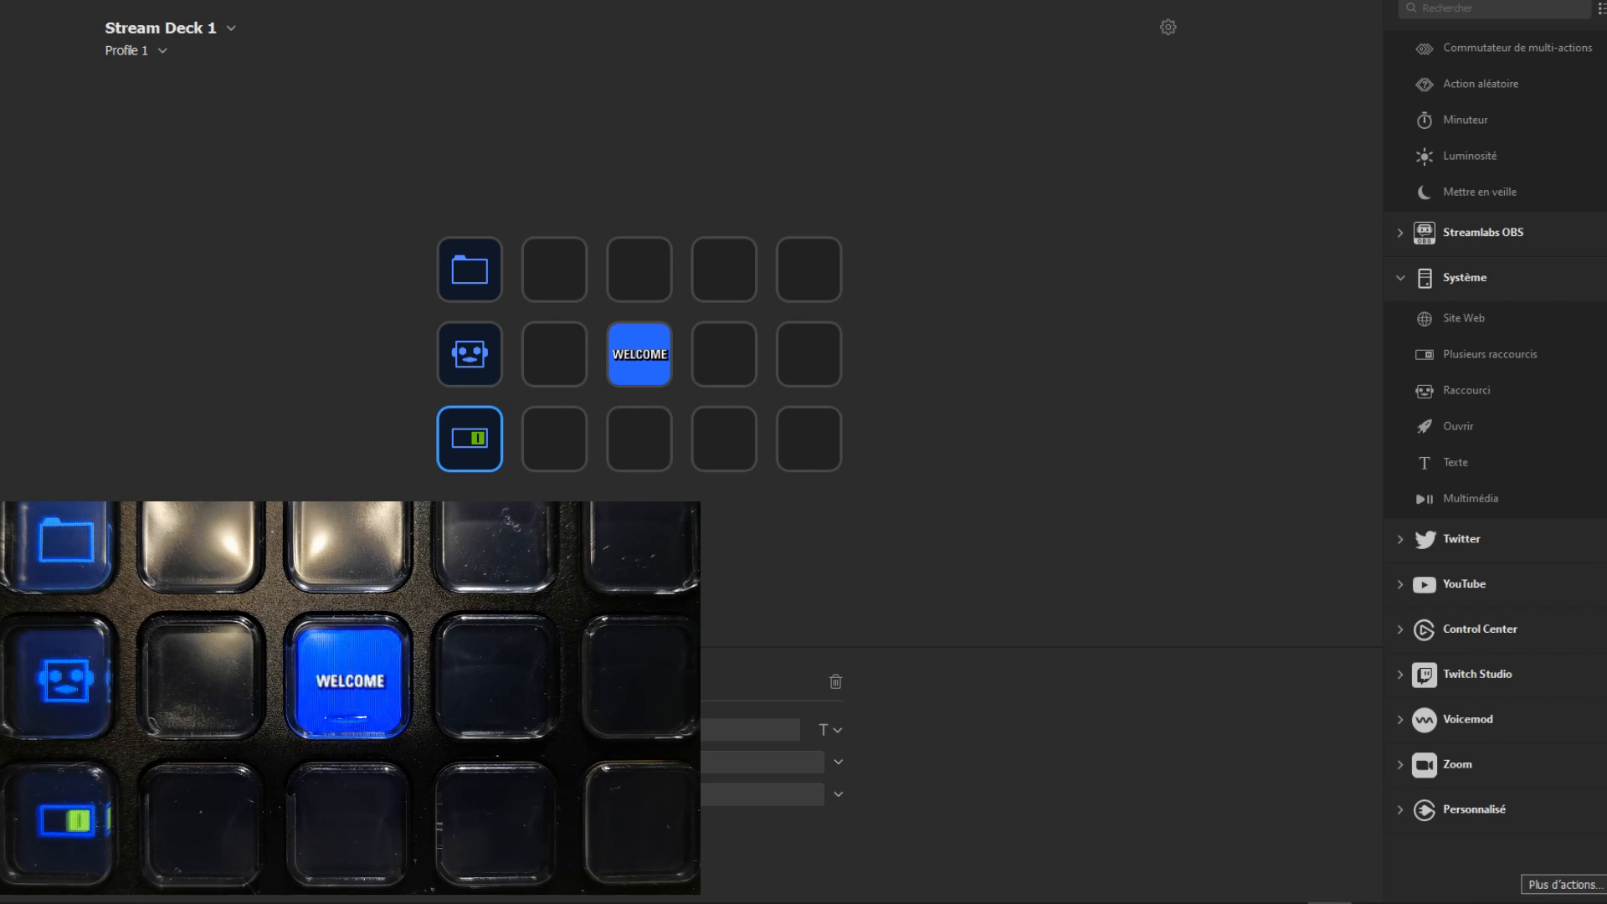
Step: Enter the folder on the first top-row key, return to the main page and reopen the folder
{"action": "double_click", "coordinate": [475, 269]}
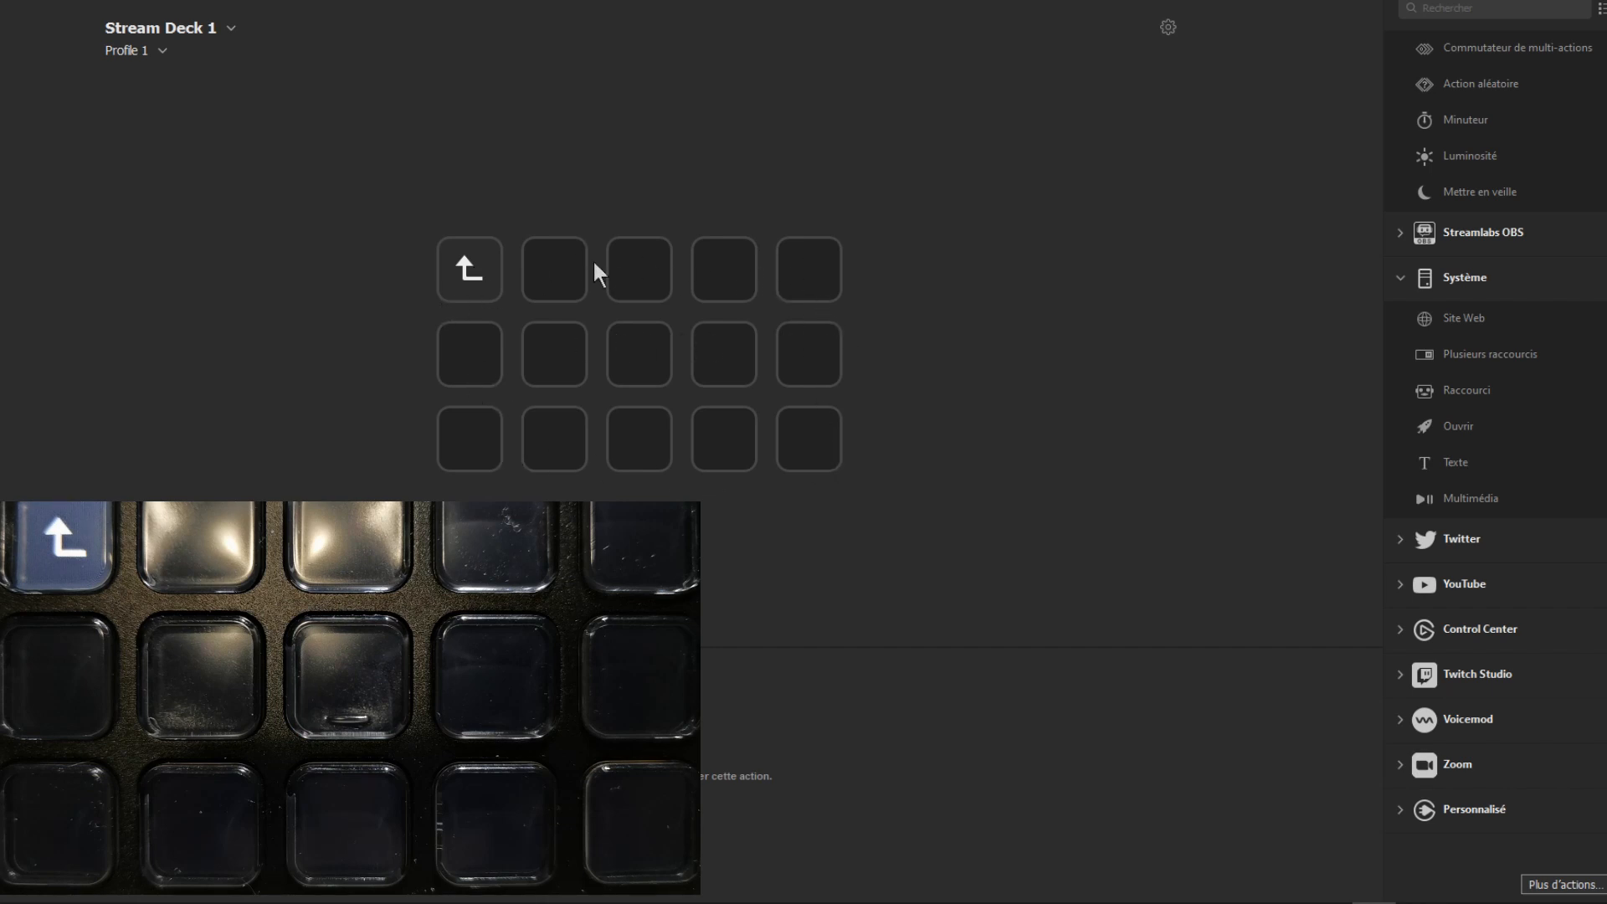
{"action": "double_click", "coordinate": [471, 272]}
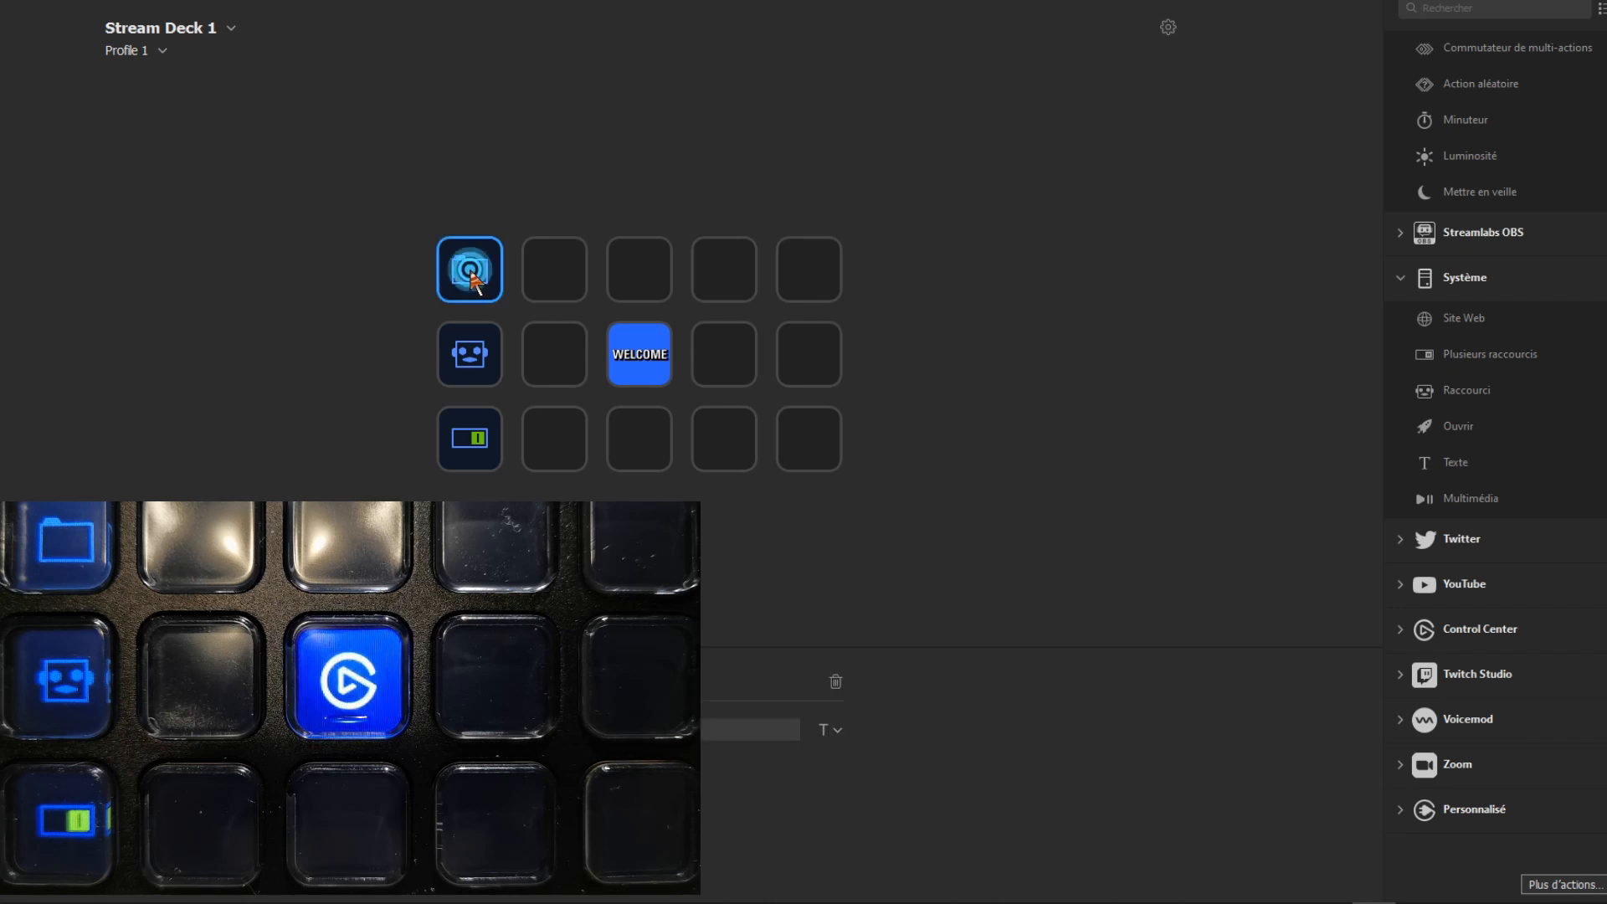
{"action": "double_click", "coordinate": [471, 272]}
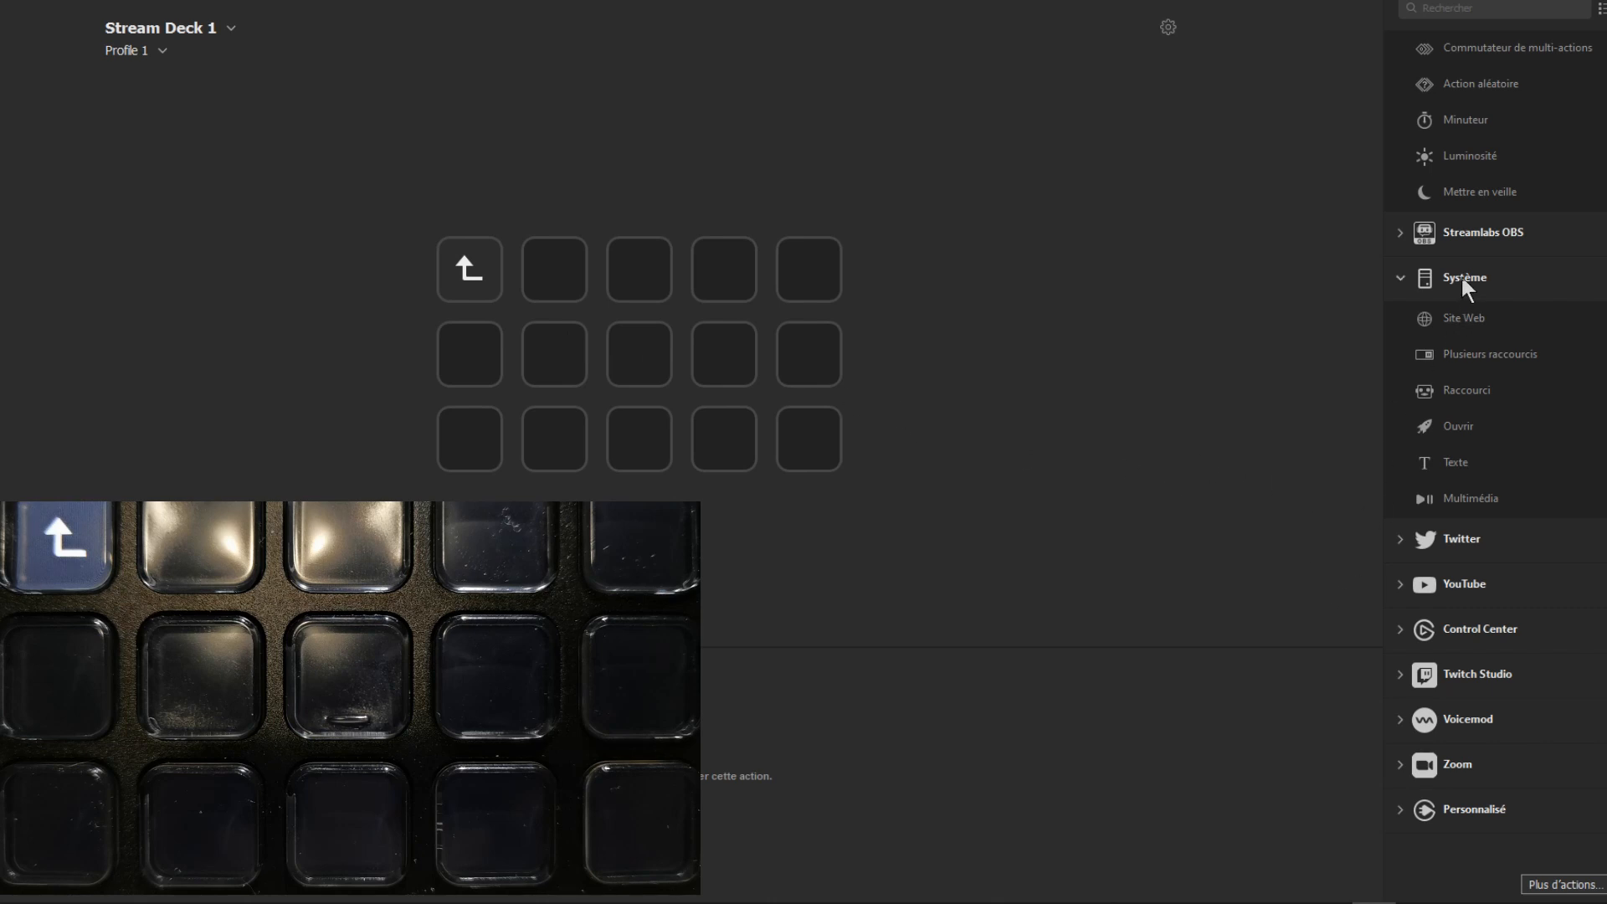
Step: Assign a Créer un dossier action to the second top-row key inside the folder and enter the nested folder
{"action": "scroll", "coordinate": [1574, 209], "scroll_direction": "up", "scroll_amount": 3}
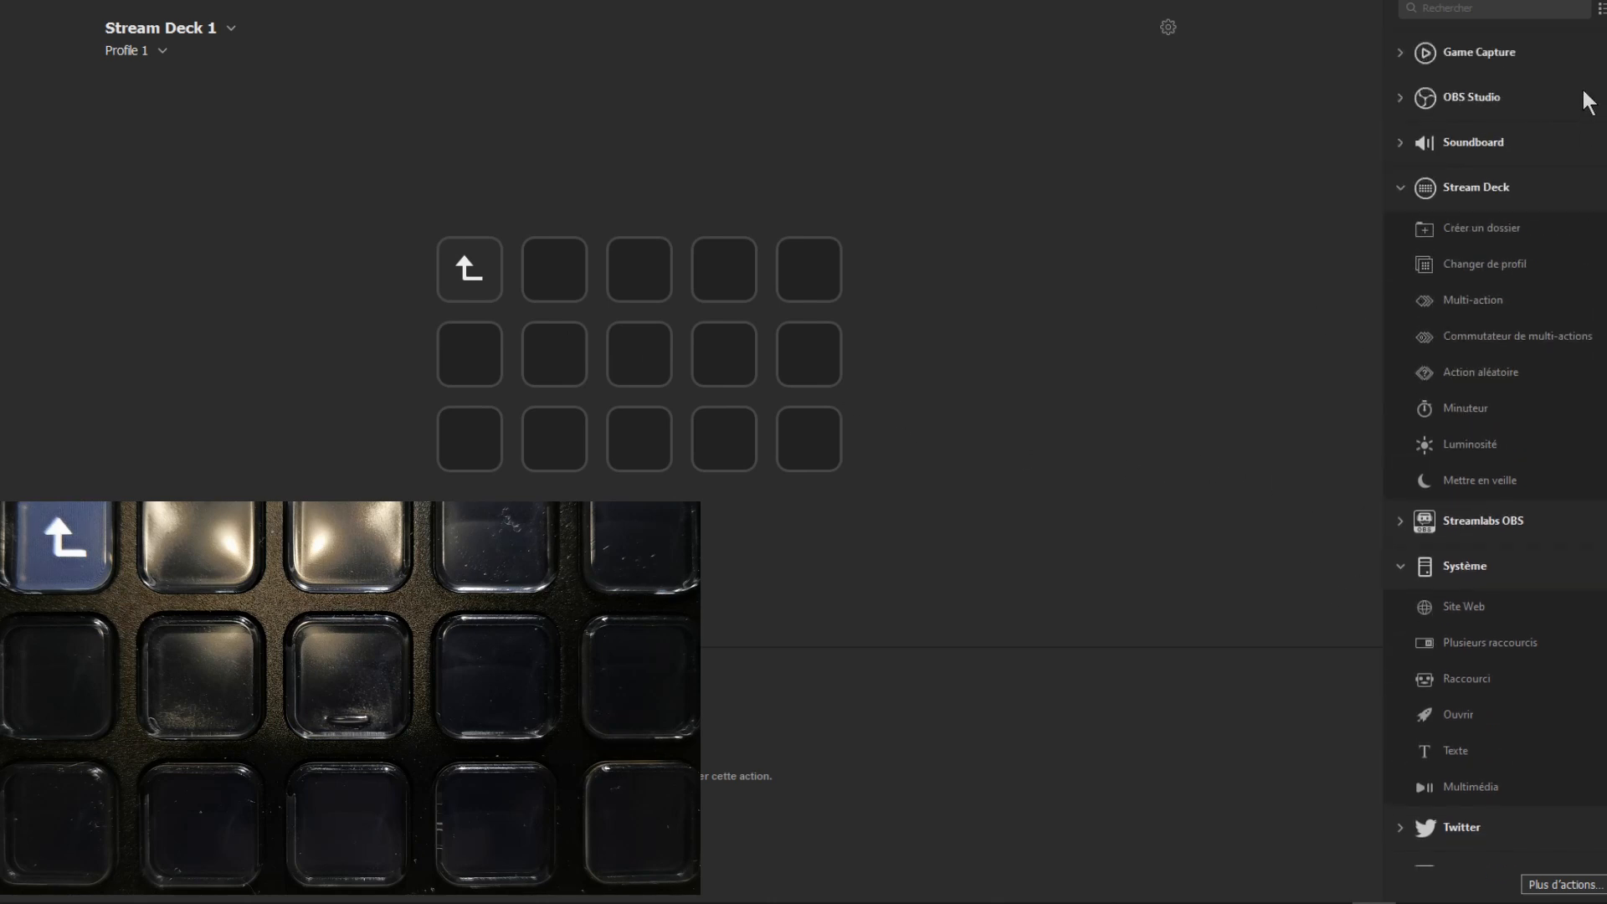
{"action": "left_click_drag", "start_coordinate": [1457, 243], "coordinate": [545, 282]}
{"action": "double_click", "coordinate": [554, 278]}
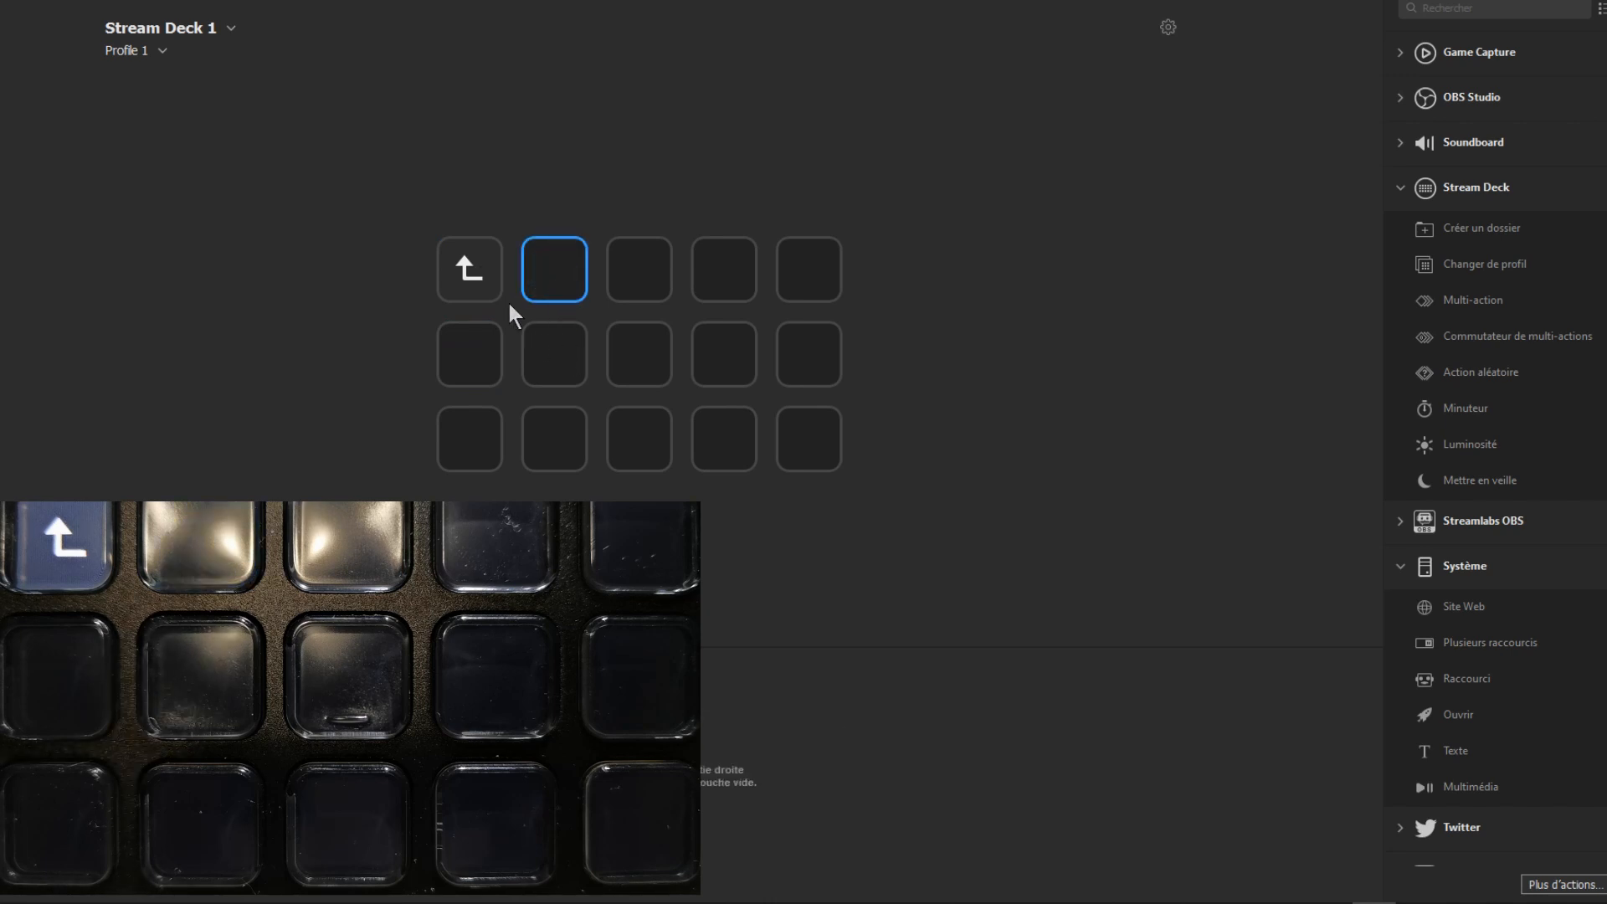
Step: Return from the nested folder through its parent to the main page of Profile 1
{"action": "left_click", "coordinate": [476, 266]}
{"action": "double_click", "coordinate": [477, 269]}
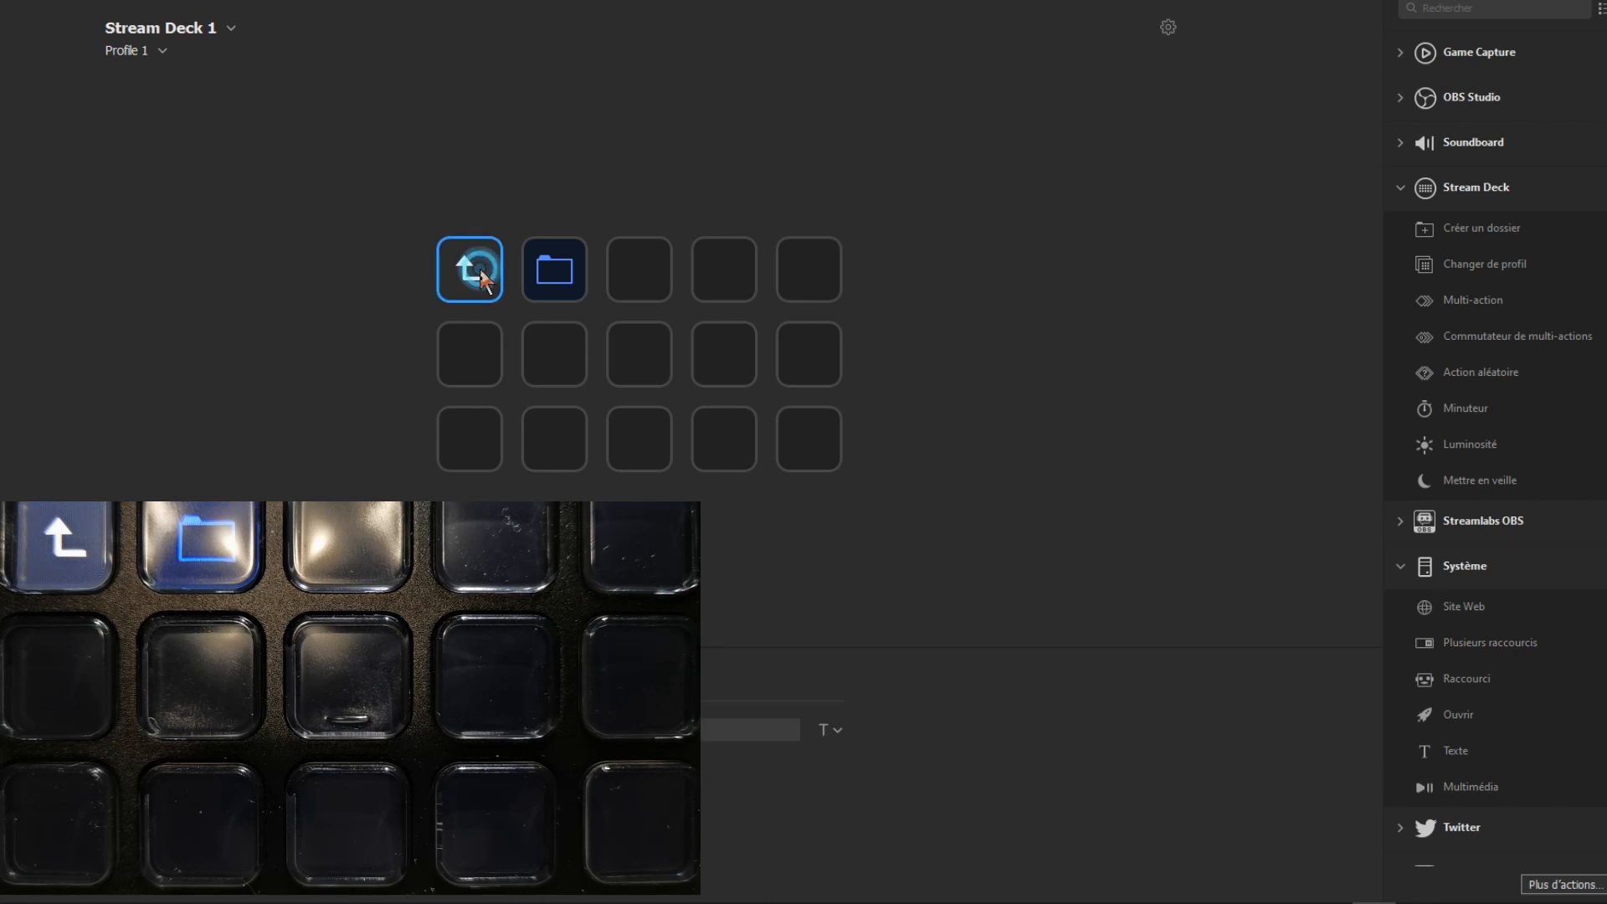
{"action": "double_click", "coordinate": [478, 270]}
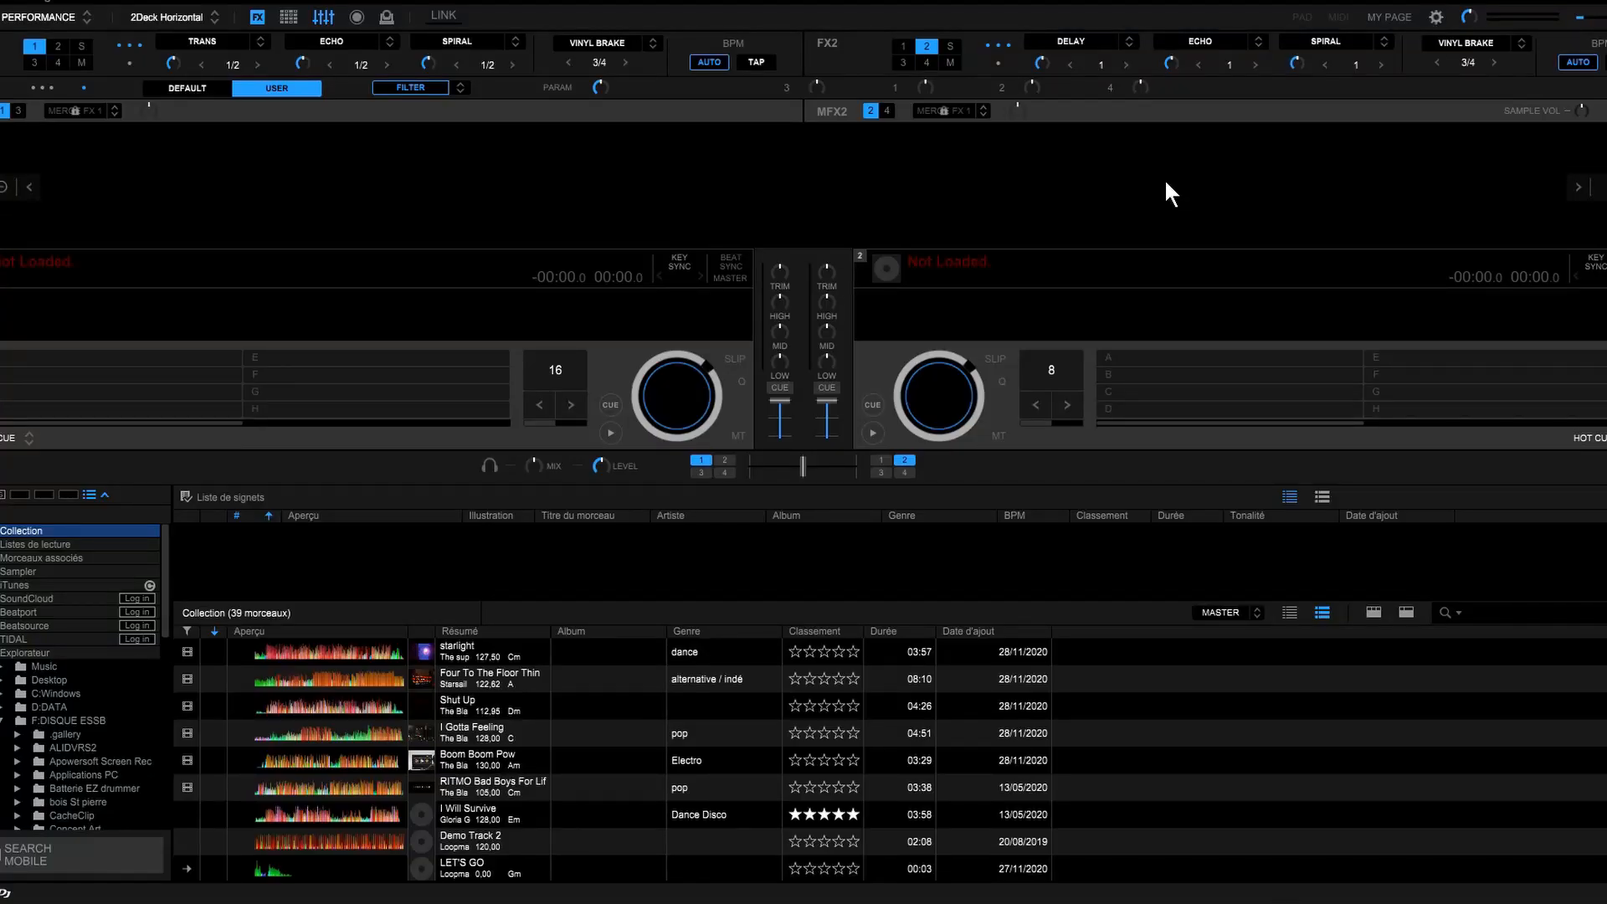
Step: Switch to rekordbox and review the Deck 1 keyboard shortcuts of Performance 1 (Preset) in the preferences
{"action": "left_click", "coordinate": [1436, 17]}
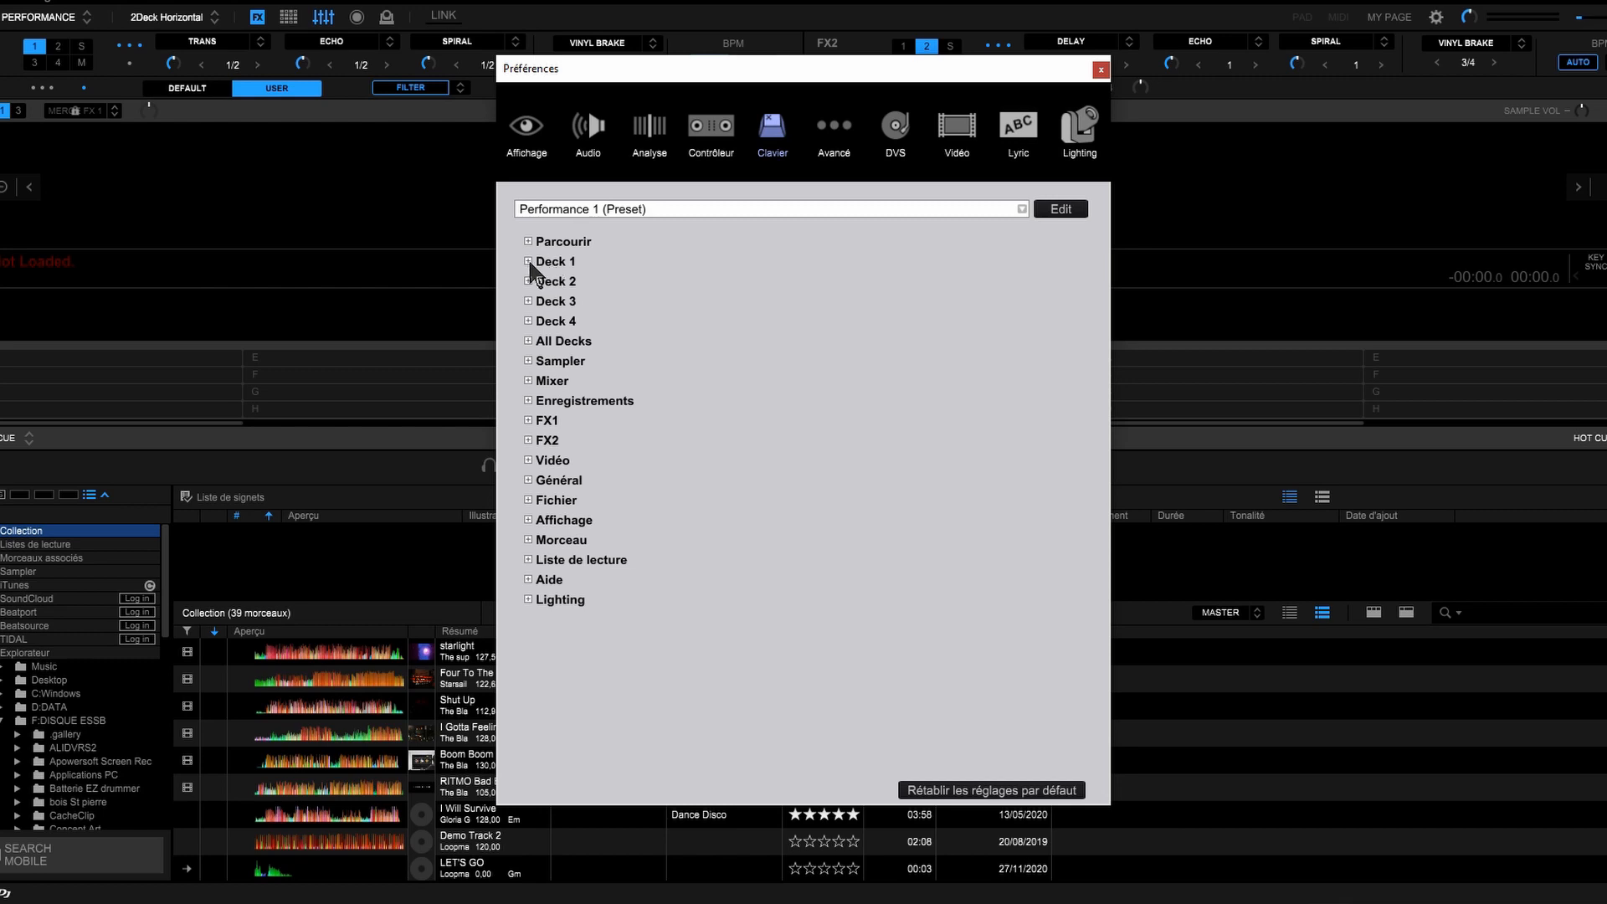
{"action": "left_click", "coordinate": [528, 262]}
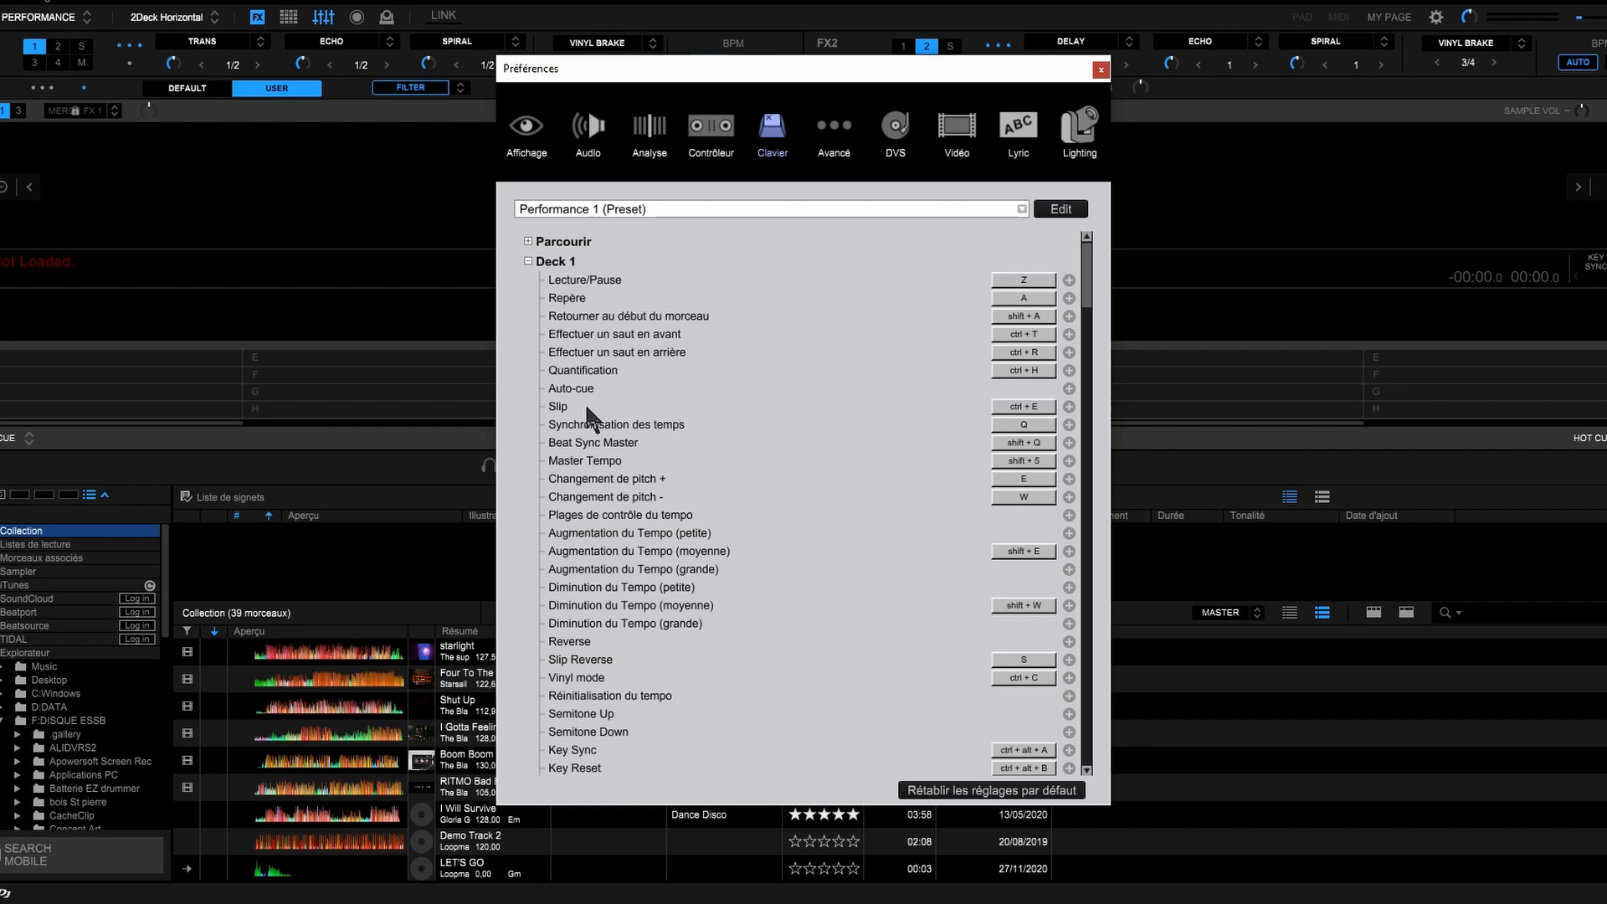
{"action": "key", "text": "Escape"}
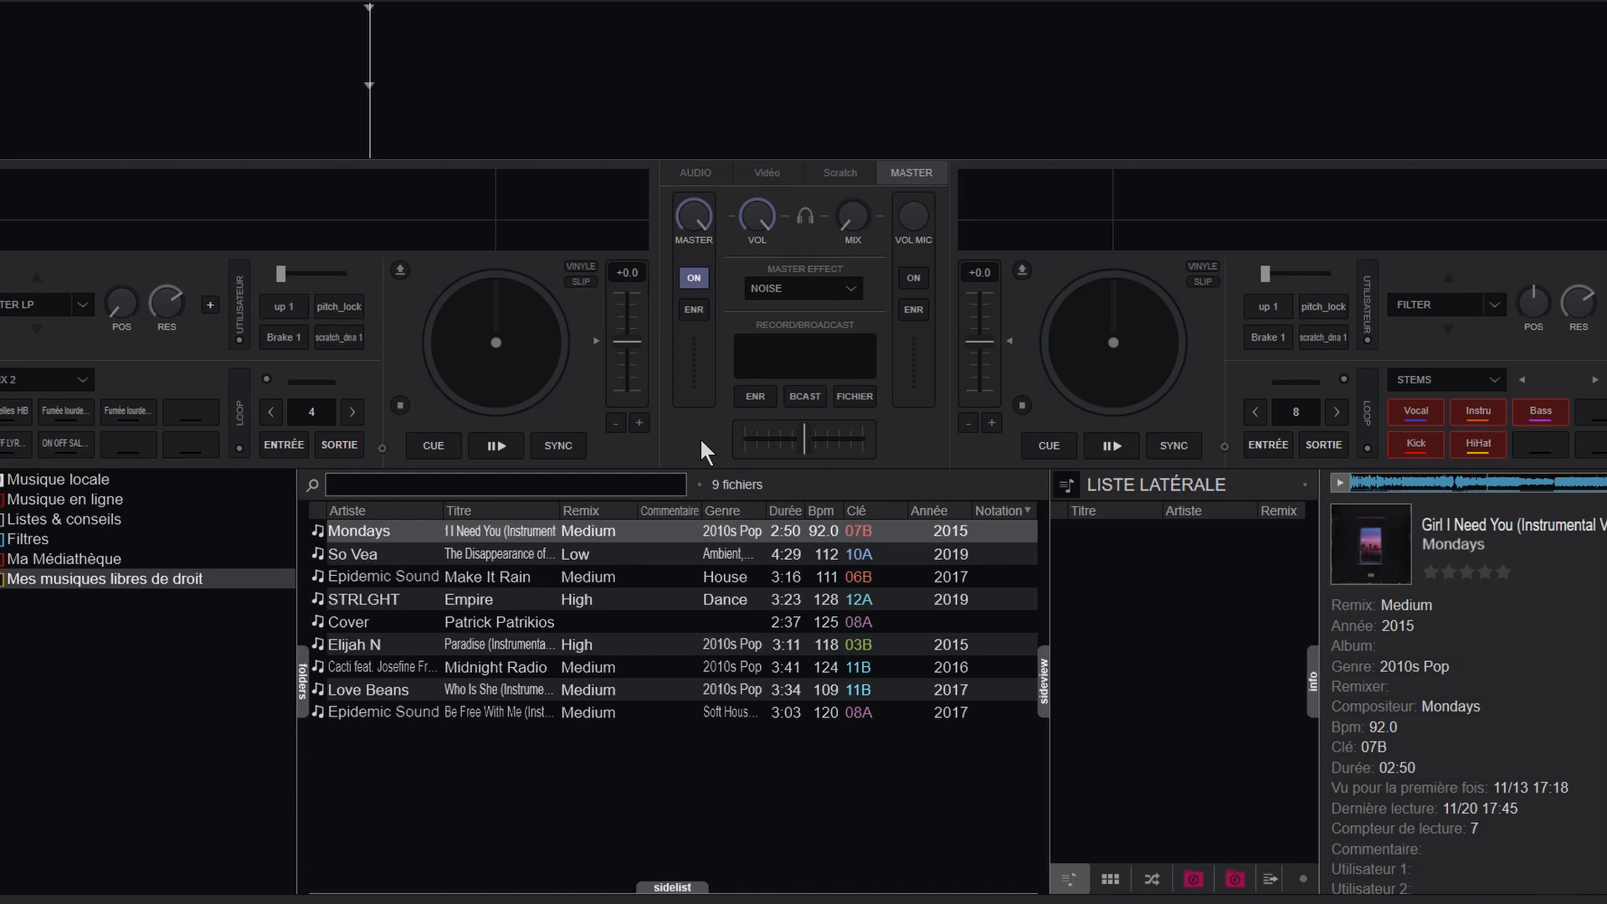
Step: Switch to VirtualDJ, open the keyboard mapping settings and widen the settings window on both sides
{"action": "left_click", "coordinate": [1511, 1]}
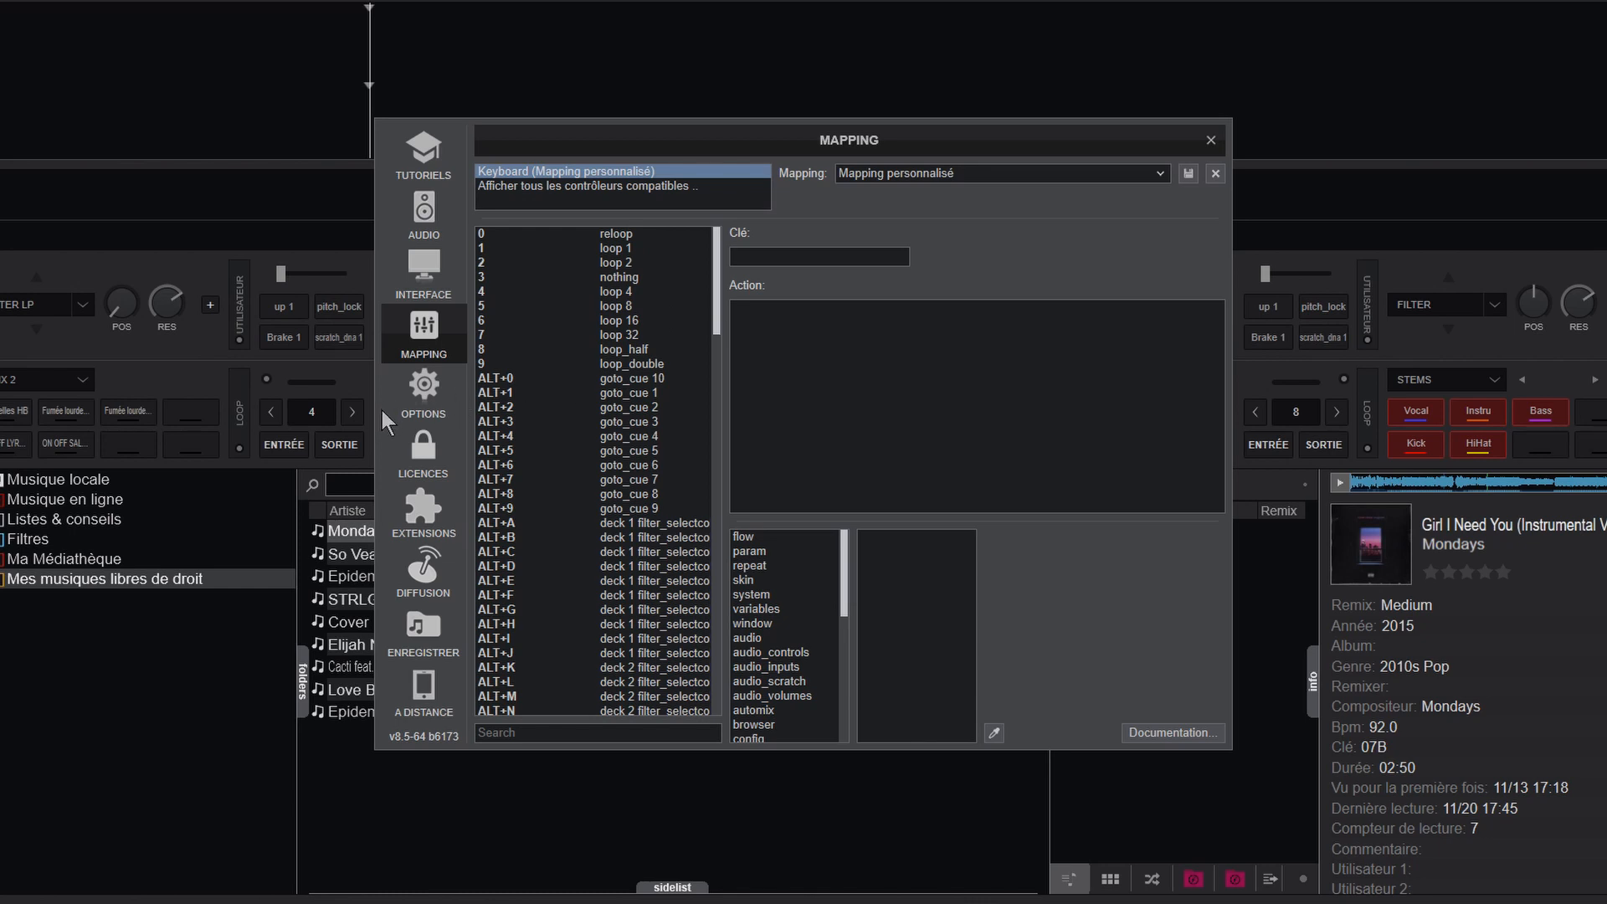
{"action": "left_click_drag", "start_coordinate": [376, 416], "coordinate": [16, 415]}
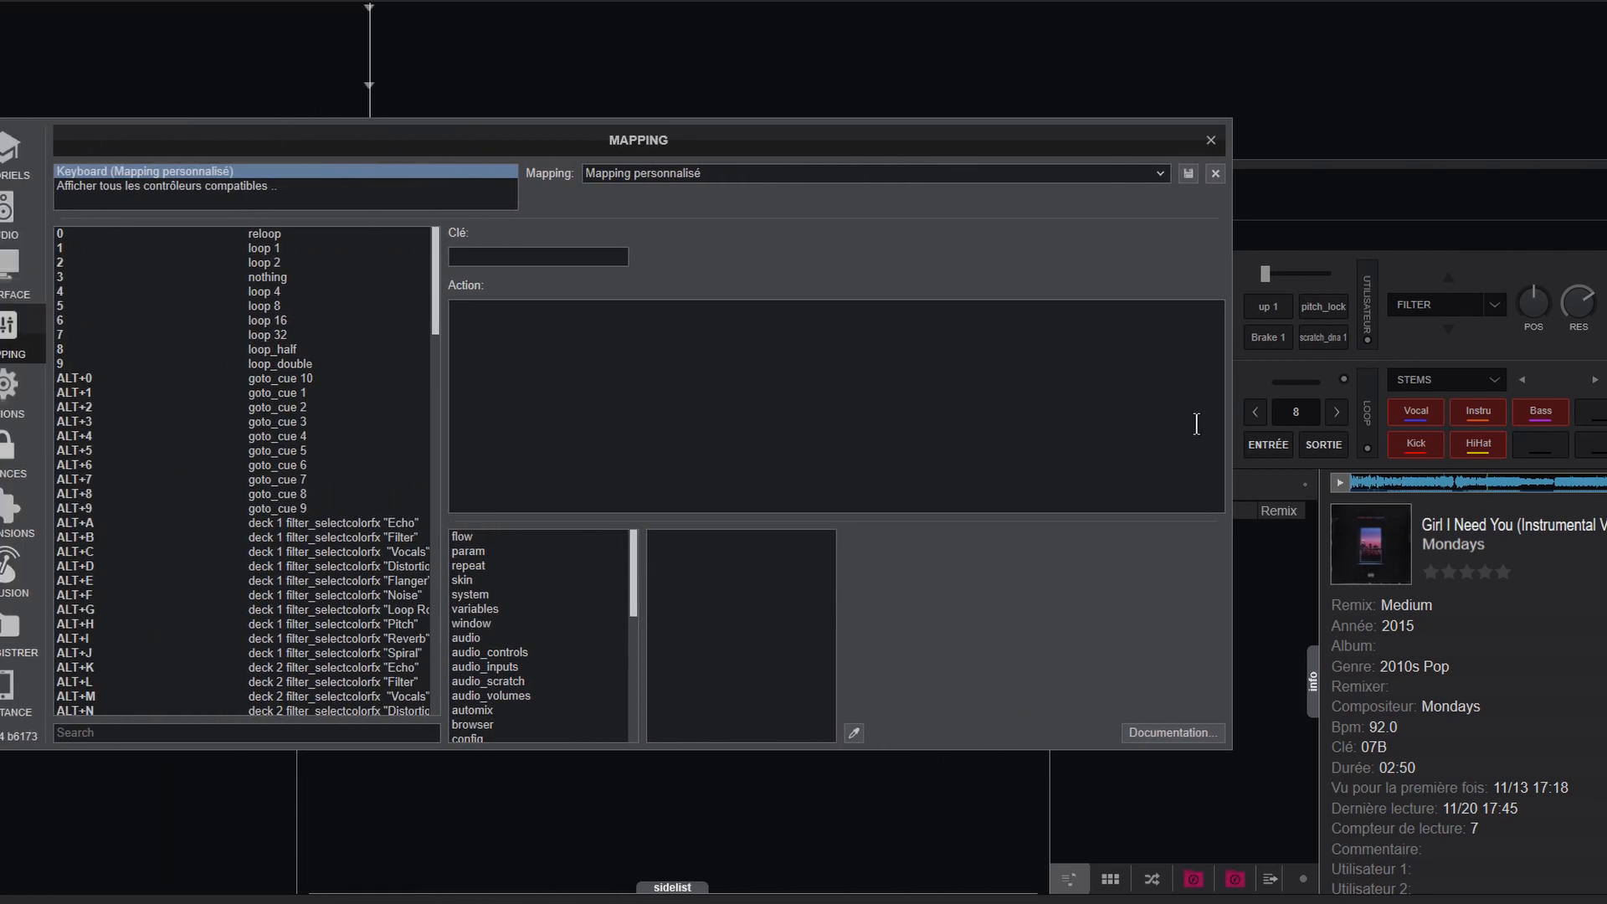
{"action": "left_click_drag", "start_coordinate": [1229, 429], "coordinate": [1605, 427]}
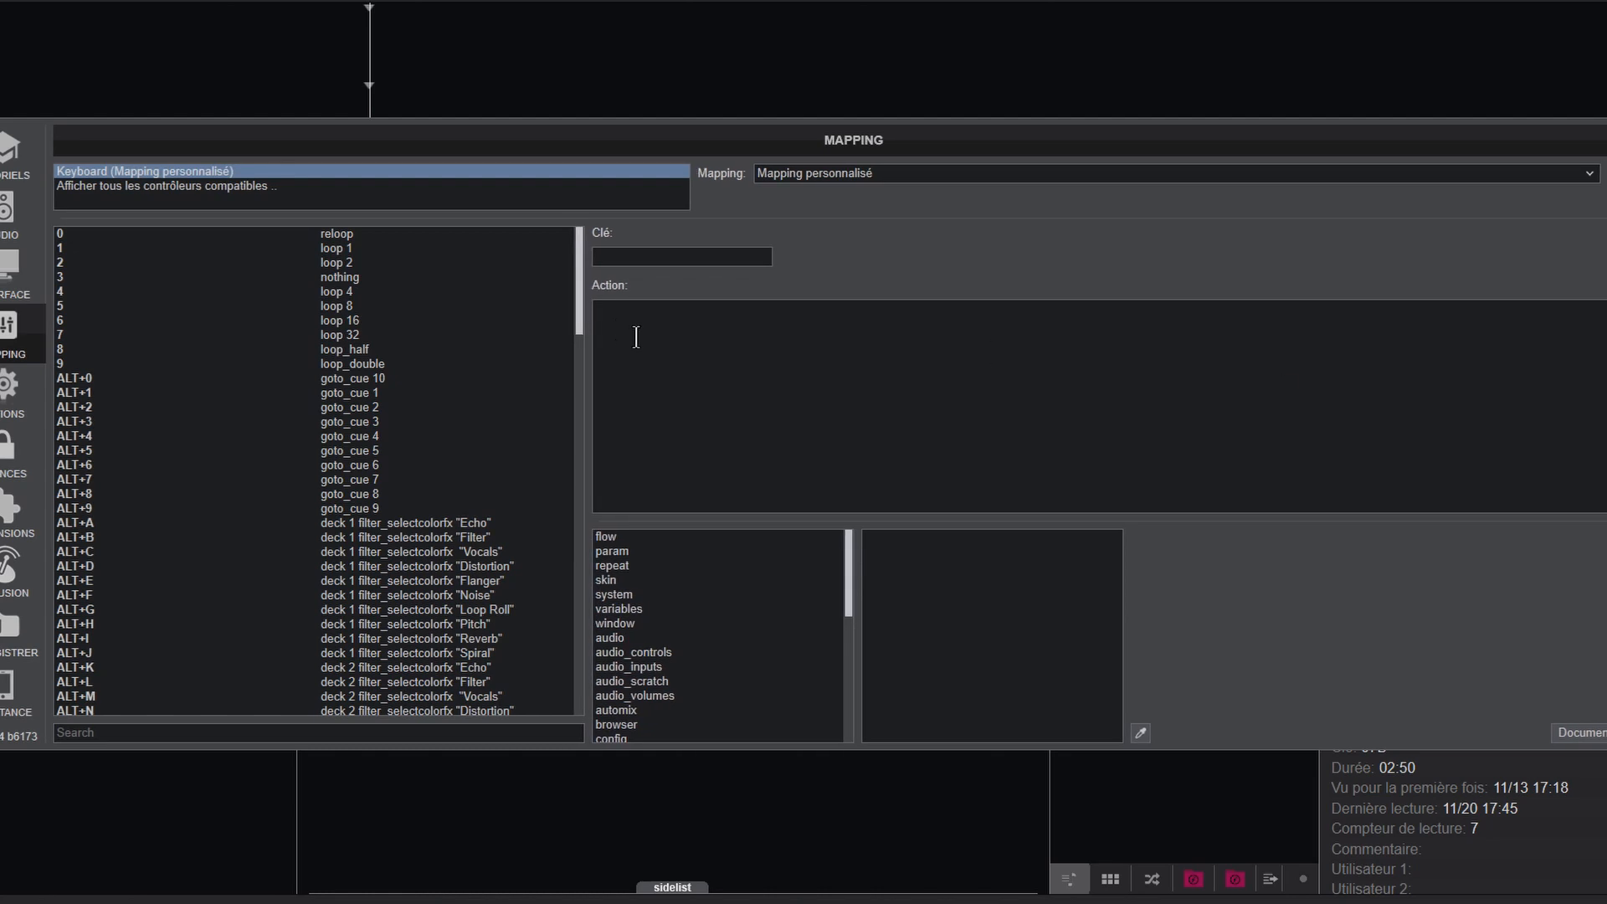
Step: Inspect the deck effect actions mapped to ALT+A, CTRL+ALT+A and CTRL+ALT+SHIFT+K
{"action": "scroll", "coordinate": [583, 326], "scroll_direction": "down", "scroll_amount": 4}
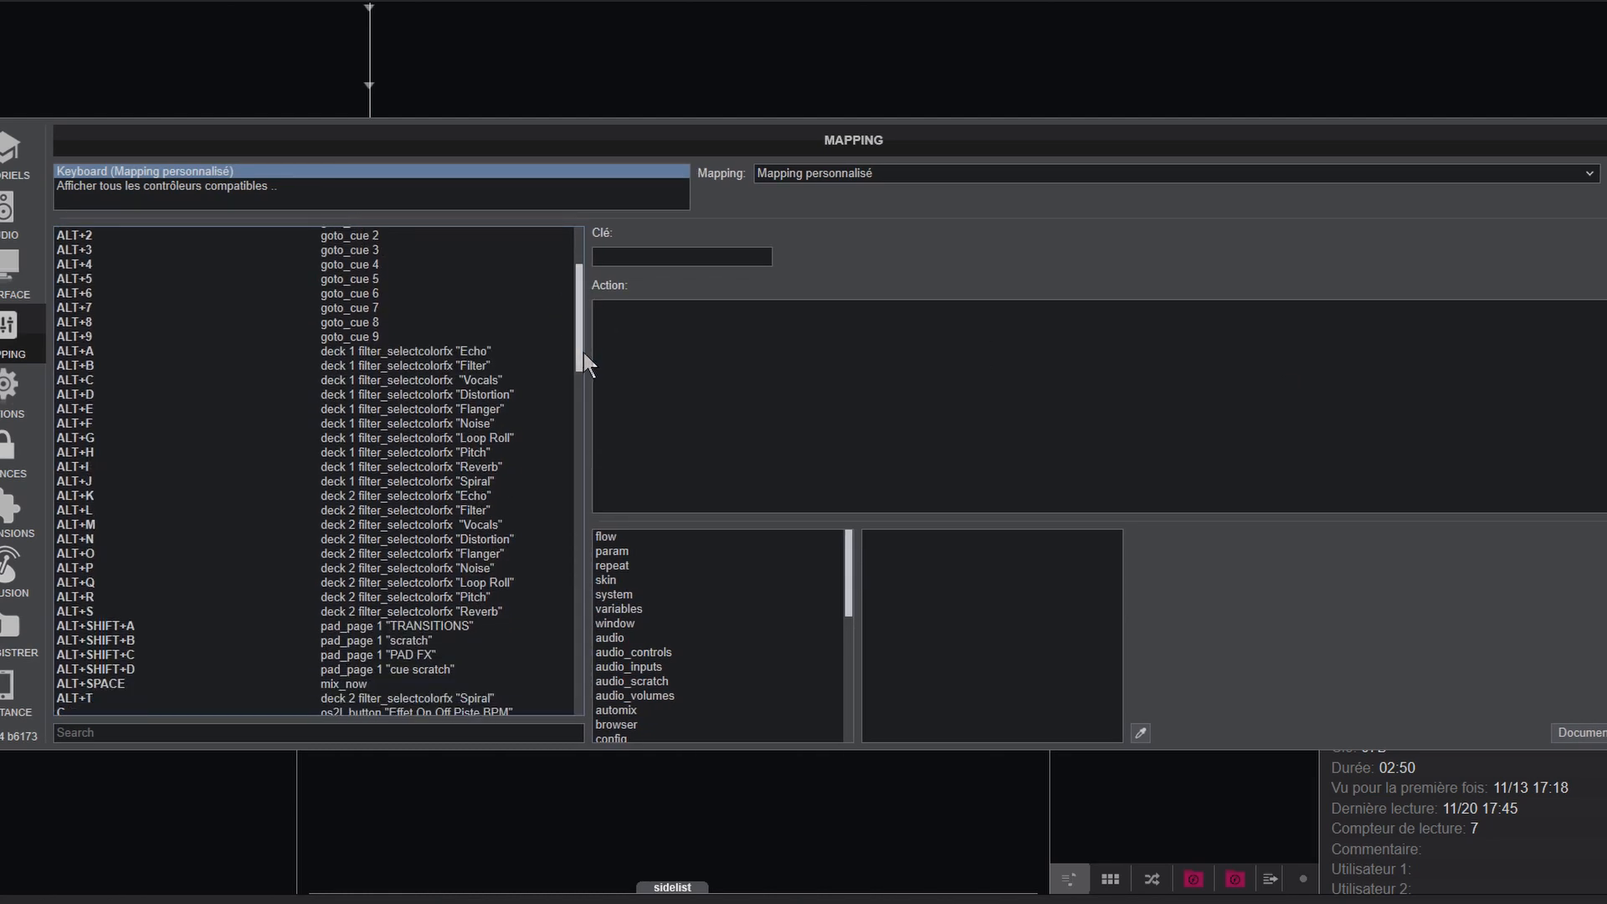
{"action": "left_click", "coordinate": [374, 355]}
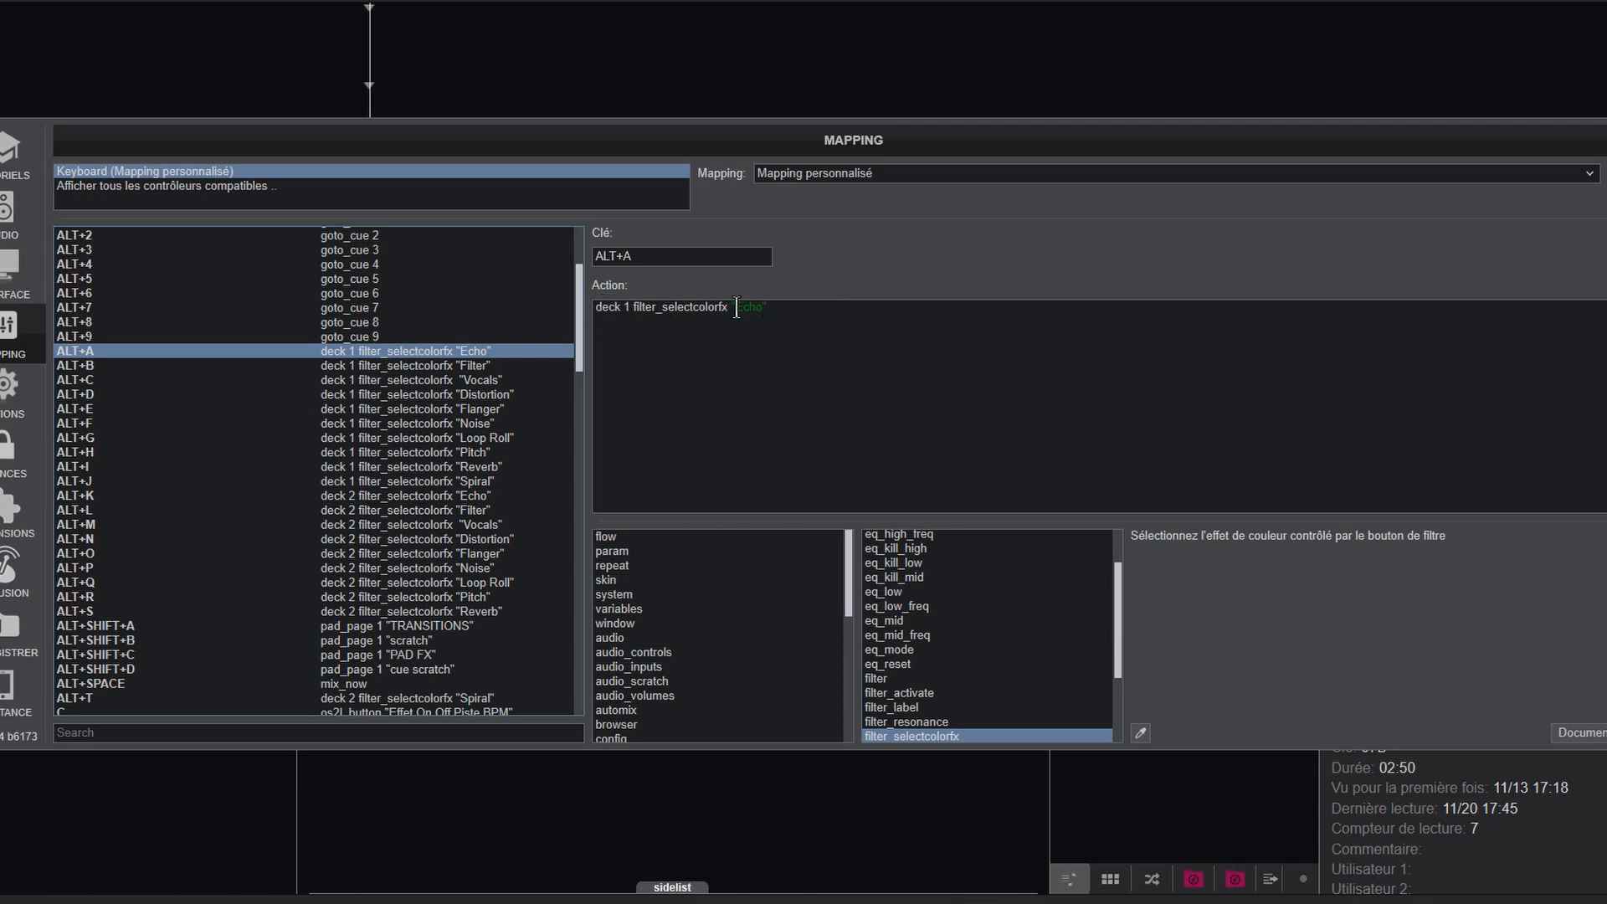
{"action": "scroll", "coordinate": [375, 452], "scroll_direction": "down", "scroll_amount": 10}
{"action": "left_click", "coordinate": [375, 440]}
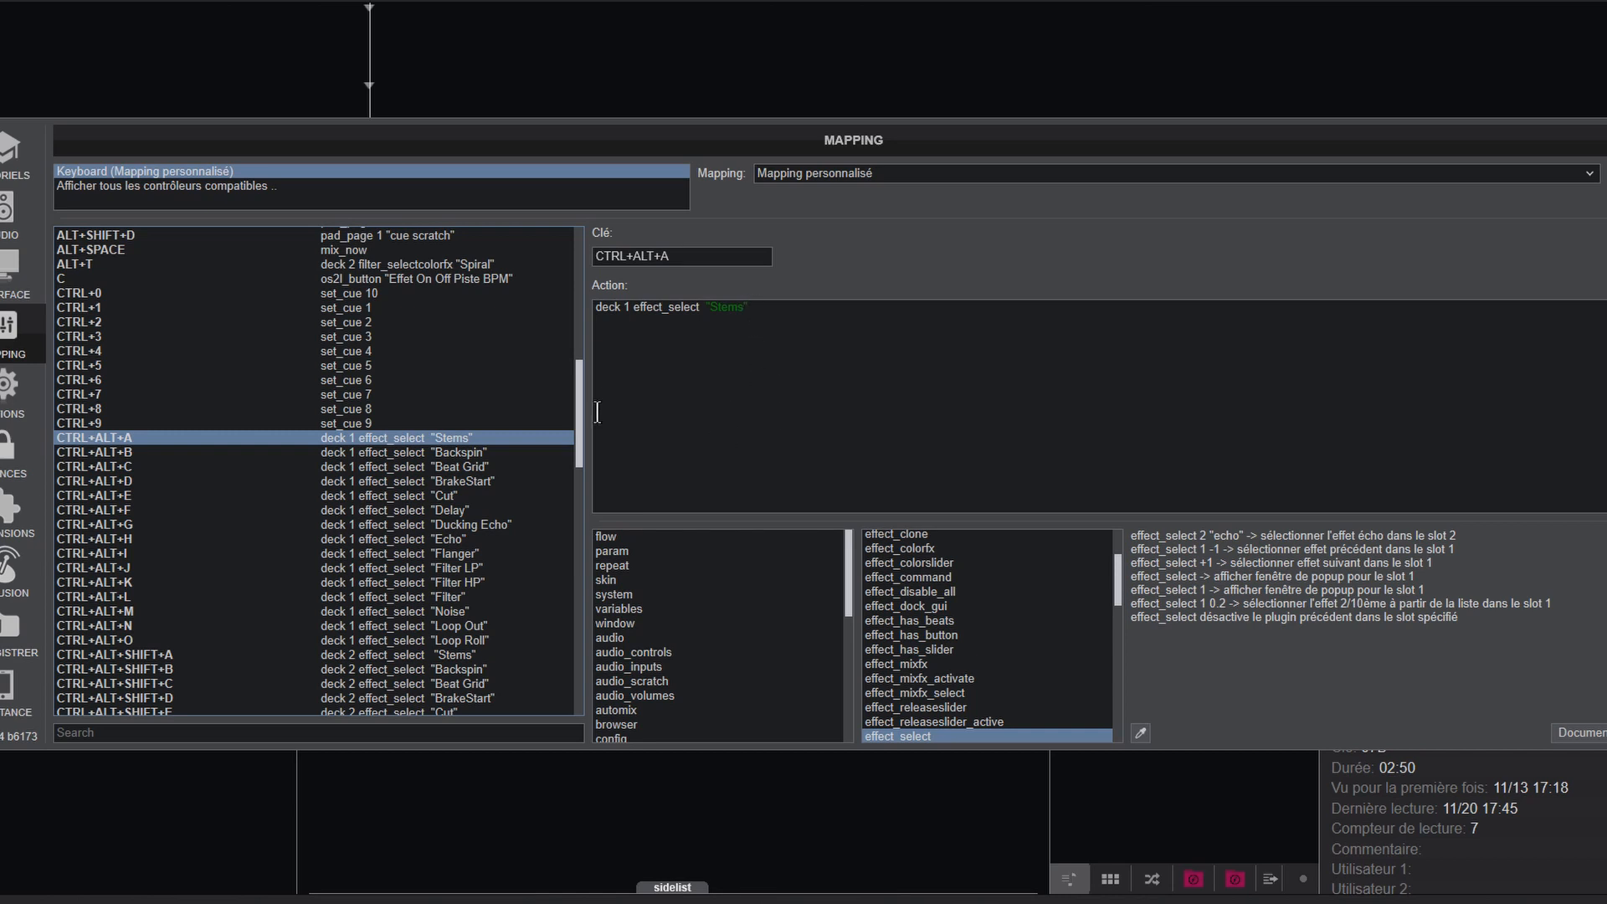
{"action": "left_click_drag", "start_coordinate": [582, 434], "coordinate": [581, 489]}
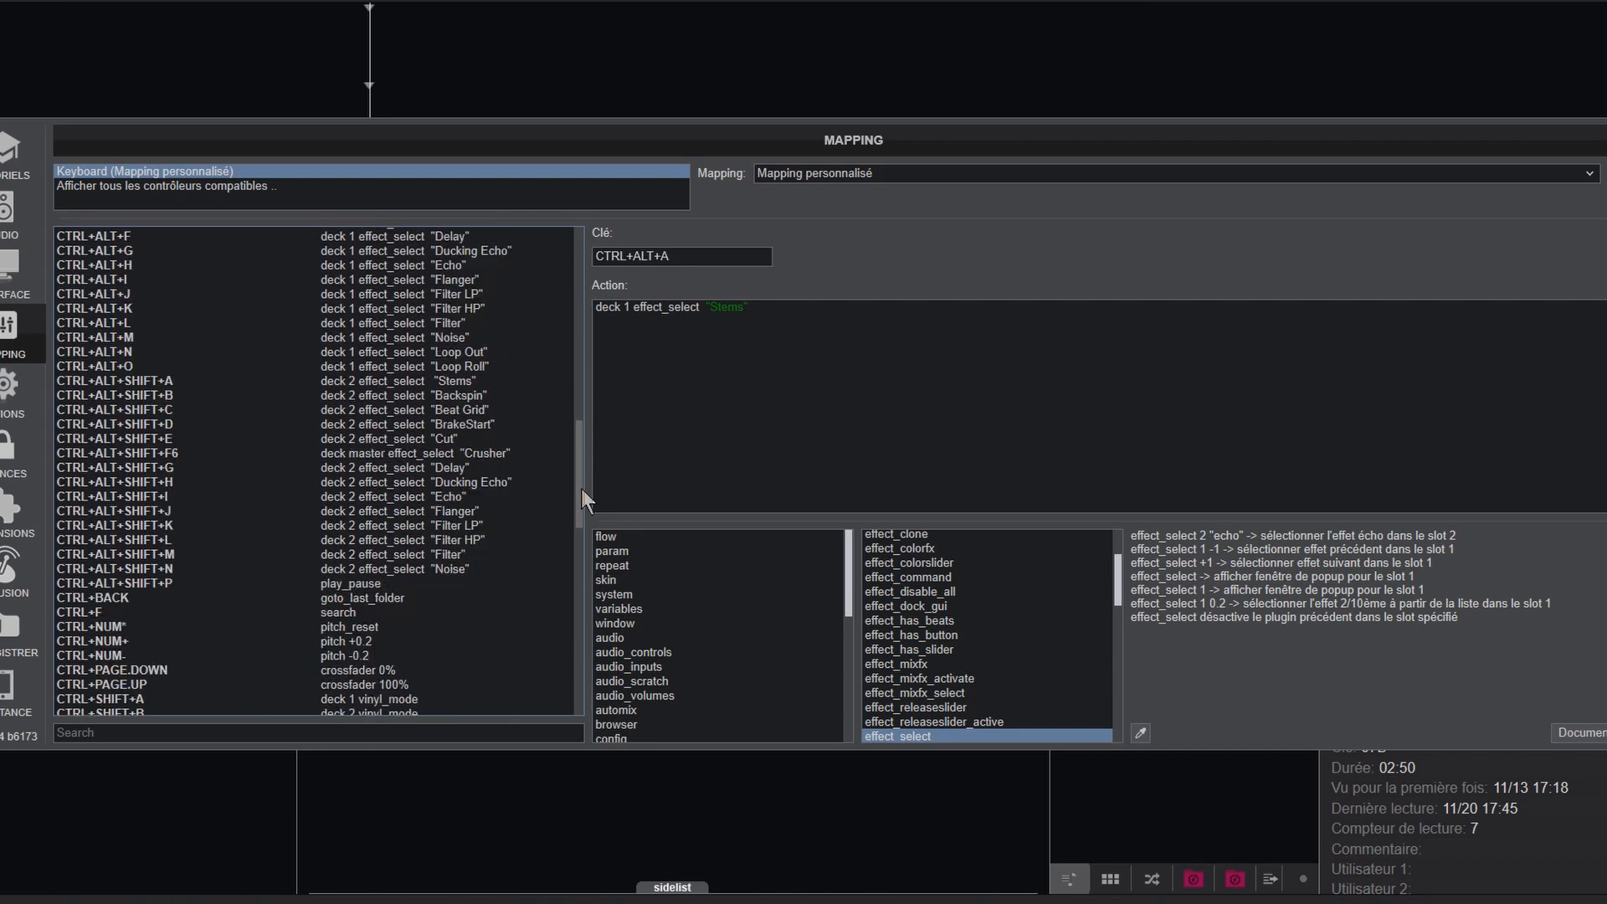
{"action": "left_click", "coordinate": [330, 526]}
Step: Inspect the master effect selection action mapped to CTRL+SHIFT+F1
{"action": "scroll", "coordinate": [381, 422], "scroll_direction": "down", "scroll_amount": 9}
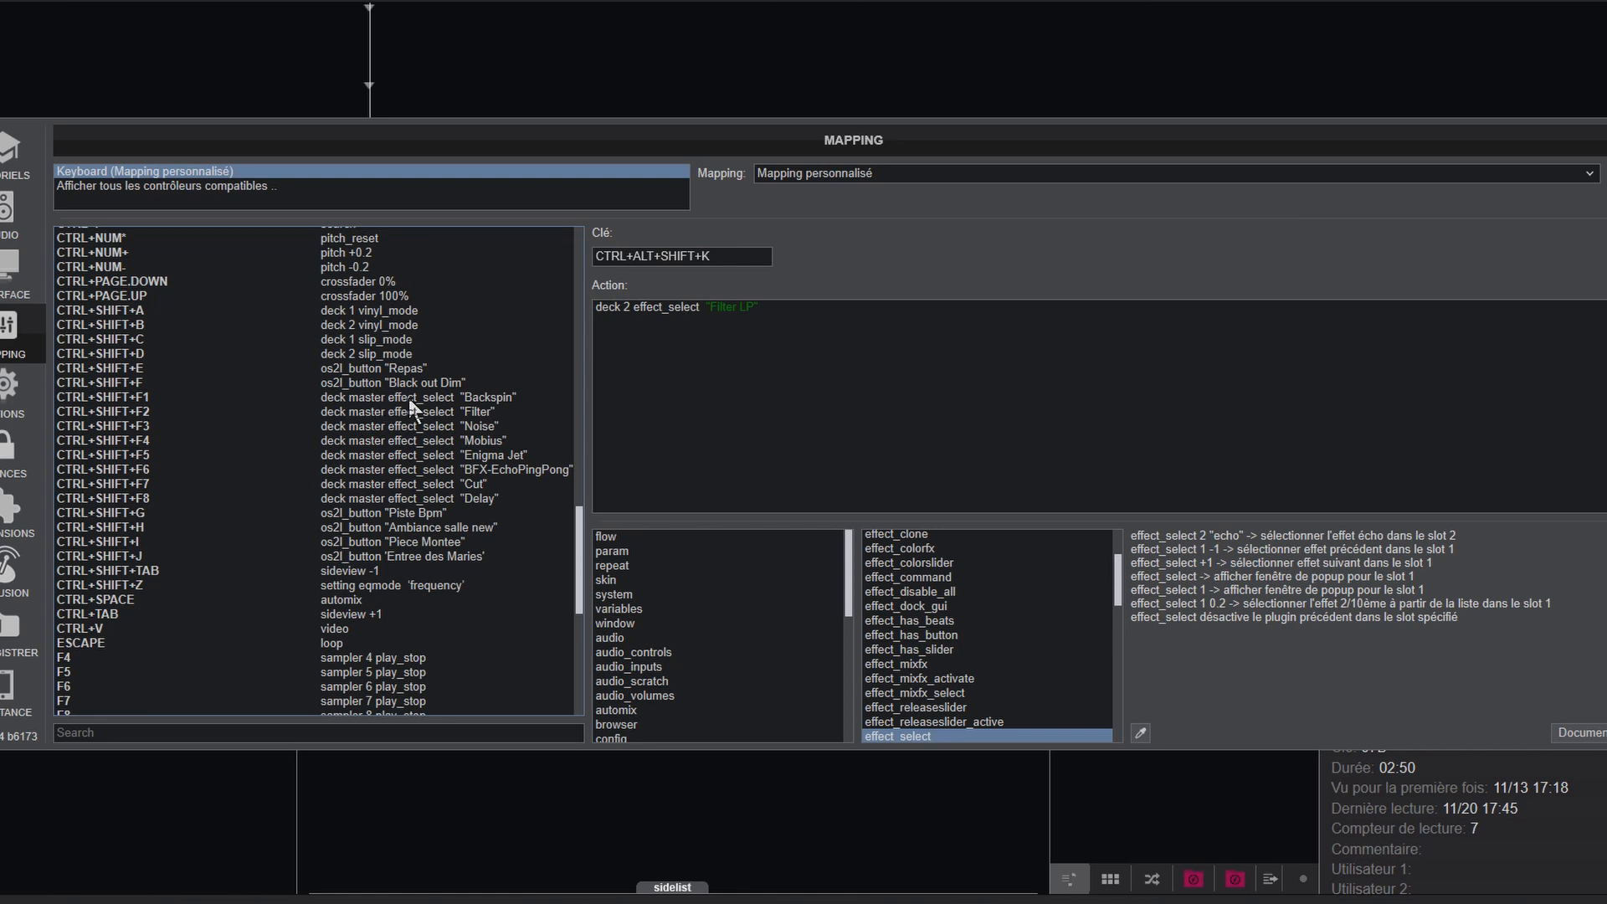
{"action": "left_click", "coordinate": [410, 398]}
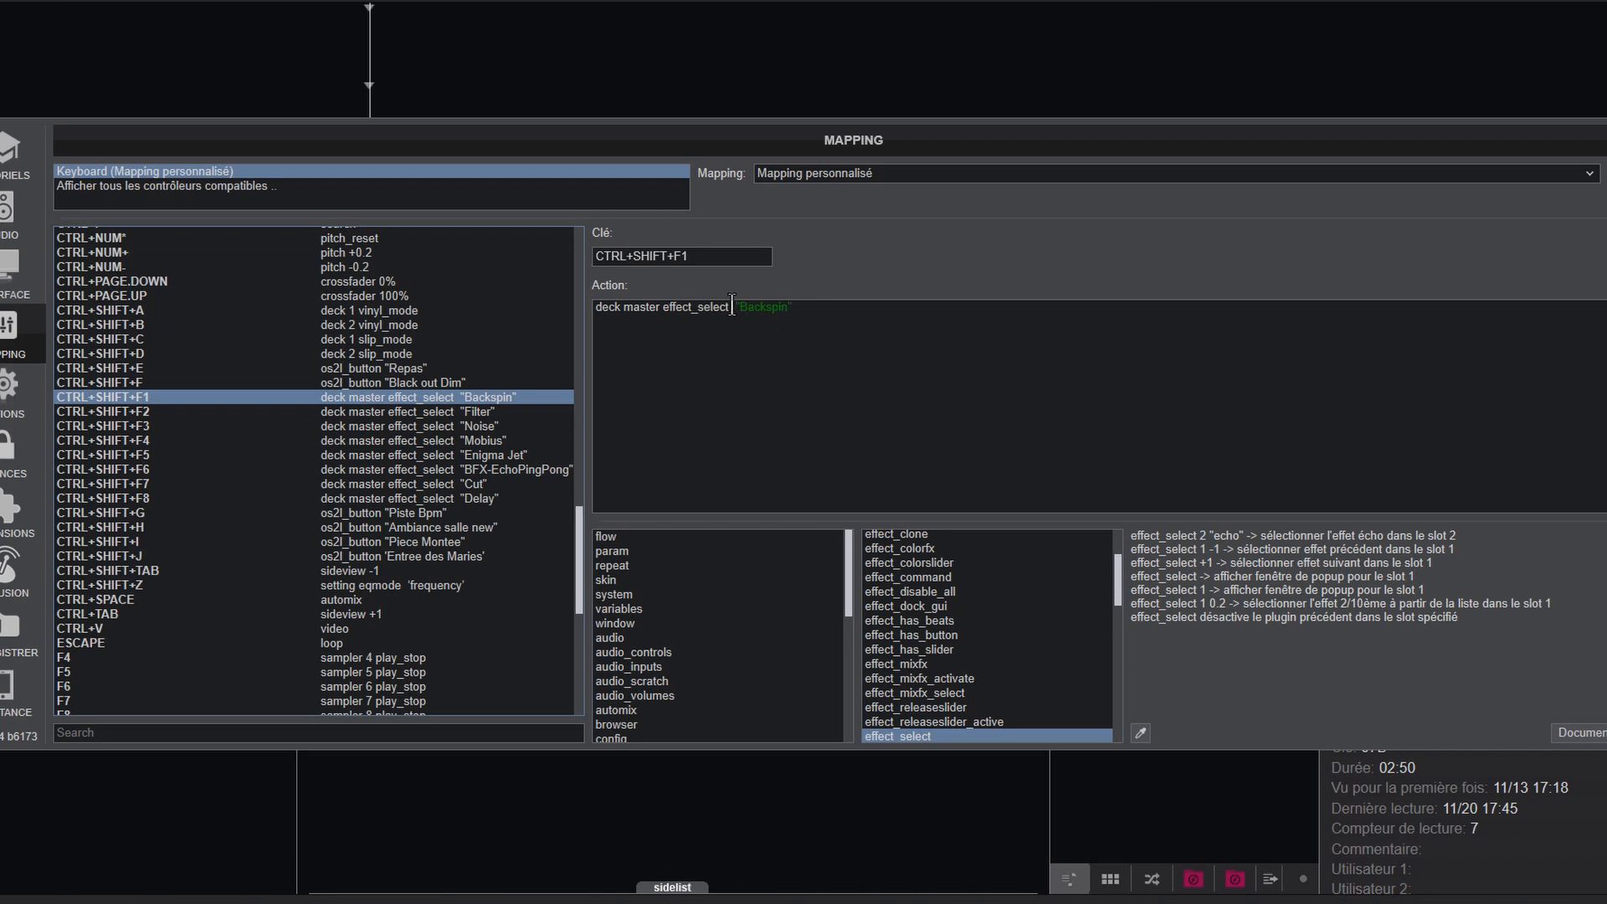
{"action": "left_click_drag", "start_coordinate": [731, 308], "coordinate": [662, 314]}
{"action": "left_click", "coordinate": [751, 374]}
Step: Inspect the action mapped to CTRL+SHIFT+Z and review the remaining shortcuts through the end of the list
{"action": "left_click_drag", "start_coordinate": [577, 542], "coordinate": [579, 554]}
{"action": "scroll", "coordinate": [365, 504], "scroll_direction": "down", "scroll_amount": 1}
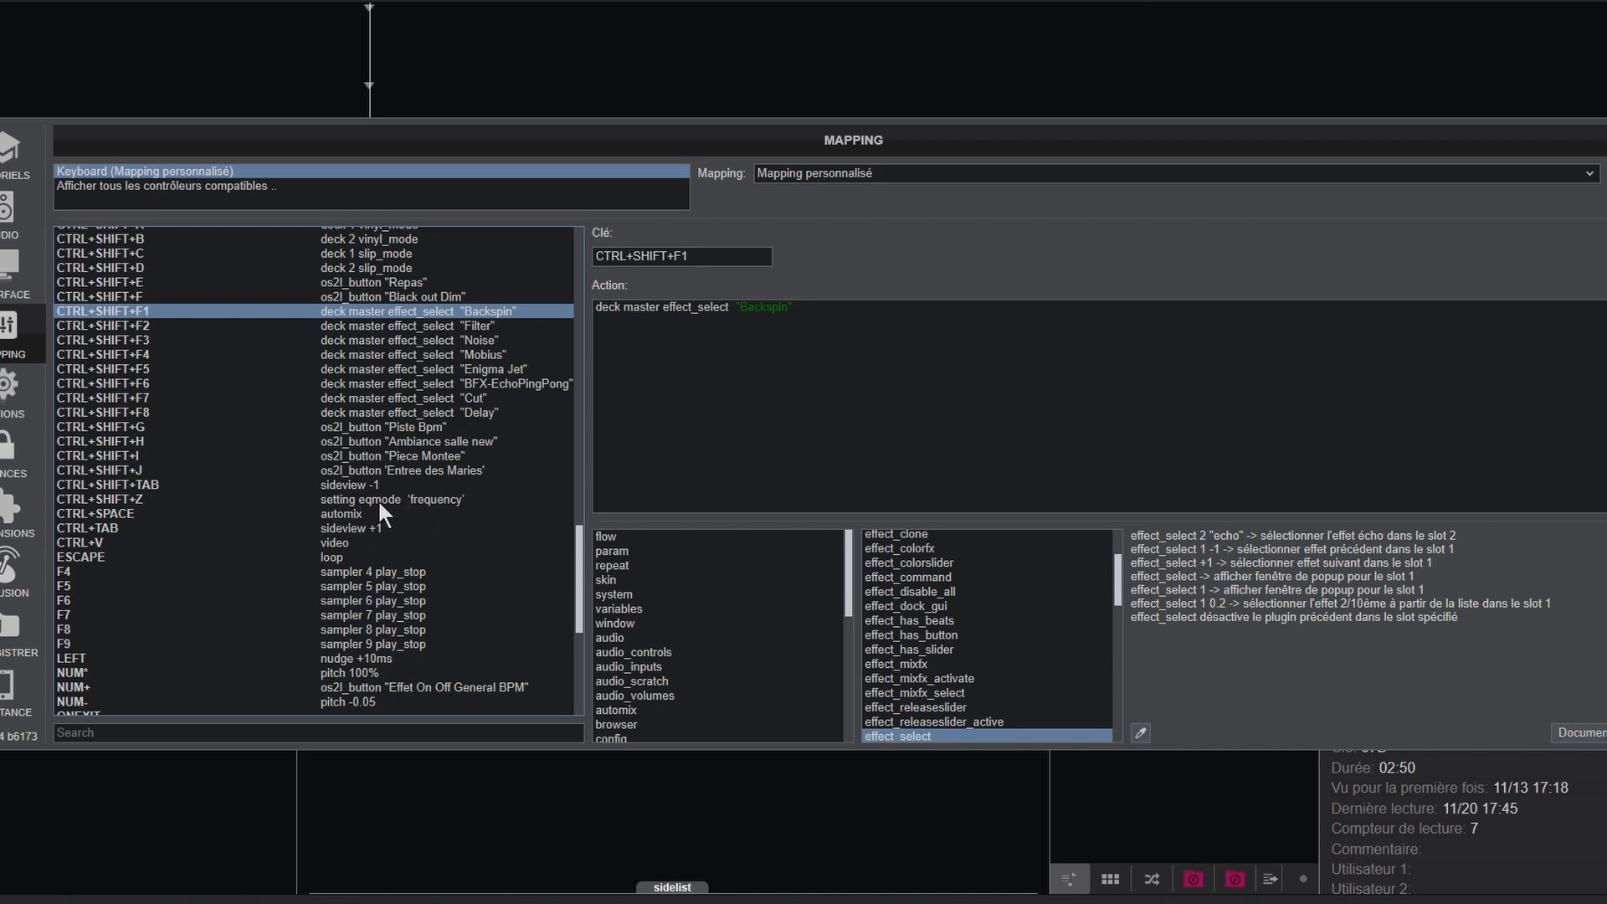
{"action": "left_click", "coordinate": [375, 498]}
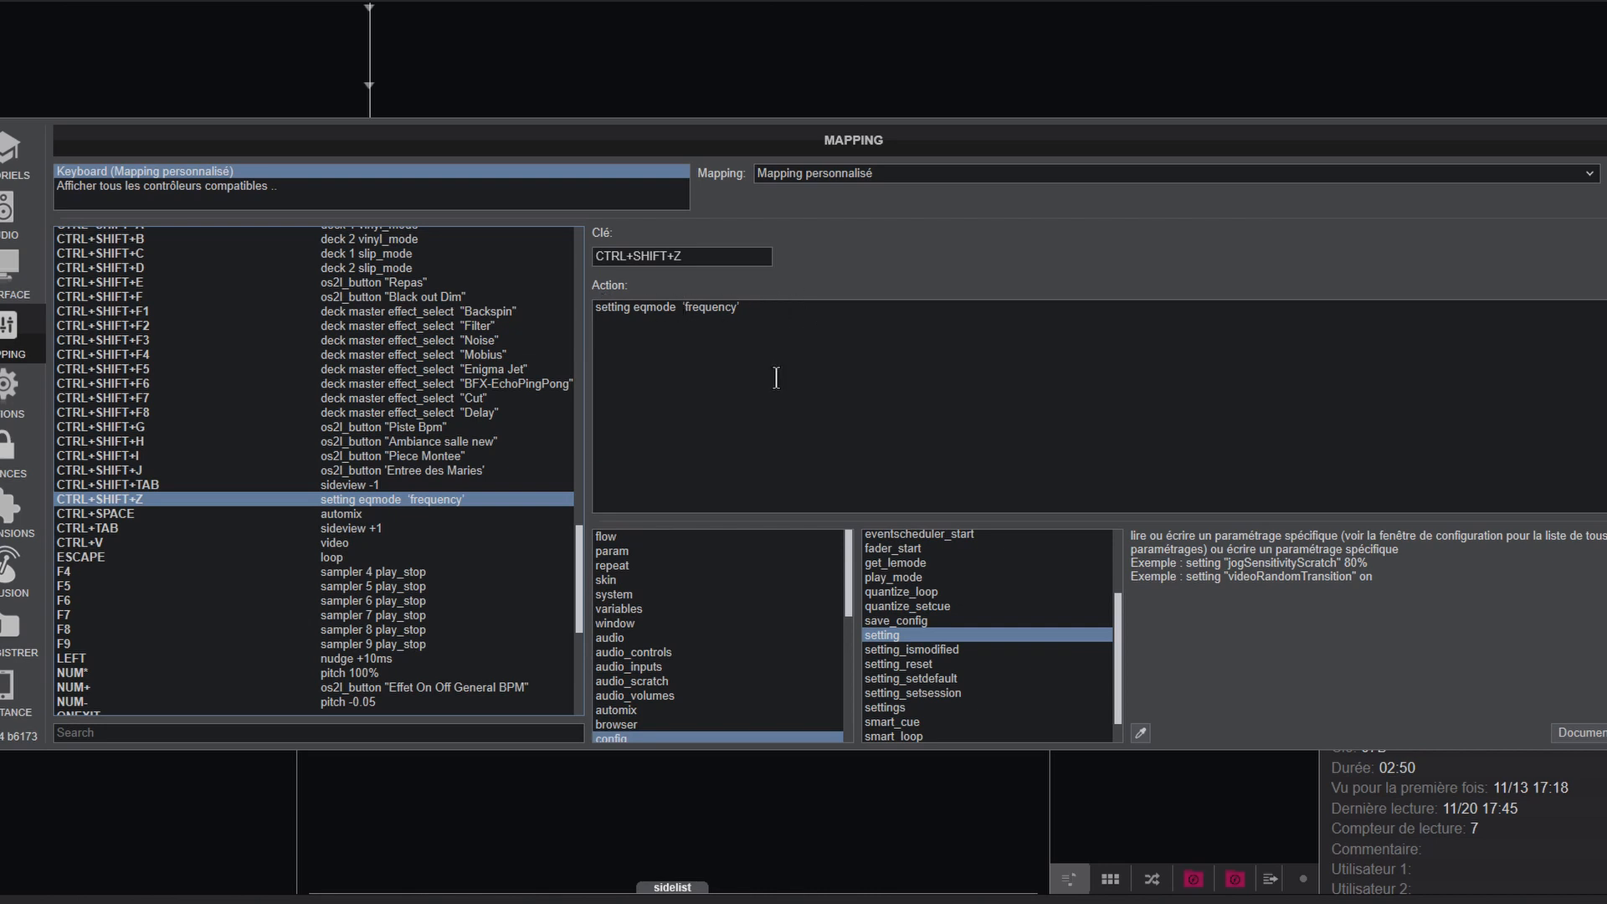
{"action": "left_click_drag", "start_coordinate": [580, 596], "coordinate": [581, 681]}
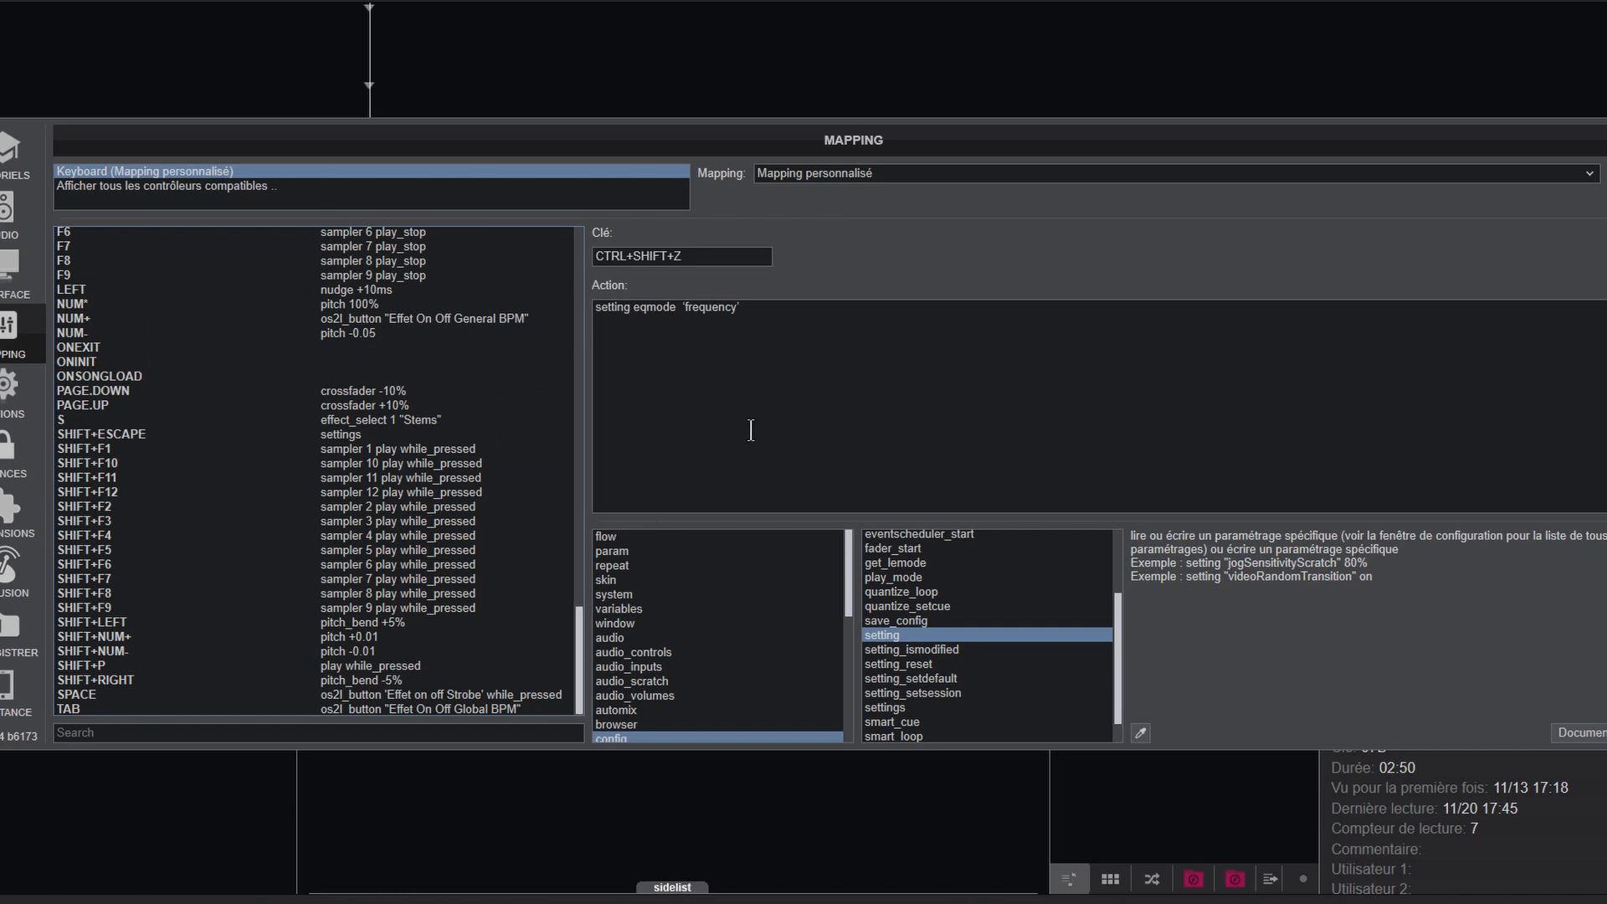